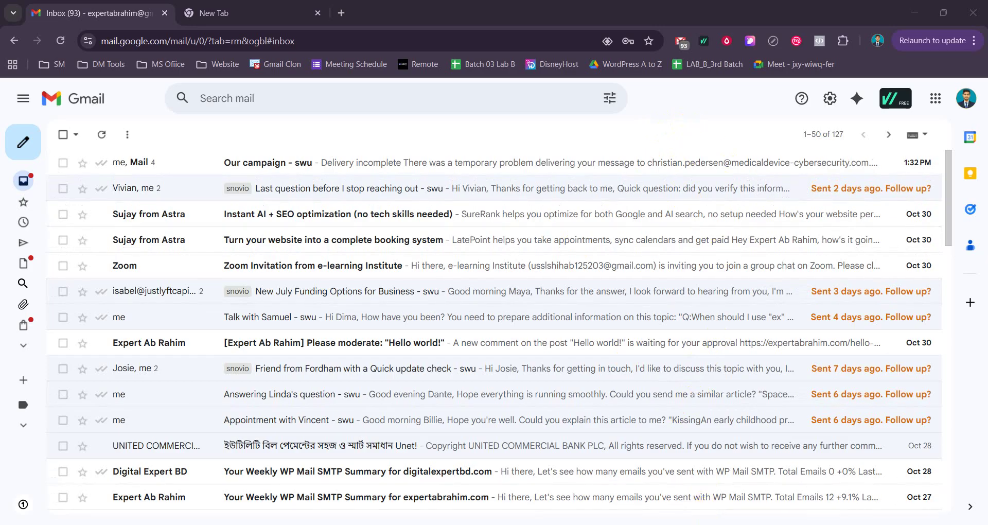
Switch to the second account's Chrome window and bring its Gmail inbox back into view.
{"action": "left_click", "coordinate": [707, 523]}
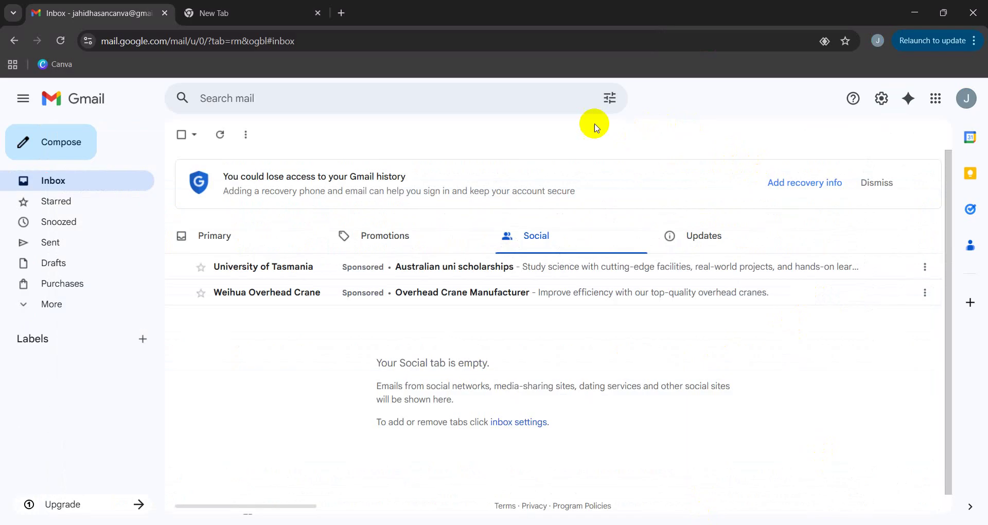
{"action": "left_click", "coordinate": [264, 17]}
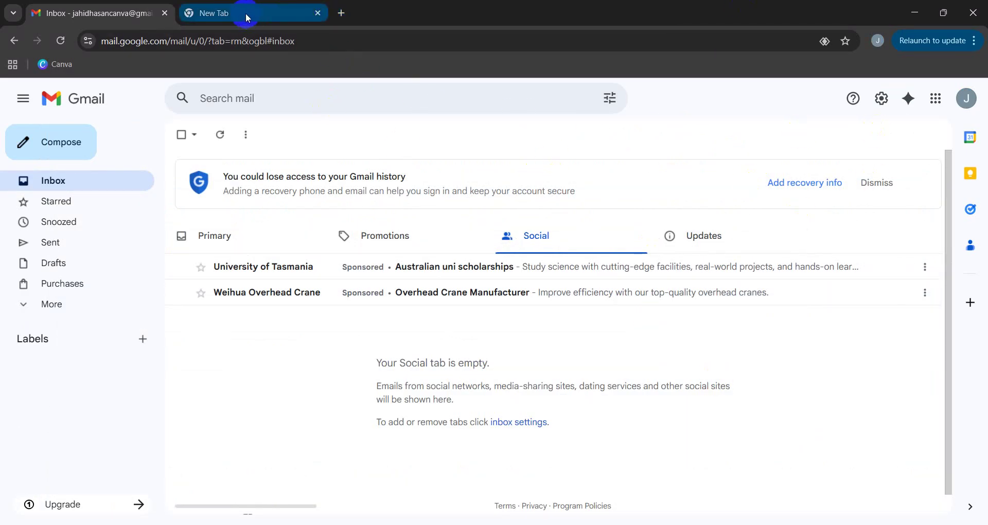
{"action": "left_click", "coordinate": [247, 18]}
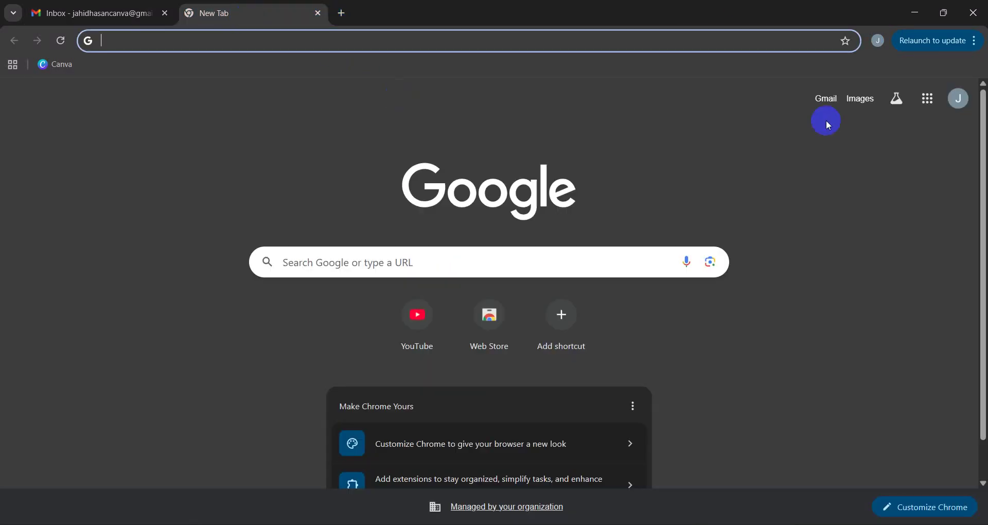
{"action": "left_click", "coordinate": [75, 17]}
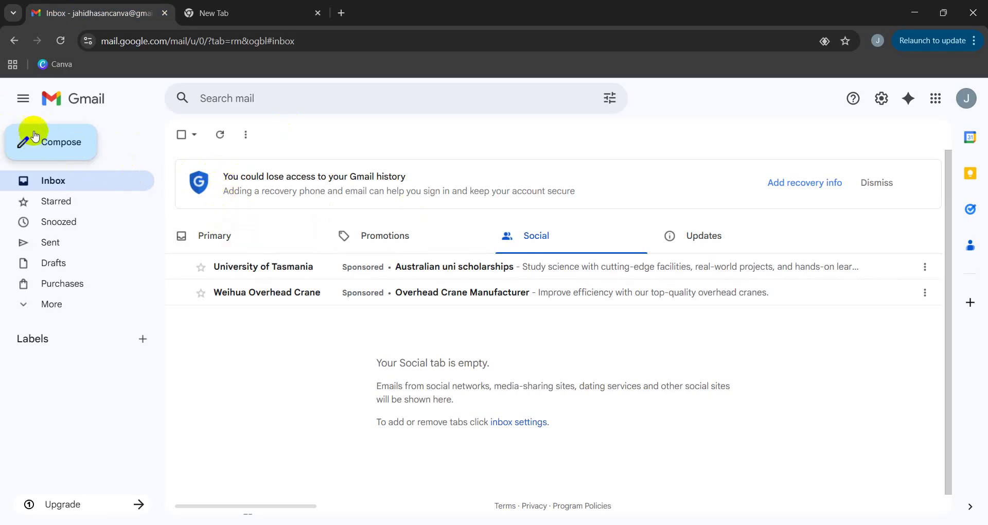
Start a blank Gmail message with the cursor in its body, then go to the New Tab page.
{"action": "left_click", "coordinate": [30, 149]}
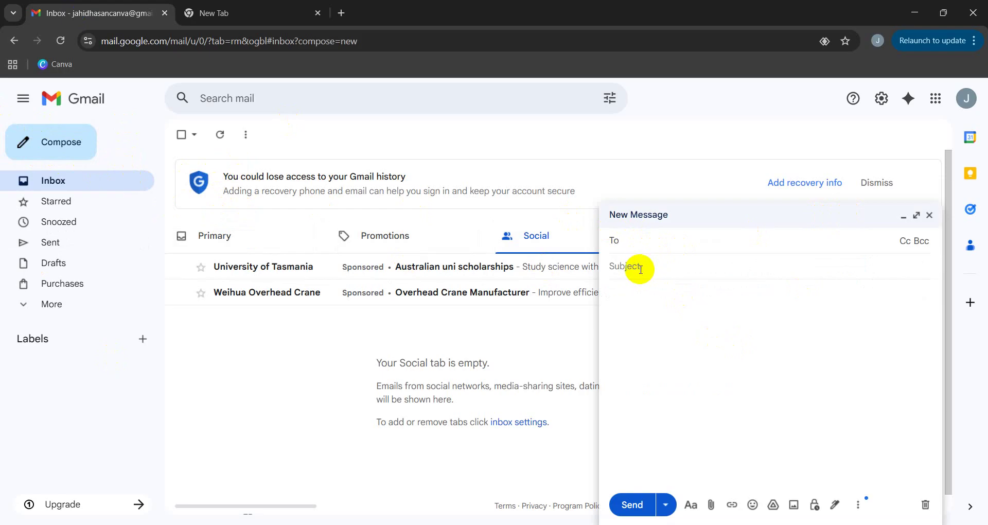
{"action": "left_click", "coordinate": [640, 302]}
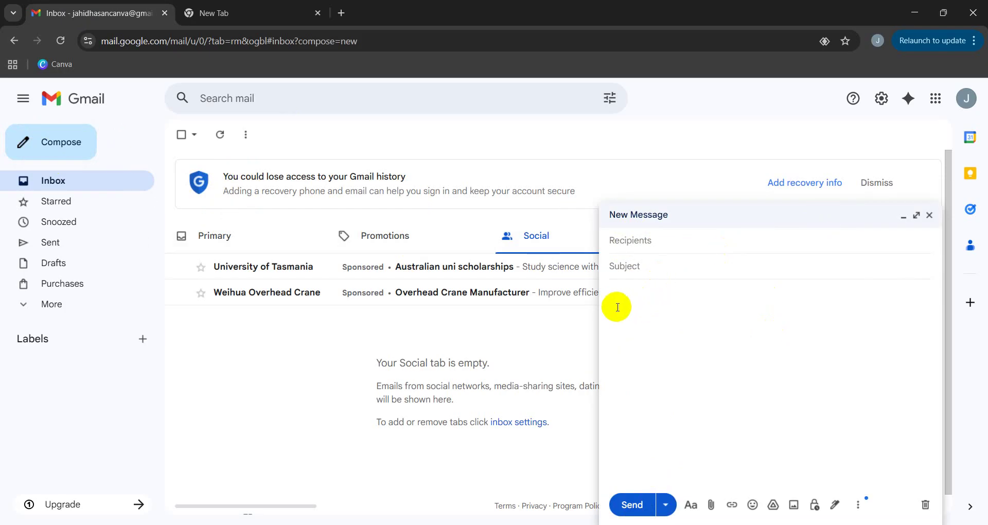
{"action": "left_click", "coordinate": [255, 18]}
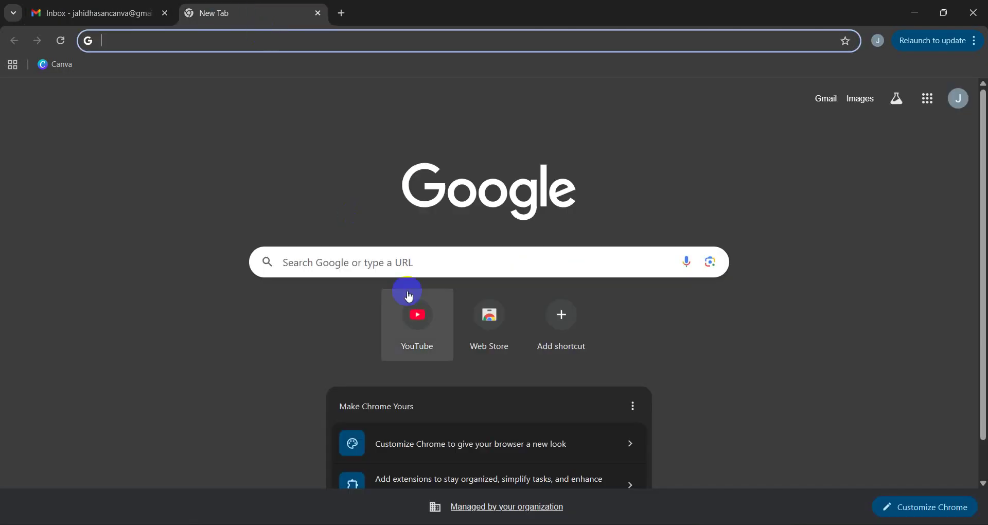
Google '4 p of marketing' and copy the AI Overview's opening paragraph back to Gmail.
{"action": "left_click", "coordinate": [400, 259]}
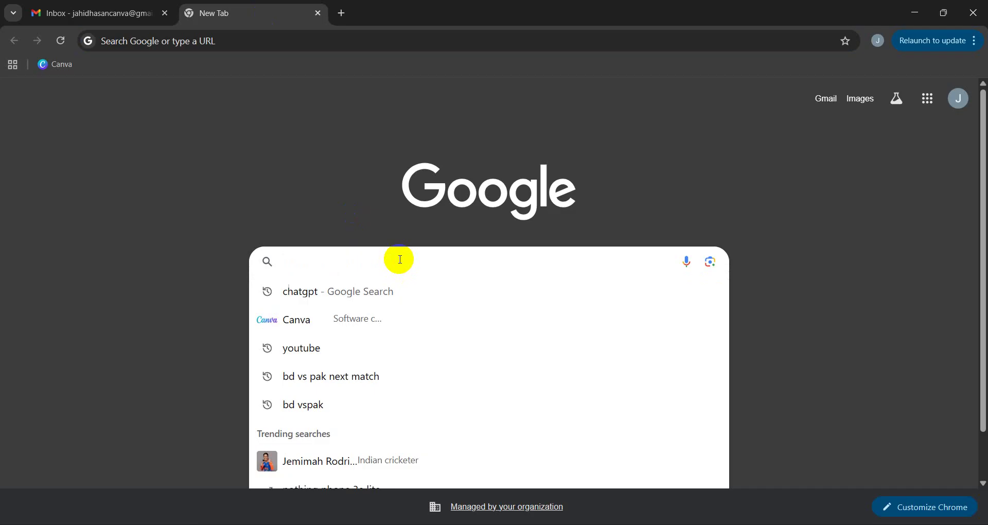
{"action": "type", "text": "4"}
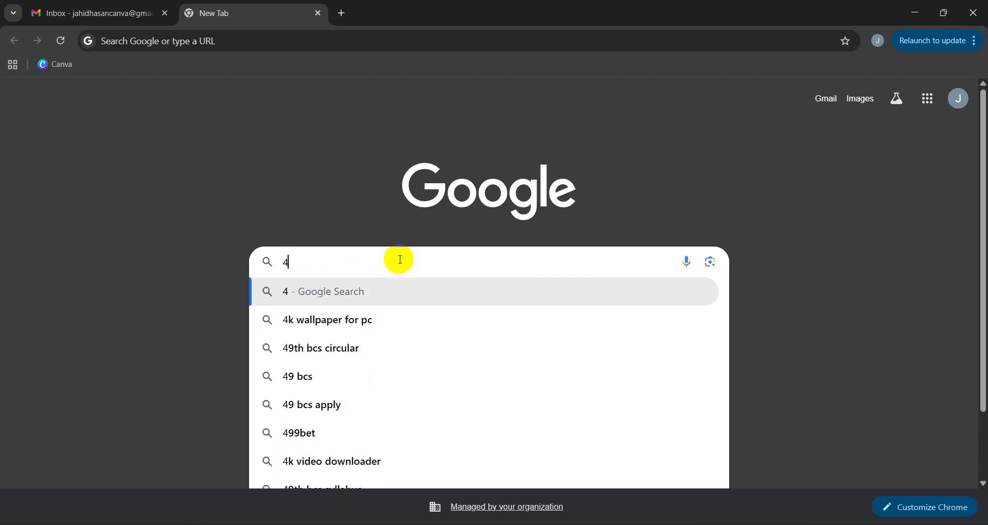
{"action": "type", "text": " p "}
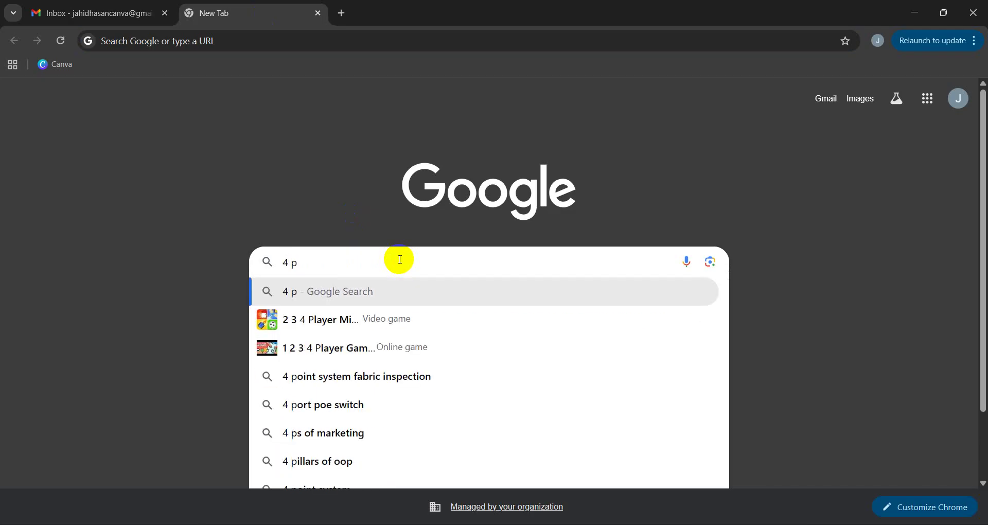
{"action": "type", "text": "of"}
{"action": "key", "text": "Return"}
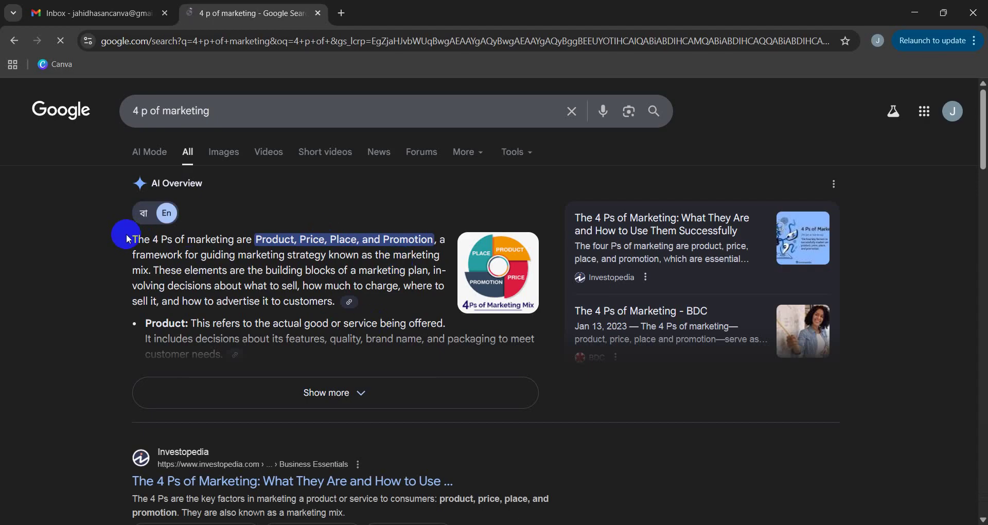
{"action": "left_click_drag", "start_coordinate": [129, 238], "coordinate": [185, 269]}
{"action": "left_click_drag", "start_coordinate": [129, 239], "coordinate": [331, 301]}
{"action": "key", "text": "ctrl+c"}
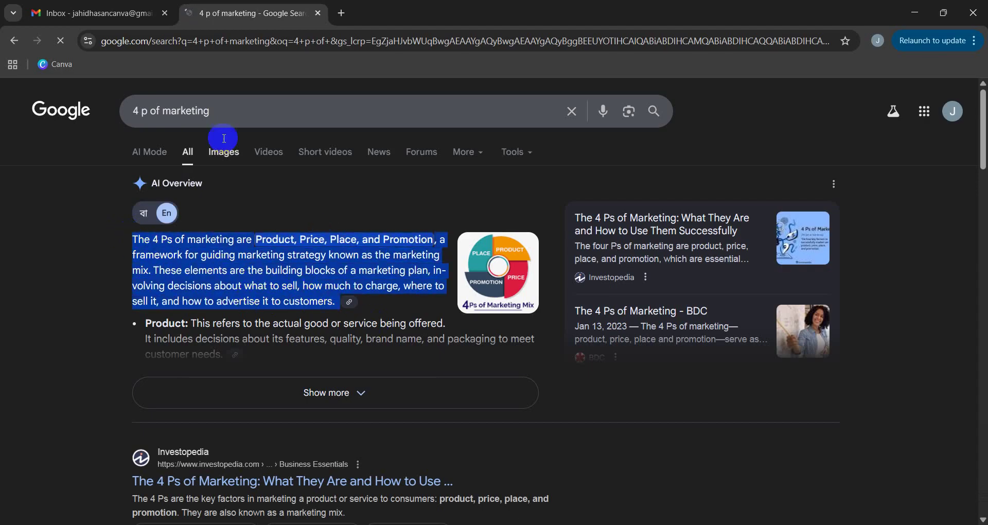
{"action": "left_click", "coordinate": [115, 12]}
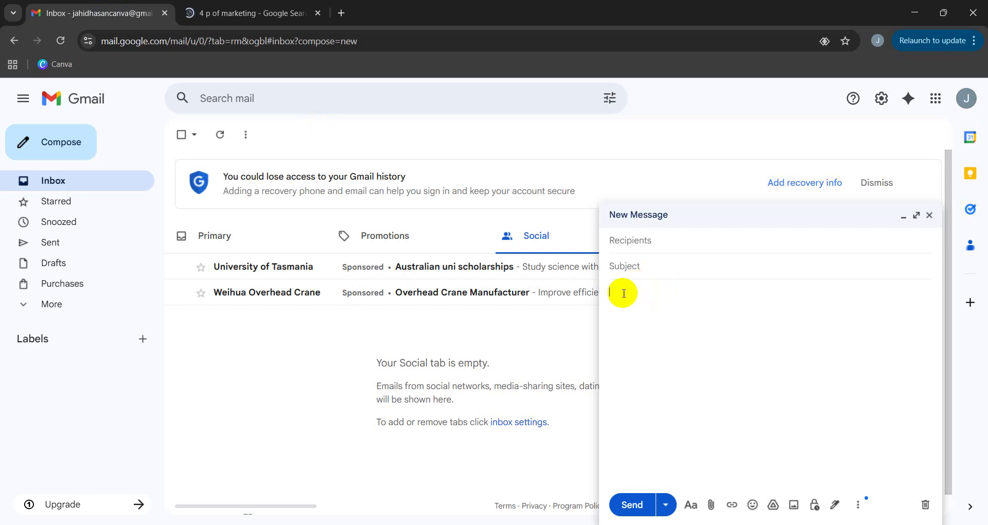
Paste the copied 4 Ps of marketing paragraph into the message body.
{"action": "key", "text": "ctrl+v"}
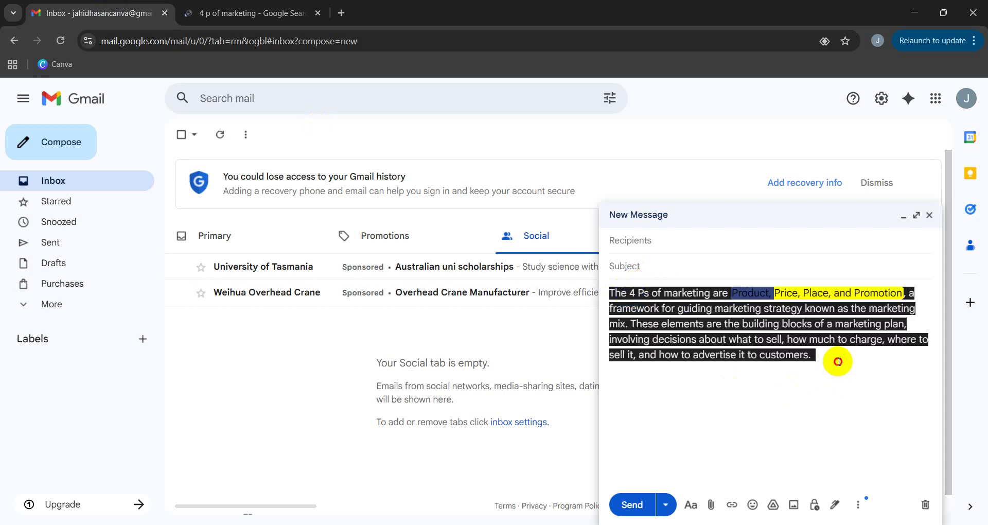
{"action": "mouse_move", "coordinate": [839, 359]}
{"action": "left_mouse_down"}
{"action": "mouse_move", "coordinate": [692, 332]}
{"action": "mouse_move", "coordinate": [595, 291]}
{"action": "left_mouse_up"}
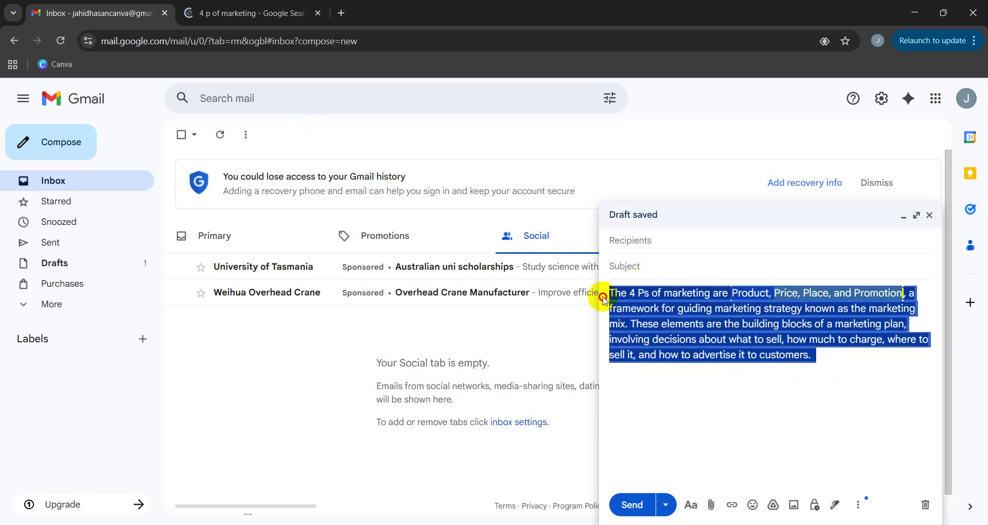
{"action": "left_click", "coordinate": [834, 505]}
{"action": "left_click", "coordinate": [835, 506]}
{"action": "left_click", "coordinate": [794, 355]}
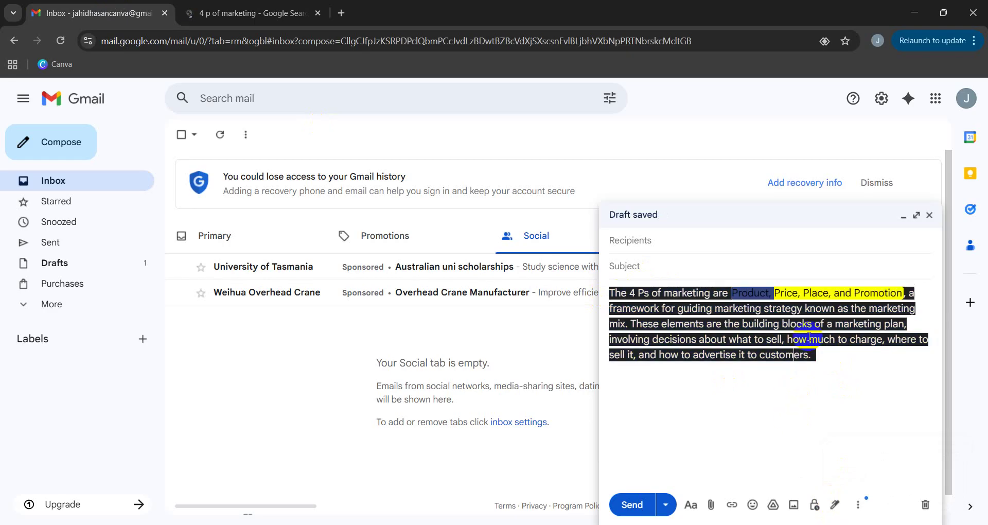
Fill in the draft's subject line.
{"action": "left_click", "coordinate": [638, 269]}
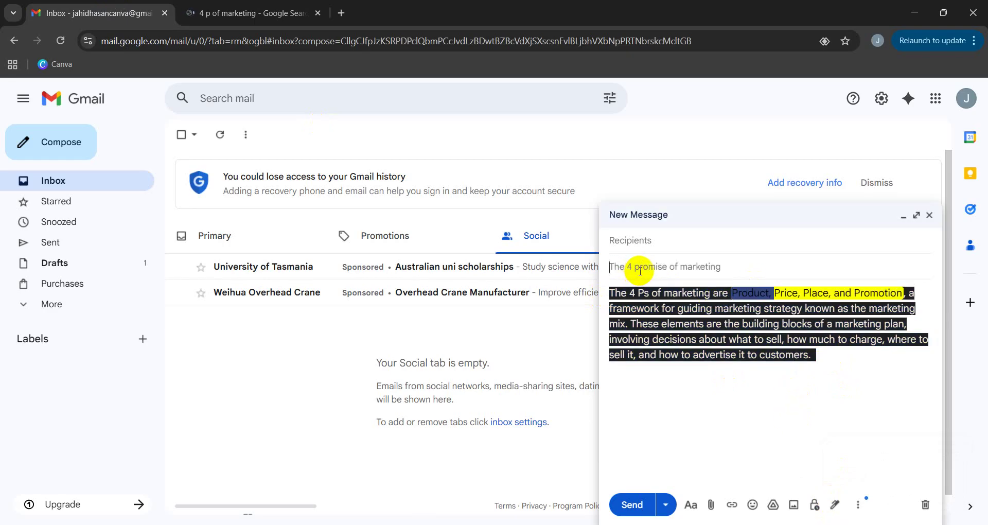
{"action": "type", "text": "S"}
{"action": "key", "text": "BackSpace"}
{"action": "type", "text": "$"}
{"action": "key", "text": "BackSpace"}
{"action": "key", "text": "BackSpace"}
{"action": "key", "text": "BackSpace"}
{"action": "type", "text": "subject"}
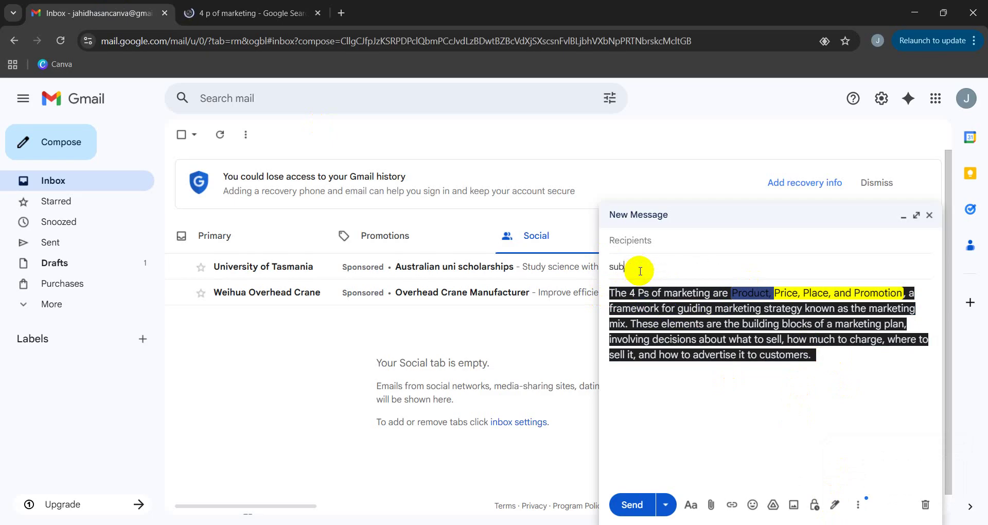
Add the recipient's e-mail address from the suggestion and return to the body.
{"action": "left_click", "coordinate": [625, 241]}
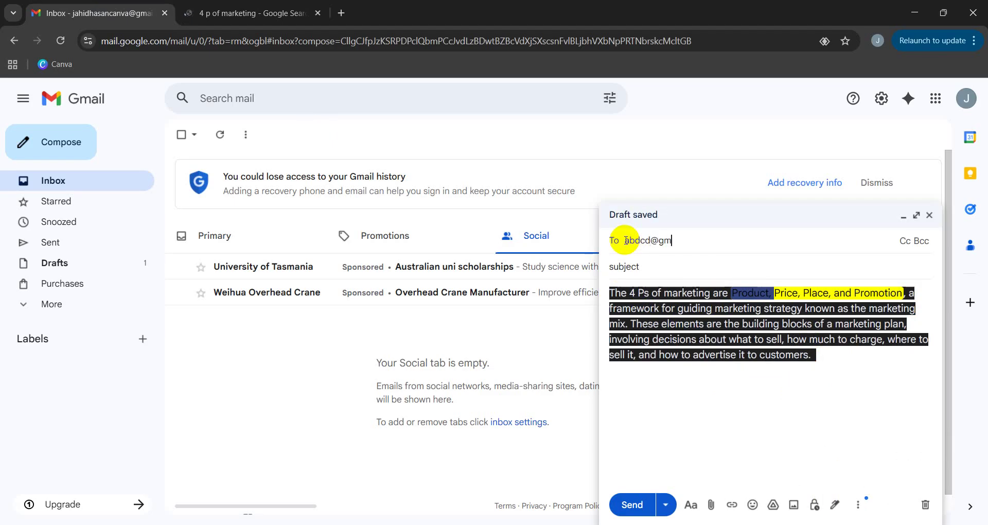
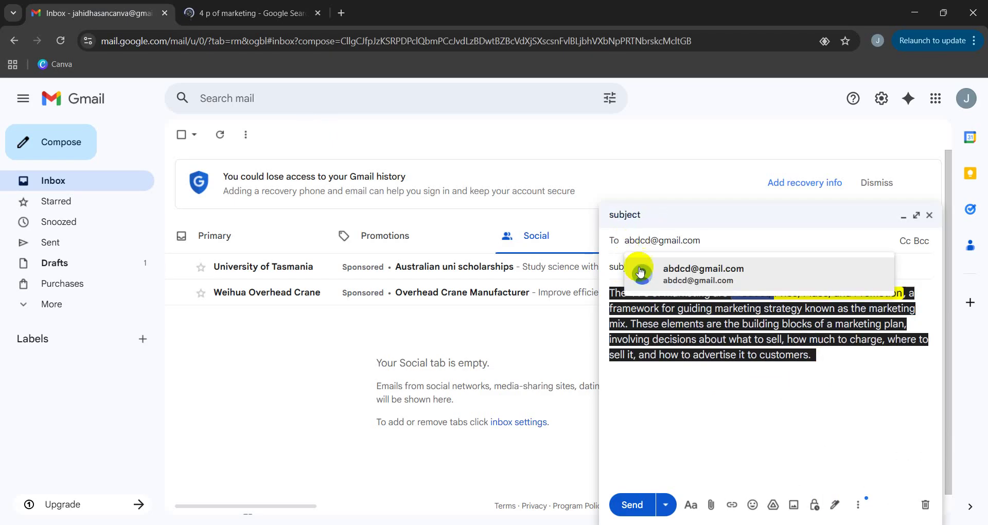
{"action": "left_click", "coordinate": [644, 269]}
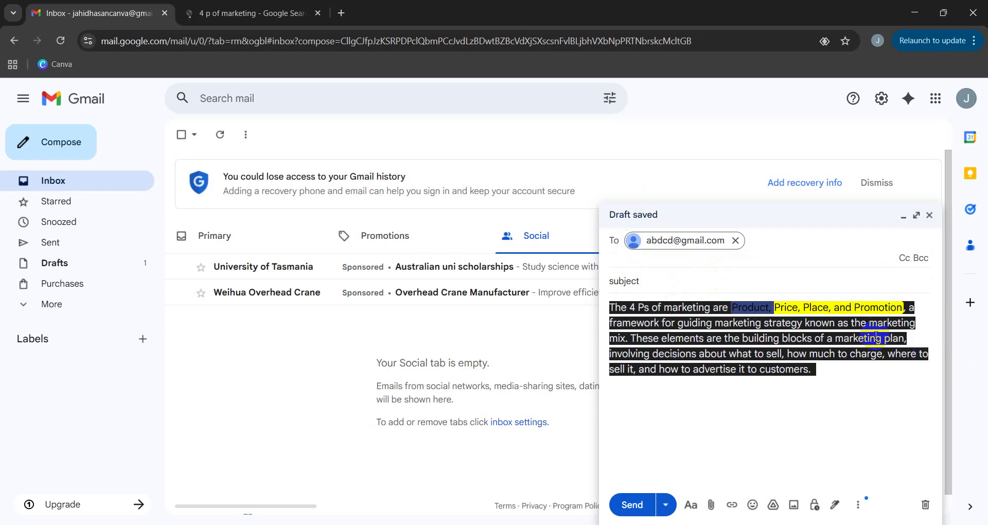
{"action": "left_click", "coordinate": [825, 368]}
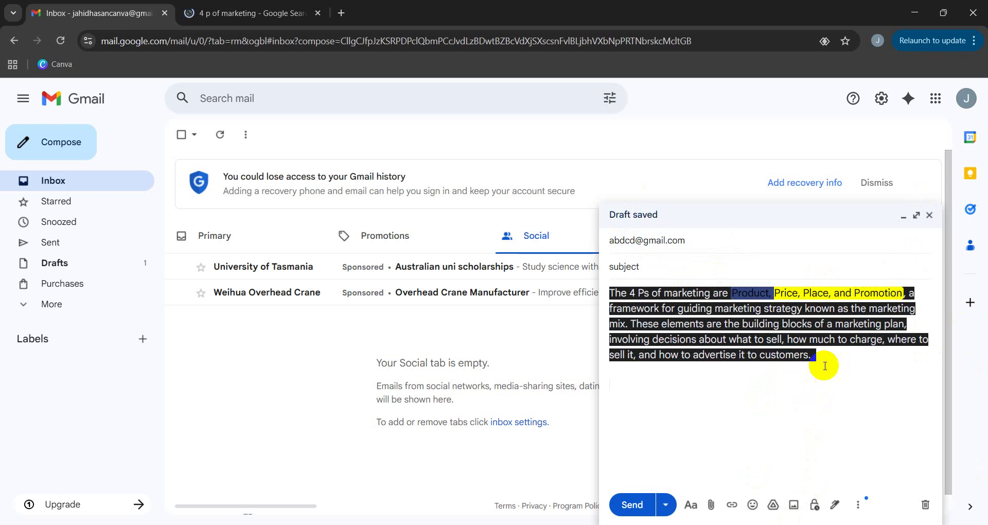
Sign off with 'Best Regards' and the sender's name, and disable Smart Compose suggestions.
{"action": "type", "text": "t"}
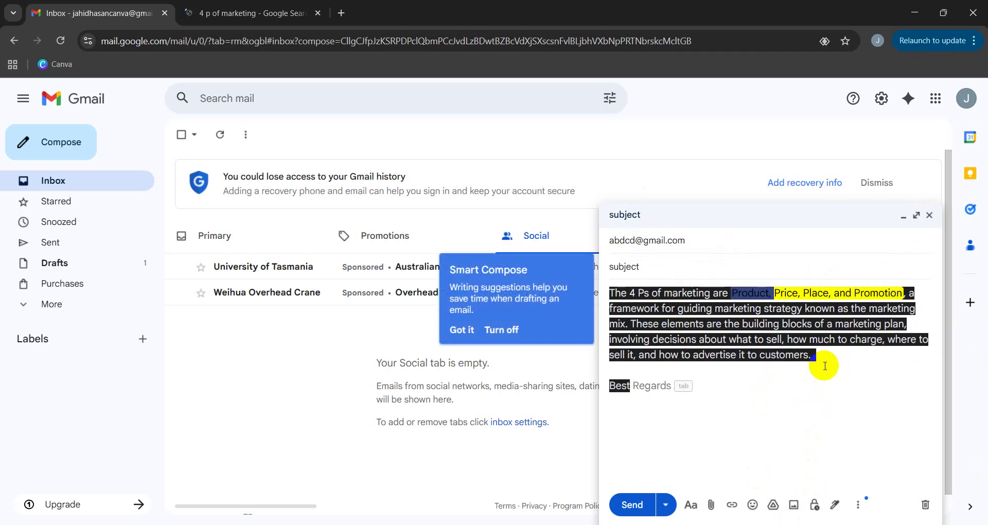
{"action": "key", "text": "Tab"}
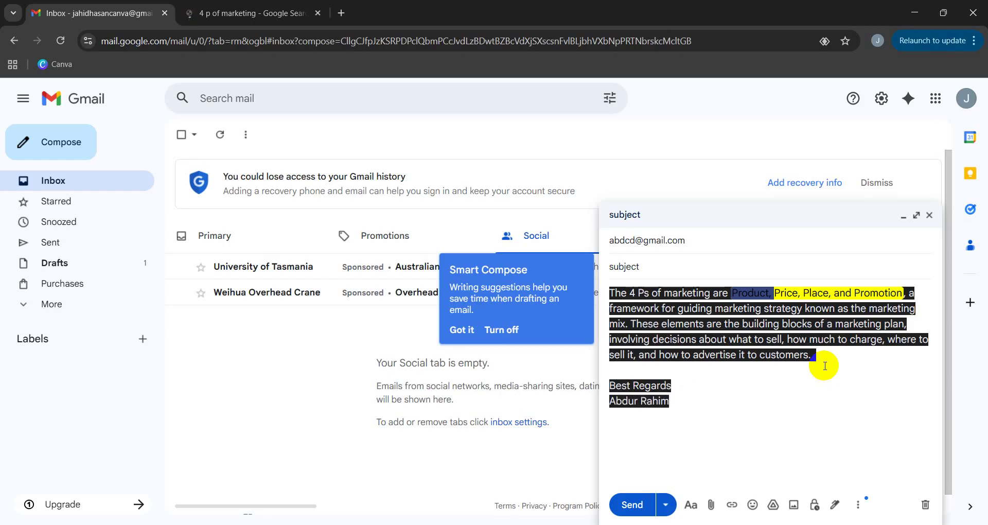
{"action": "left_click", "coordinate": [679, 407]}
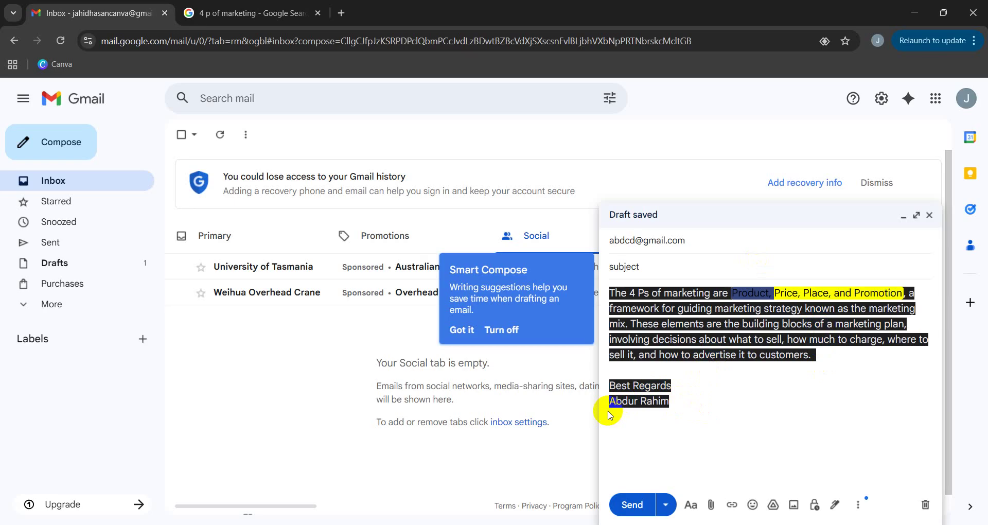
{"action": "left_click_drag", "start_coordinate": [610, 403], "coordinate": [698, 420]}
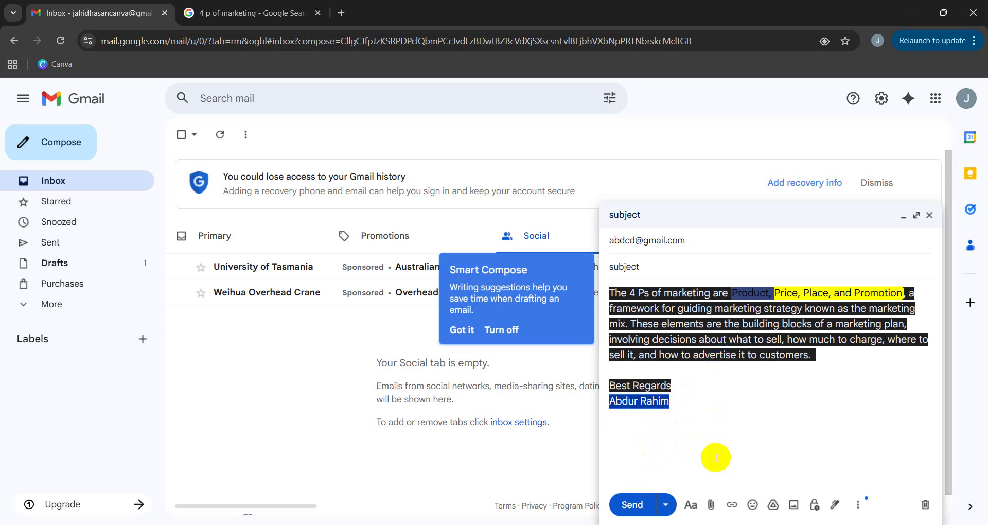
{"action": "left_click", "coordinate": [493, 332]}
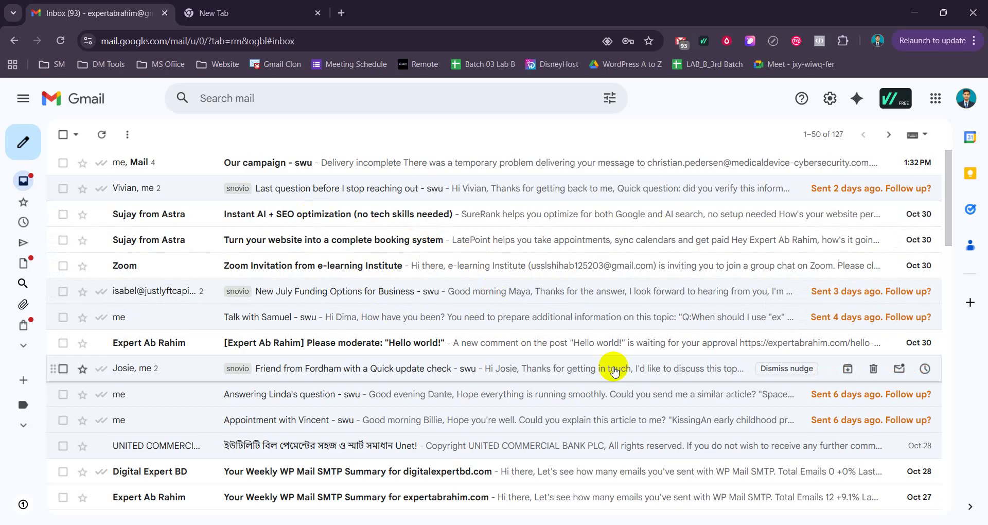
Compose a new message in the other account to check its automatically inserted signature.
{"action": "mouse_move", "coordinate": [24, 141]}
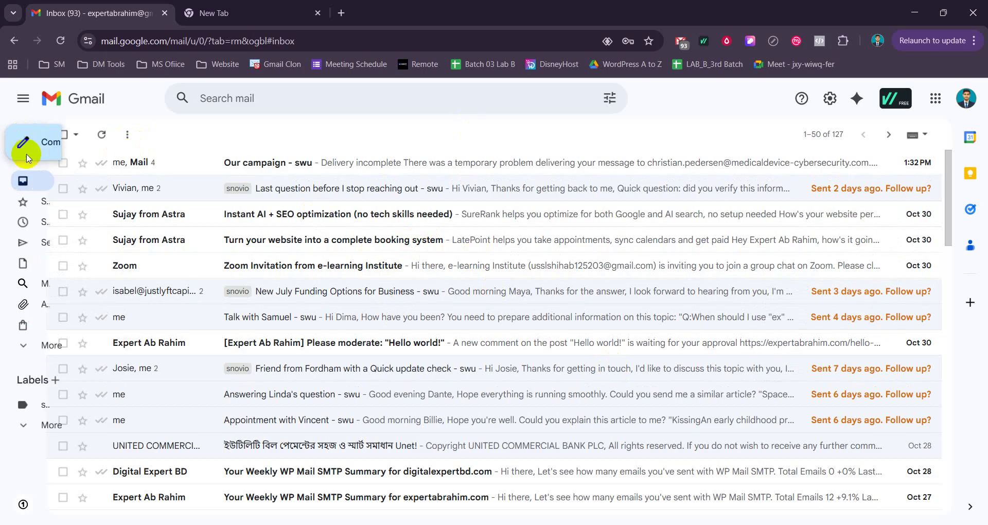
{"action": "left_click", "coordinate": [60, 146]}
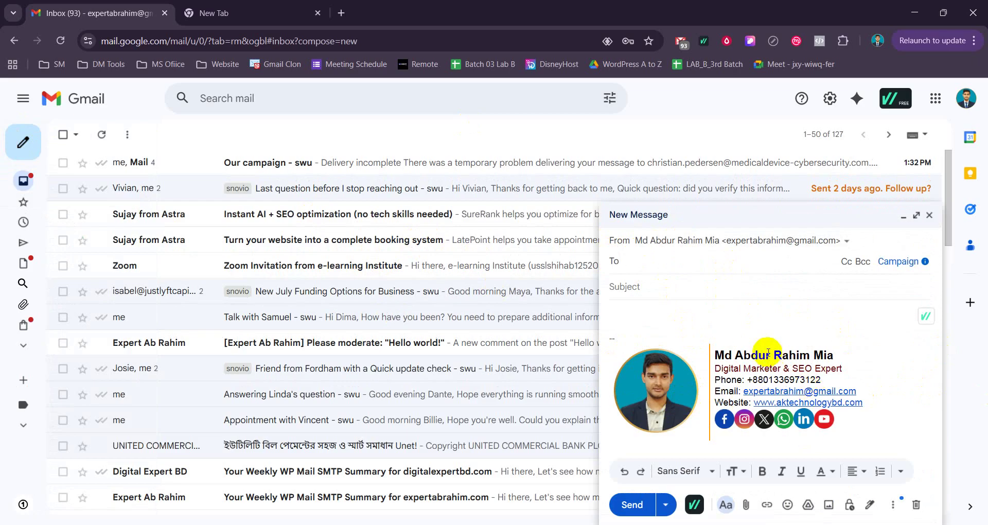
{"action": "left_click_drag", "start_coordinate": [717, 355], "coordinate": [736, 354]}
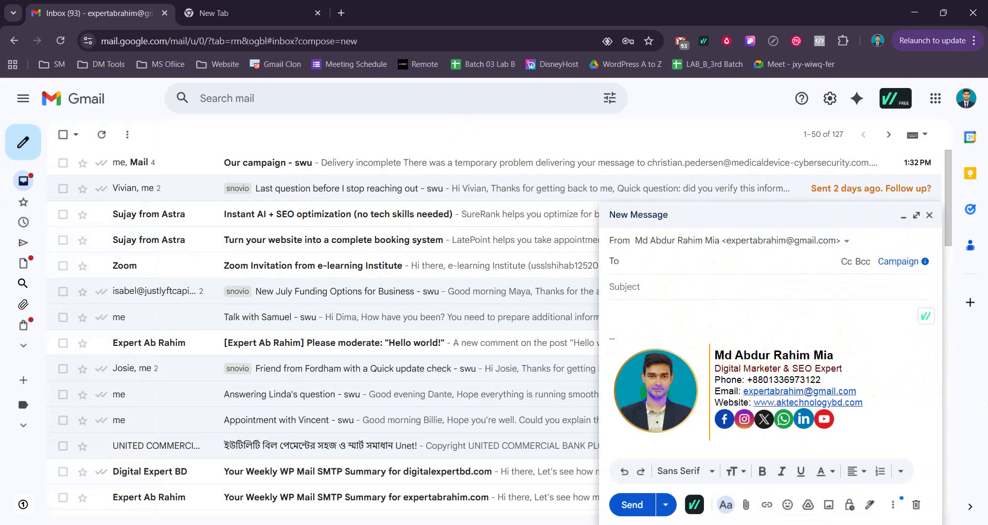
{"action": "left_click", "coordinate": [684, 387]}
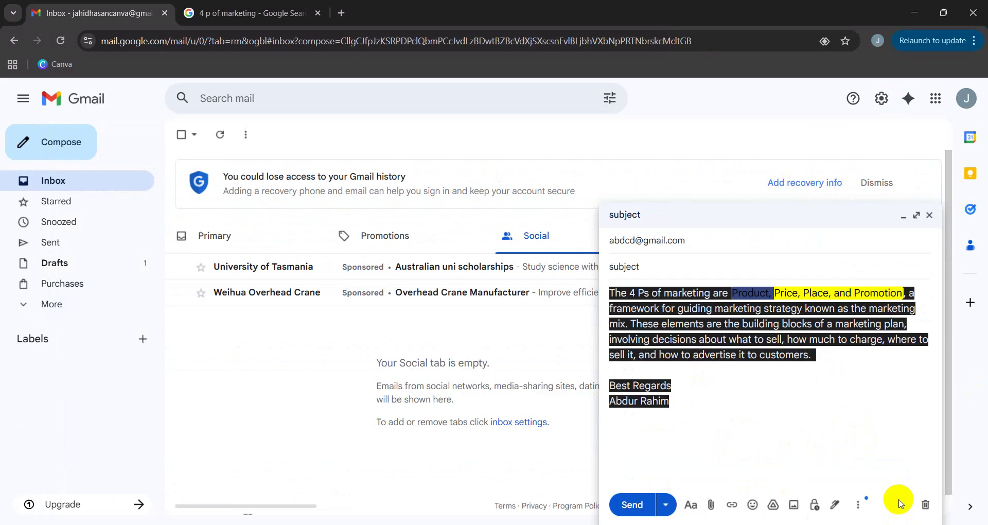
Discard the unsent draft and load gimm.io in a new browser tab.
{"action": "left_click", "coordinate": [929, 217]}
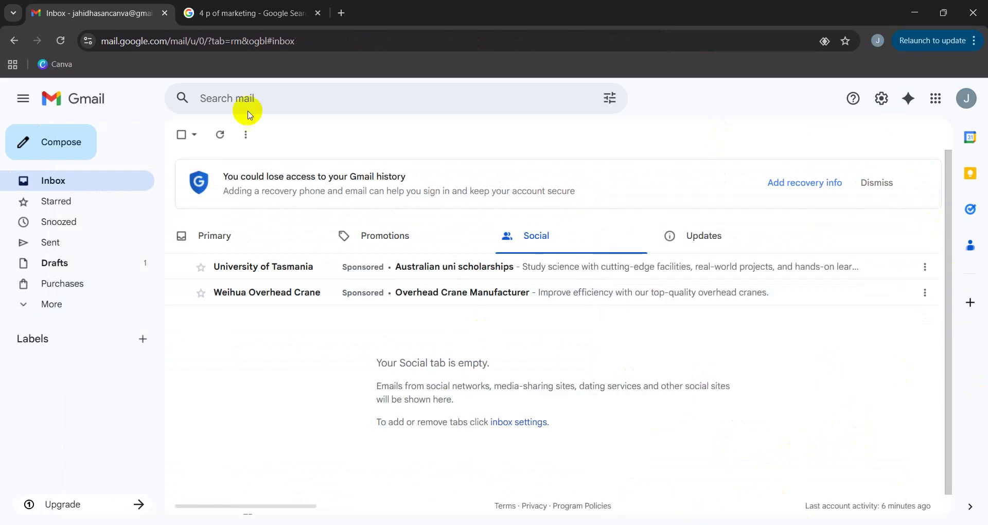
{"action": "left_click", "coordinate": [345, 12]}
{"action": "left_click", "coordinate": [410, 259]}
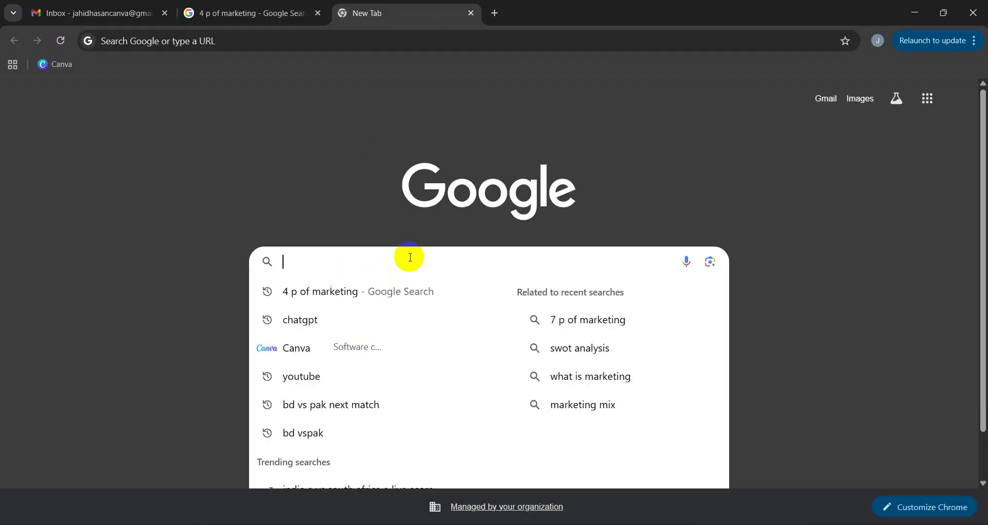
{"action": "type", "text": "gi"}
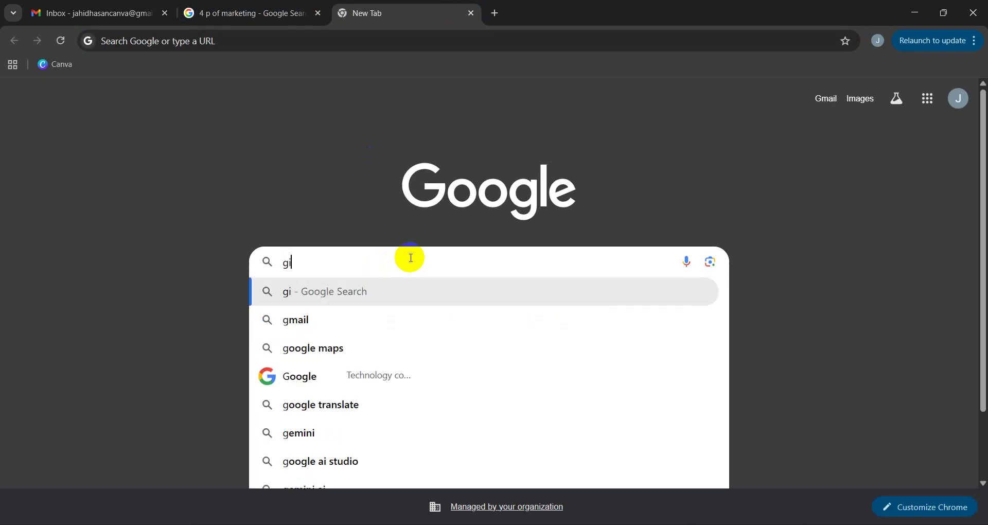
{"action": "type", "text": "mm.io"}
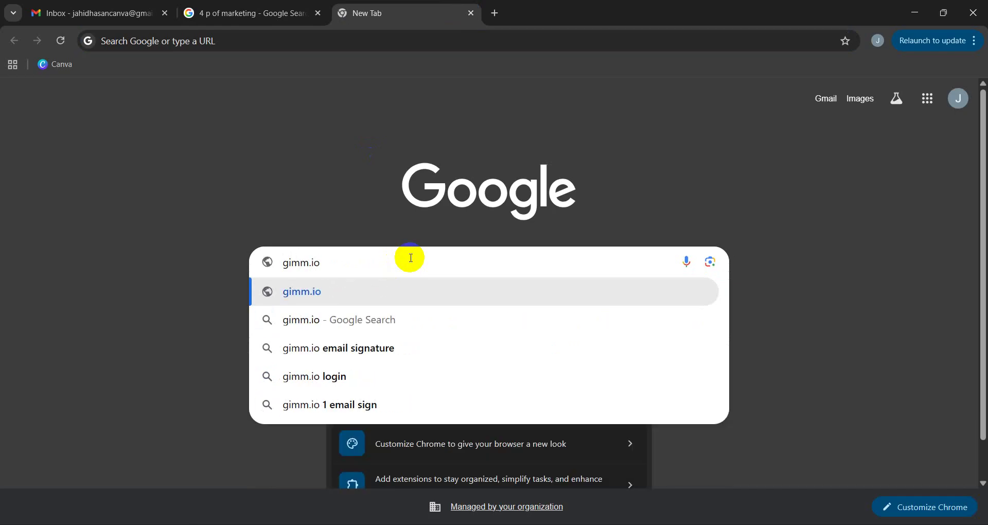
{"action": "key", "text": "Return"}
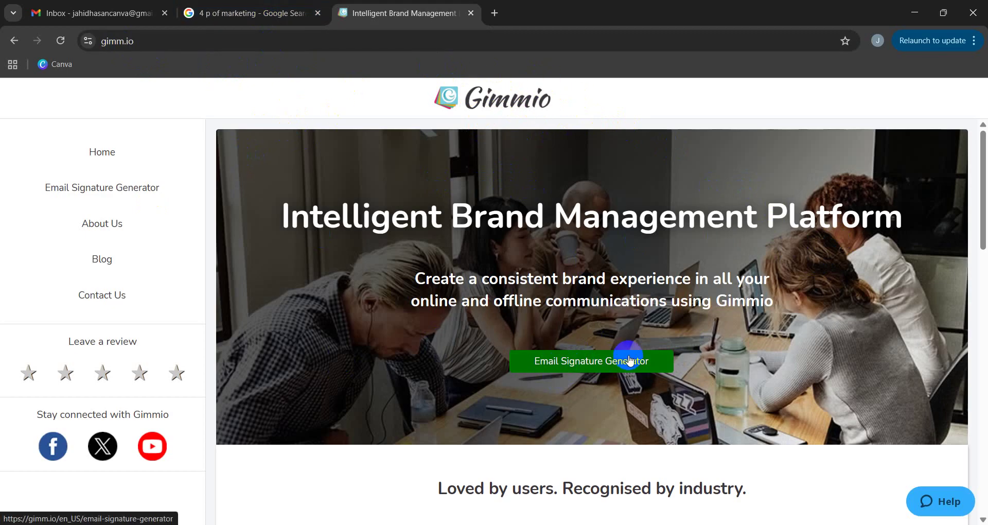
Open Gimmio's Email Signature Generator, start a new signature, and browse the public layouts.
{"action": "left_click", "coordinate": [580, 363]}
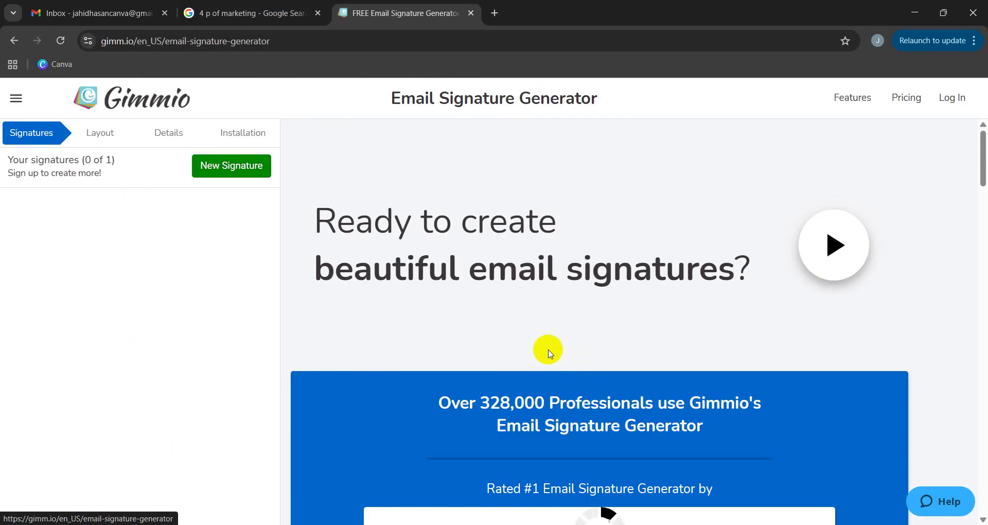
{"action": "left_click", "coordinate": [225, 173]}
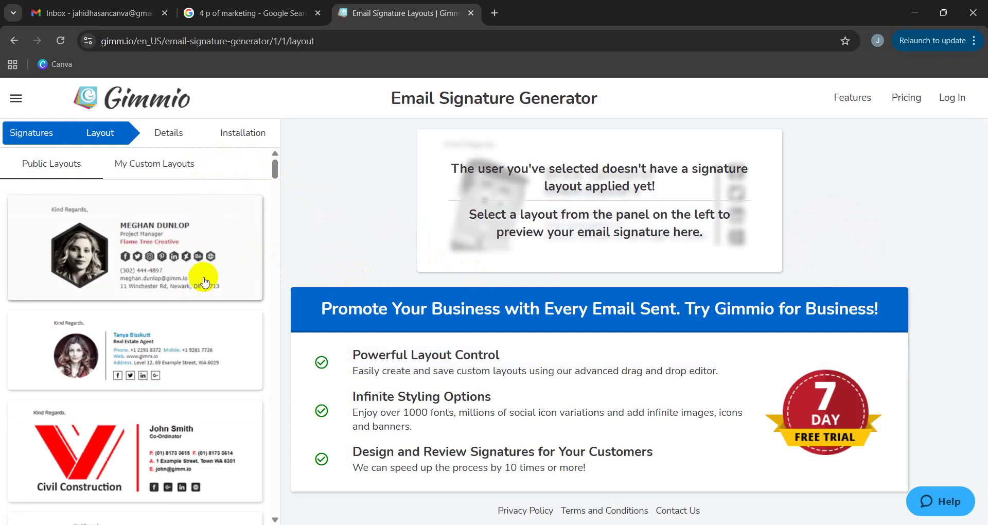
{"action": "scroll", "coordinate": [202, 276], "scroll_direction": "down", "scroll_amount": 7}
{"action": "scroll", "coordinate": [178, 301], "scroll_direction": "up", "scroll_amount": 7}
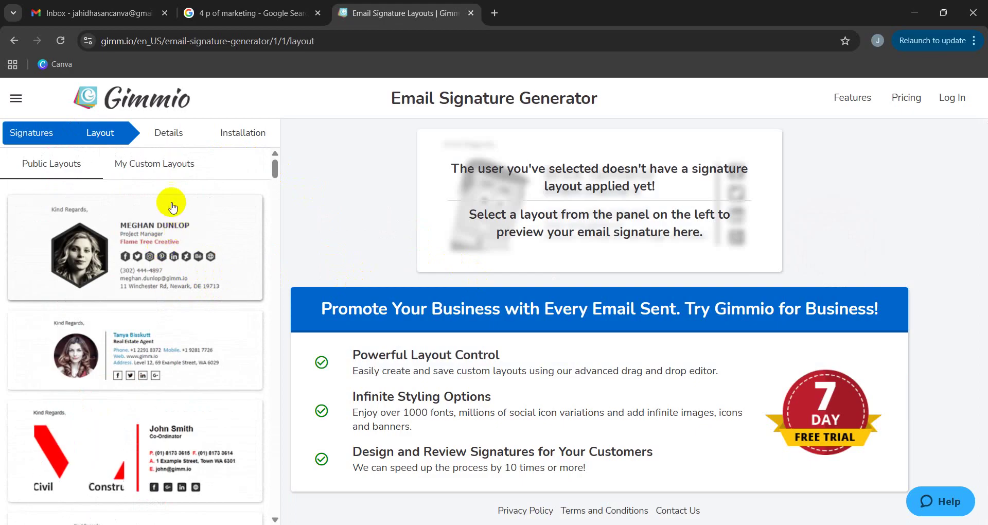
{"action": "scroll", "coordinate": [187, 272], "scroll_direction": "down", "scroll_amount": 1}
{"action": "scroll", "coordinate": [184, 278], "scroll_direction": "up", "scroll_amount": 1}
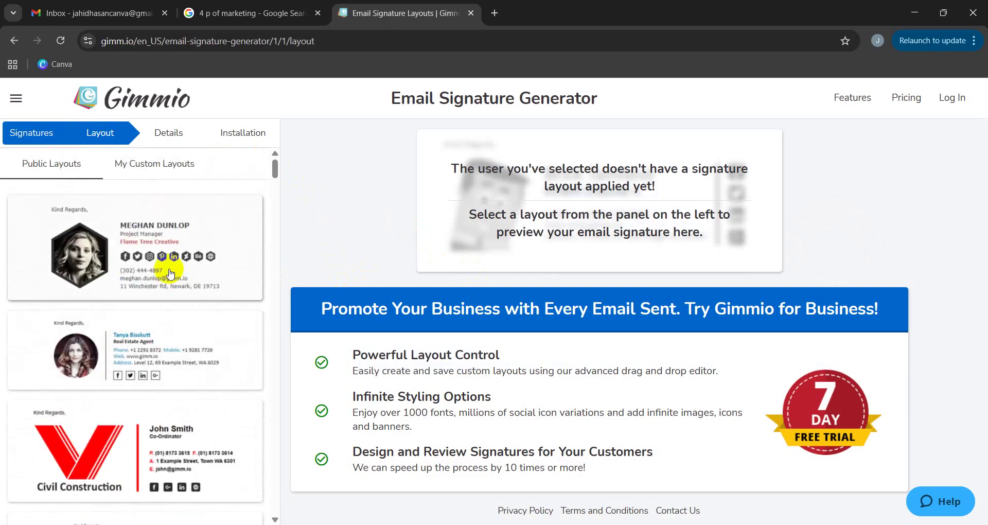
{"action": "scroll", "coordinate": [185, 280], "scroll_direction": "down", "scroll_amount": 6}
{"action": "scroll", "coordinate": [187, 306], "scroll_direction": "down", "scroll_amount": 4}
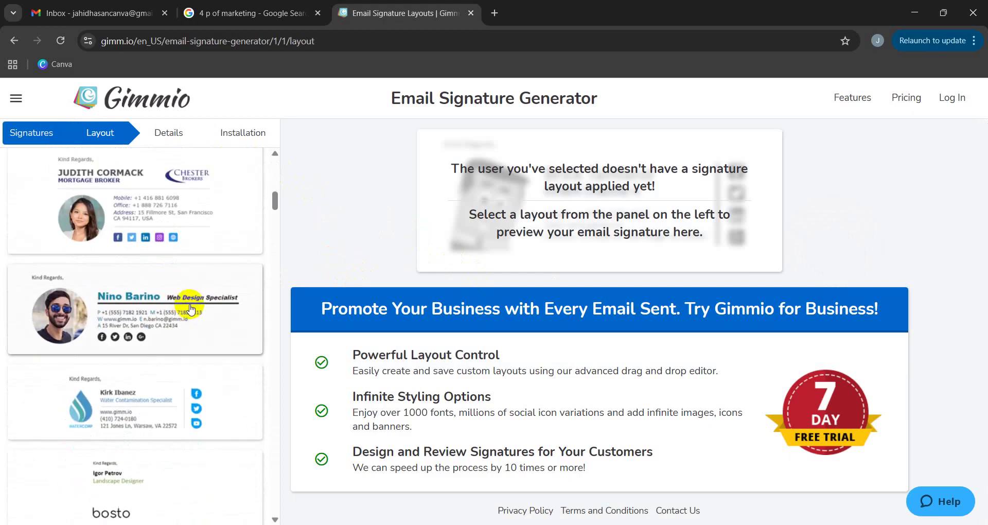
{"action": "scroll", "coordinate": [182, 288], "scroll_direction": "up", "scroll_amount": 8}
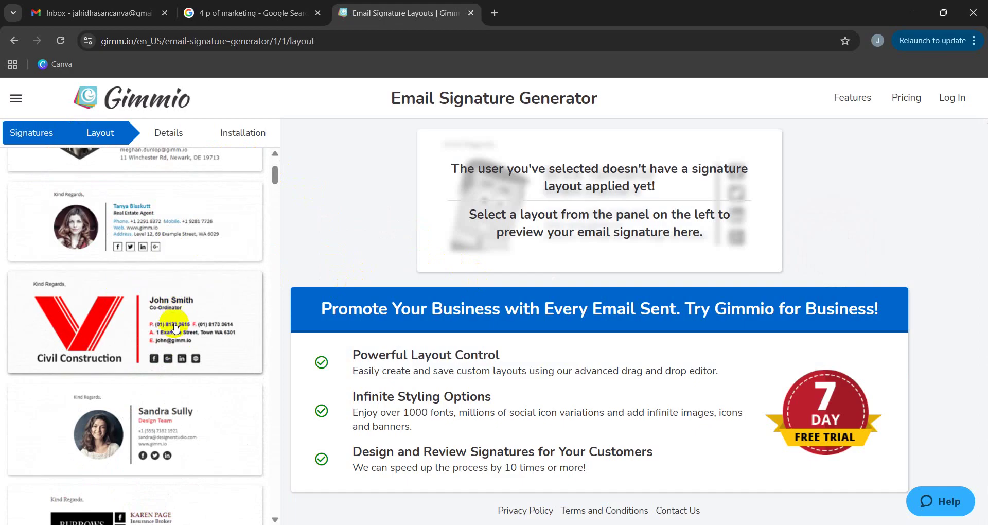
{"action": "scroll", "coordinate": [177, 299], "scroll_direction": "up", "scroll_amount": 2}
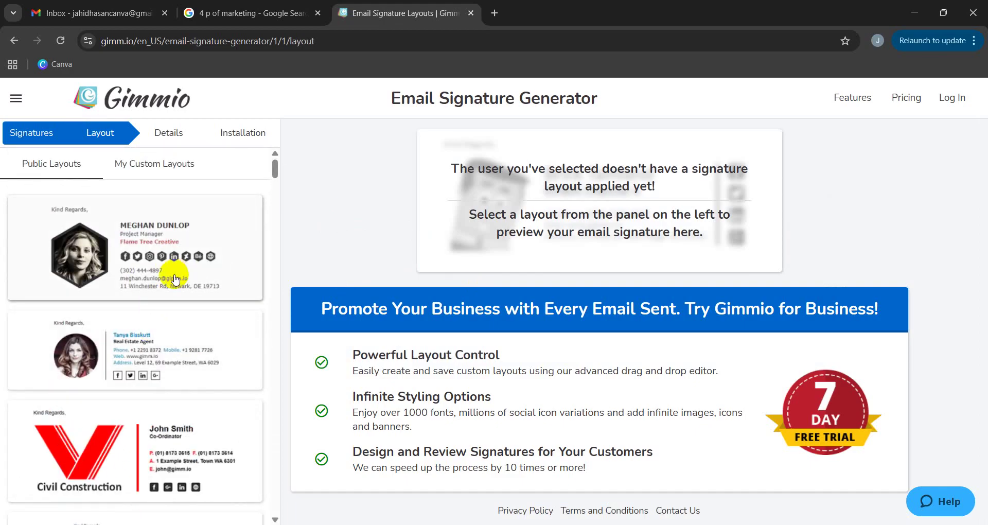
Glance at the custom layouts, then preview the public Real Estate Agent layout.
{"action": "left_click", "coordinate": [157, 166]}
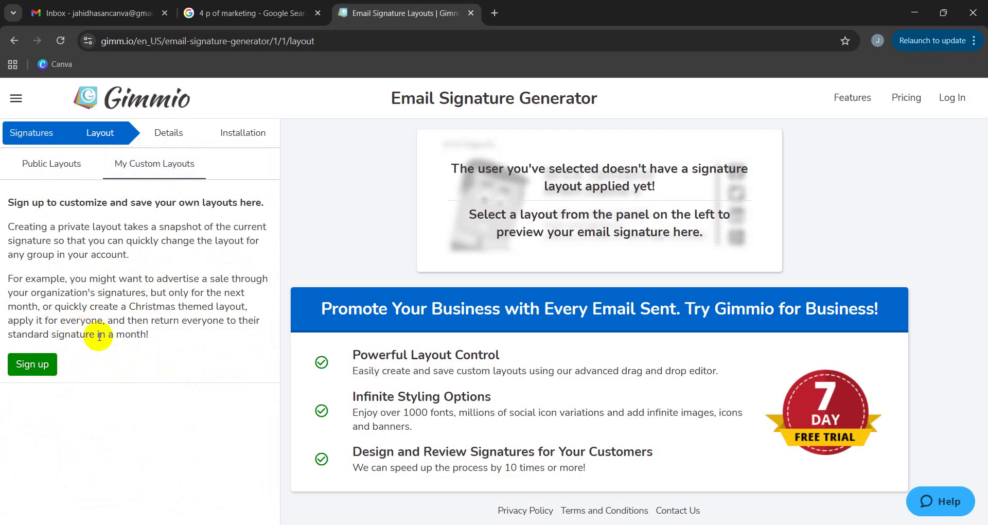
{"action": "left_click", "coordinate": [57, 165]}
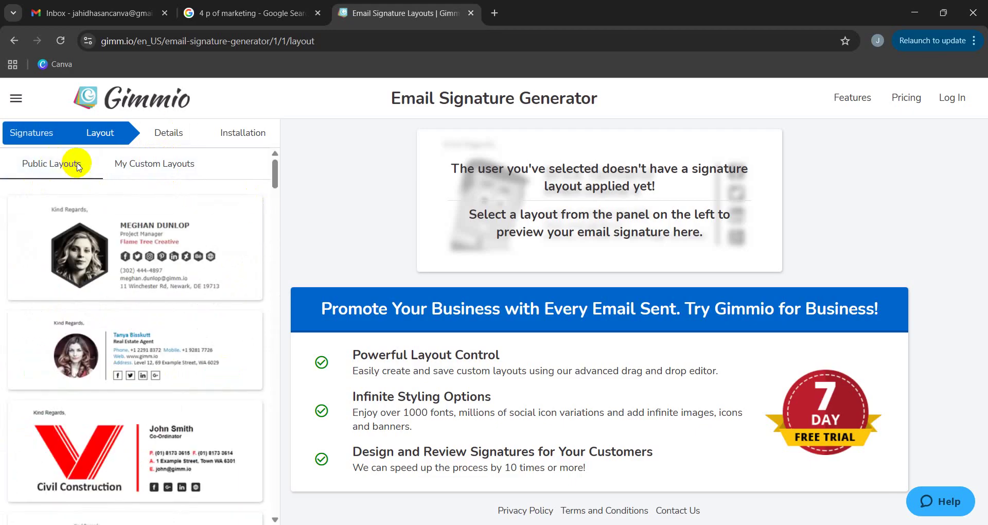
{"action": "scroll", "coordinate": [132, 265], "scroll_direction": "down", "scroll_amount": 8}
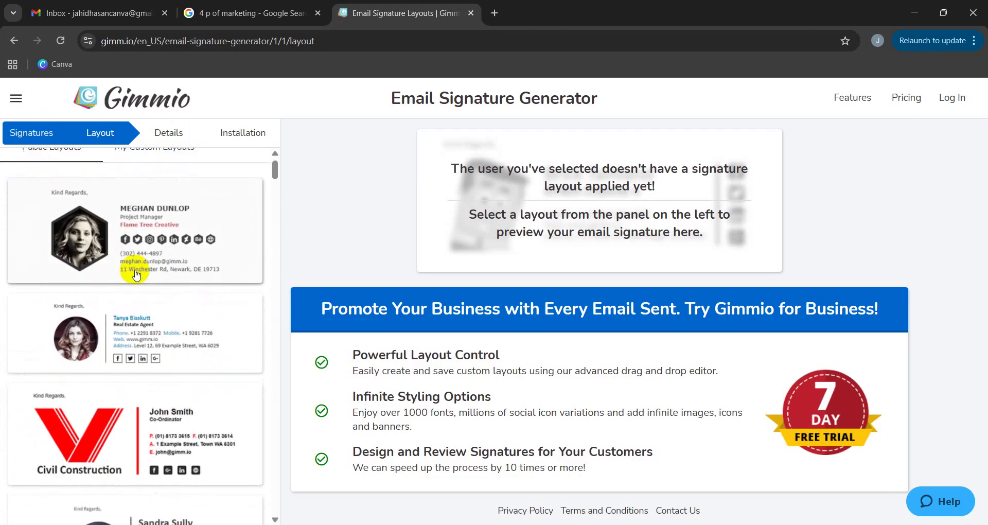
{"action": "scroll", "coordinate": [177, 330], "scroll_direction": "up", "scroll_amount": 3}
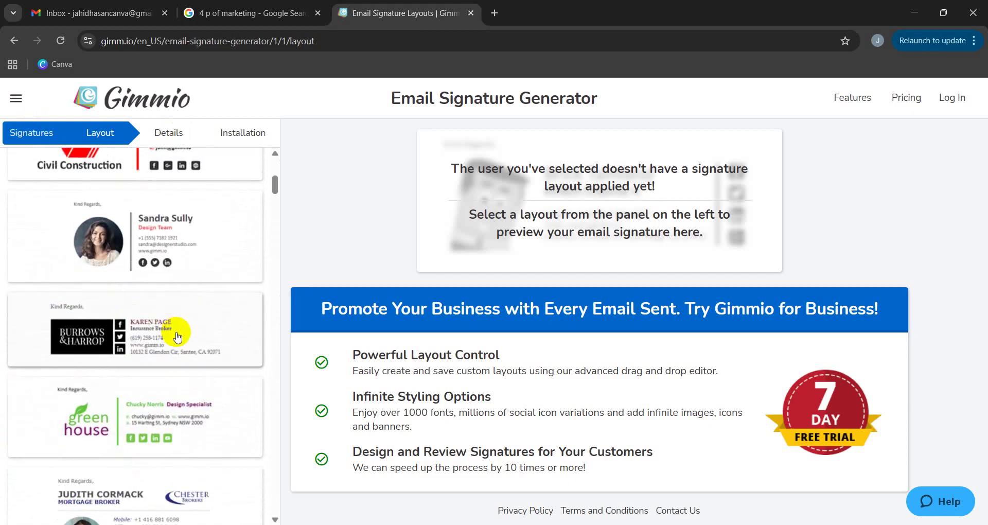
{"action": "scroll", "coordinate": [172, 349], "scroll_direction": "down", "scroll_amount": 4}
{"action": "scroll", "coordinate": [214, 294], "scroll_direction": "up", "scroll_amount": 5}
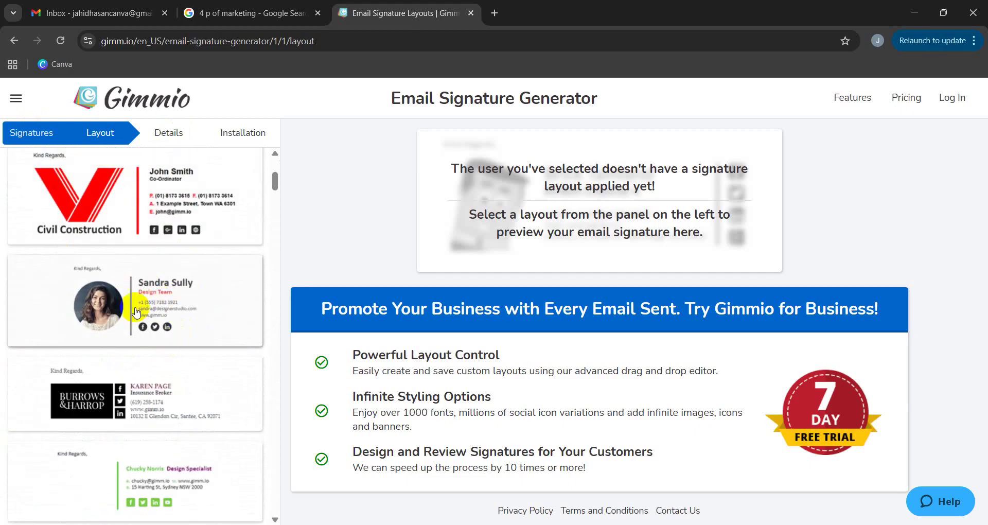
{"action": "scroll", "coordinate": [185, 314], "scroll_direction": "up", "scroll_amount": 4}
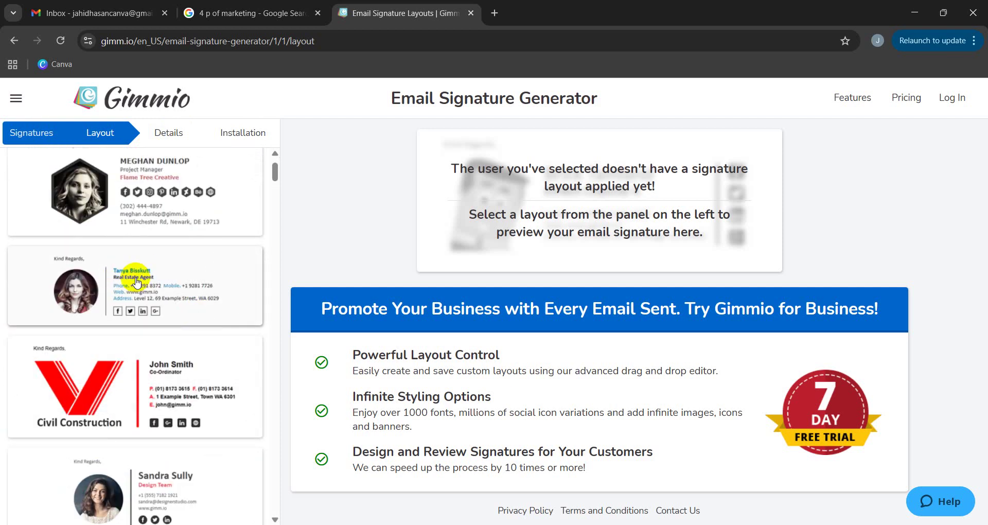
{"action": "left_click", "coordinate": [133, 280]}
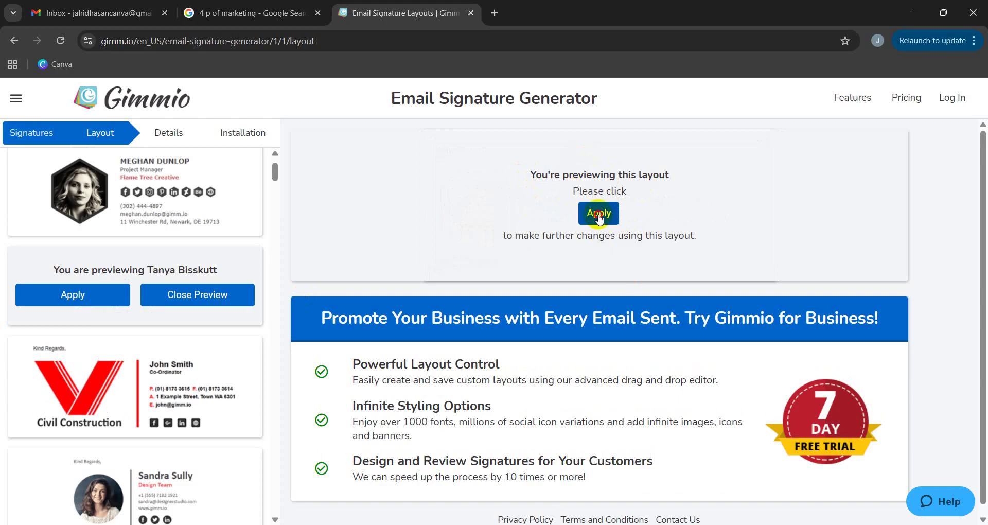
Apply the Real Estate Agent layout and scale its profile photo to 141.59% with 0px corners.
{"action": "left_click", "coordinate": [598, 213]}
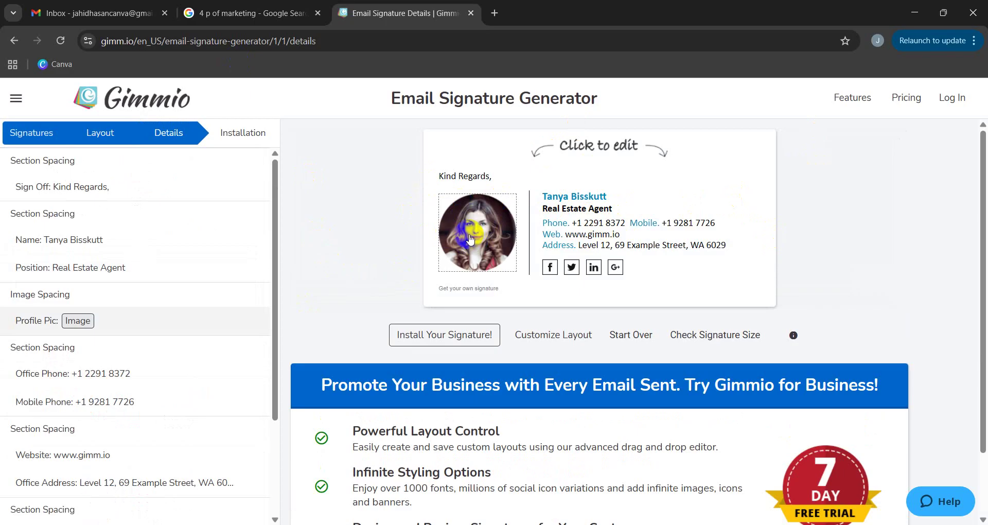
{"action": "left_click", "coordinate": [470, 238]}
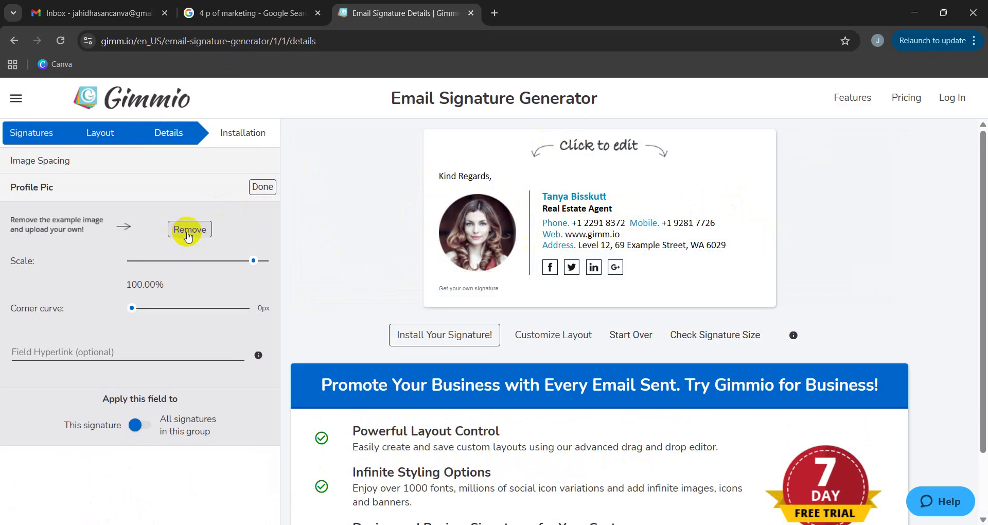
{"action": "mouse_move", "coordinate": [254, 264]}
{"action": "left_mouse_down"}
{"action": "mouse_move", "coordinate": [203, 262]}
{"action": "mouse_move", "coordinate": [263, 260]}
{"action": "mouse_move", "coordinate": [177, 265]}
{"action": "mouse_move", "coordinate": [268, 272]}
{"action": "left_mouse_up"}
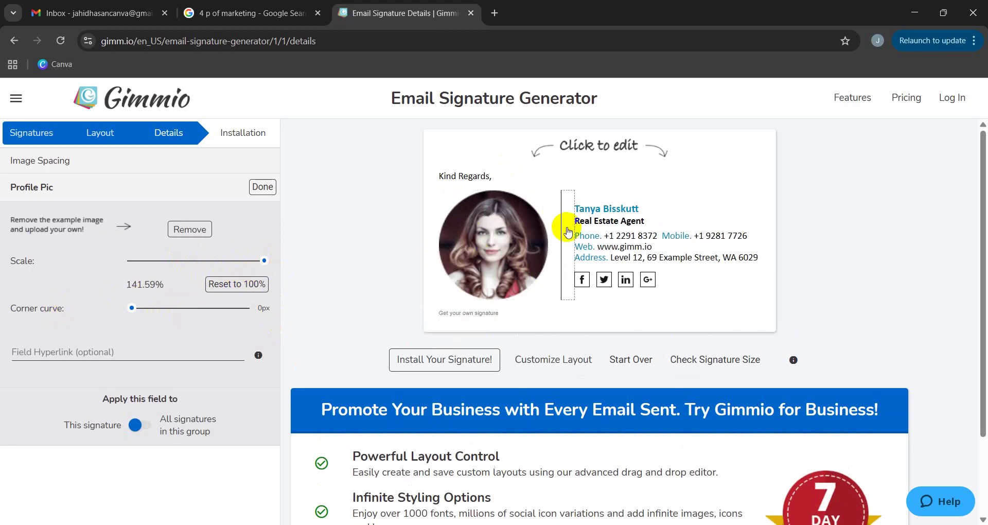
{"action": "left_click_drag", "start_coordinate": [147, 311], "coordinate": [116, 312]}
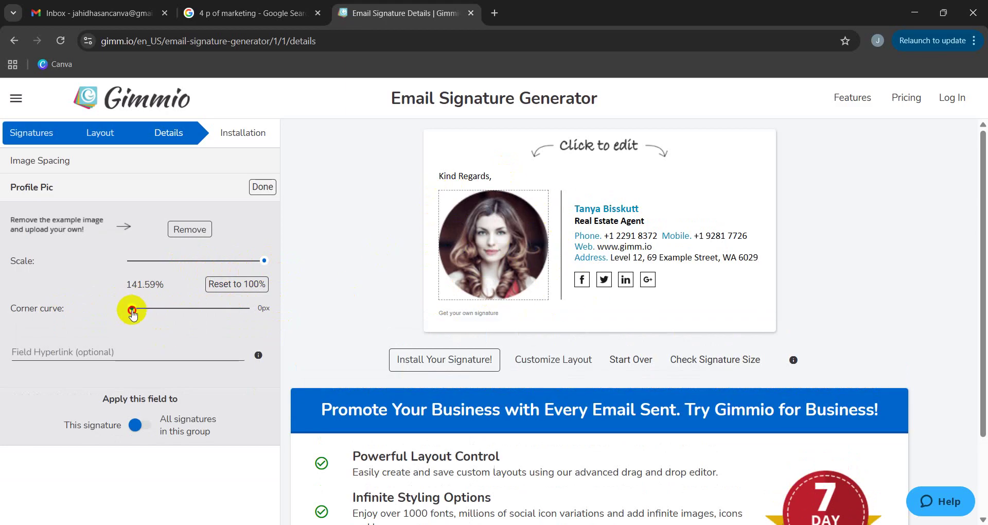
{"action": "mouse_move", "coordinate": [133, 312]}
{"action": "left_mouse_down"}
{"action": "mouse_move", "coordinate": [236, 310]}
{"action": "mouse_move", "coordinate": [118, 311]}
{"action": "left_mouse_up"}
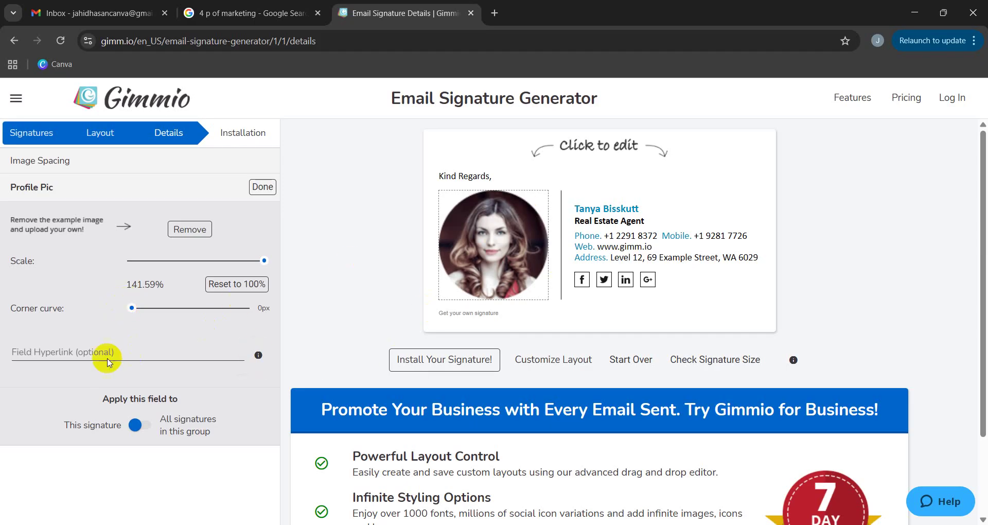
Leave the profile photo's link field empty.
{"action": "left_click", "coordinate": [77, 353]}
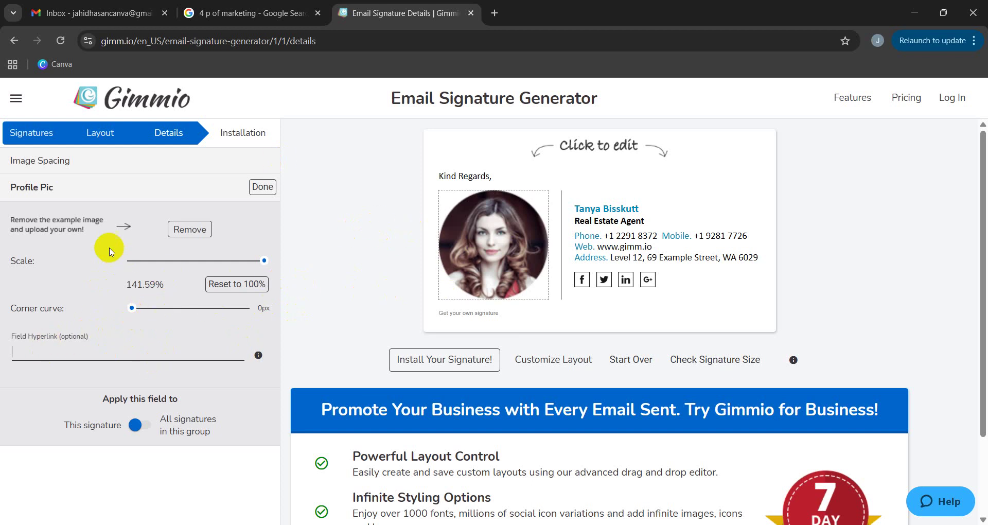
{"action": "left_click", "coordinate": [472, 251]}
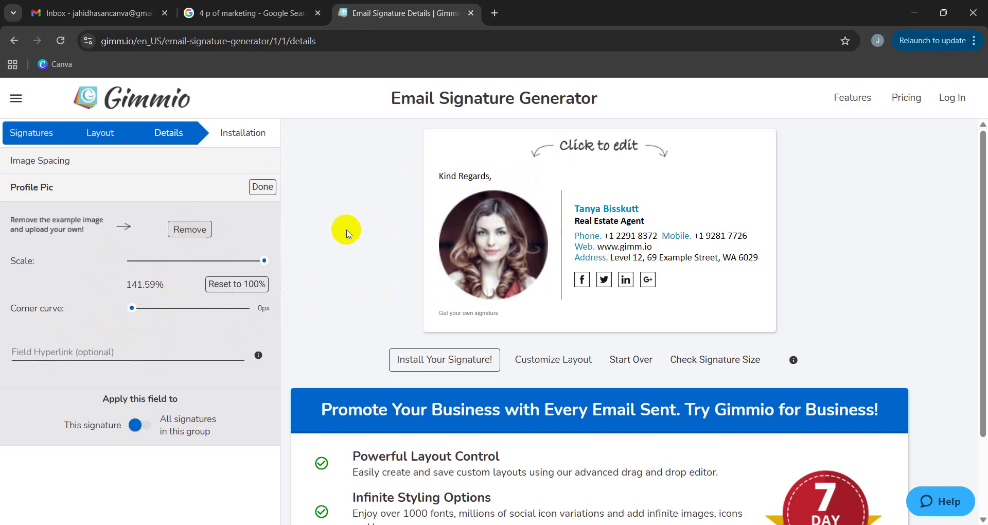
{"action": "left_click", "coordinate": [484, 251]}
Replace the sample photo with Untitled design (52) from Downloads and accept the crop.
{"action": "left_click", "coordinate": [183, 232]}
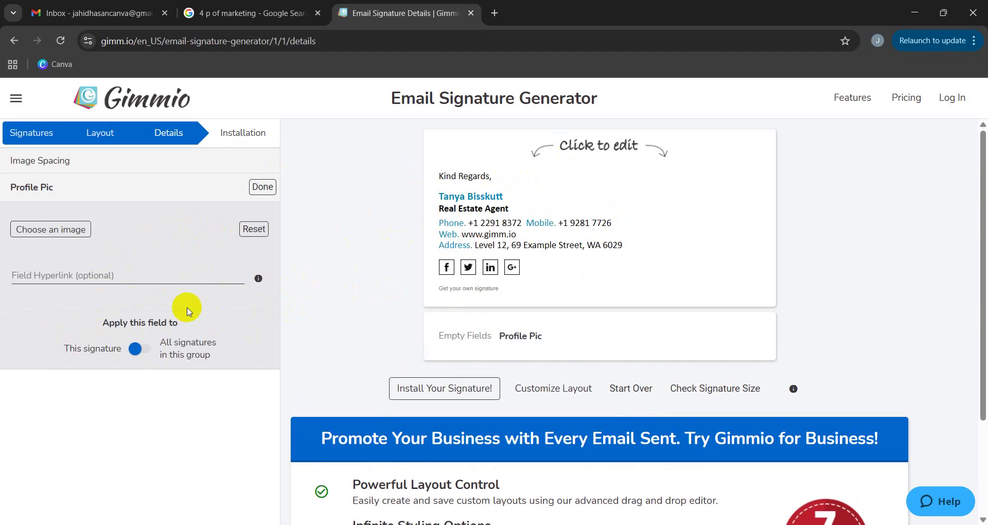
{"action": "left_click", "coordinate": [65, 230]}
{"action": "left_click", "coordinate": [597, 340]}
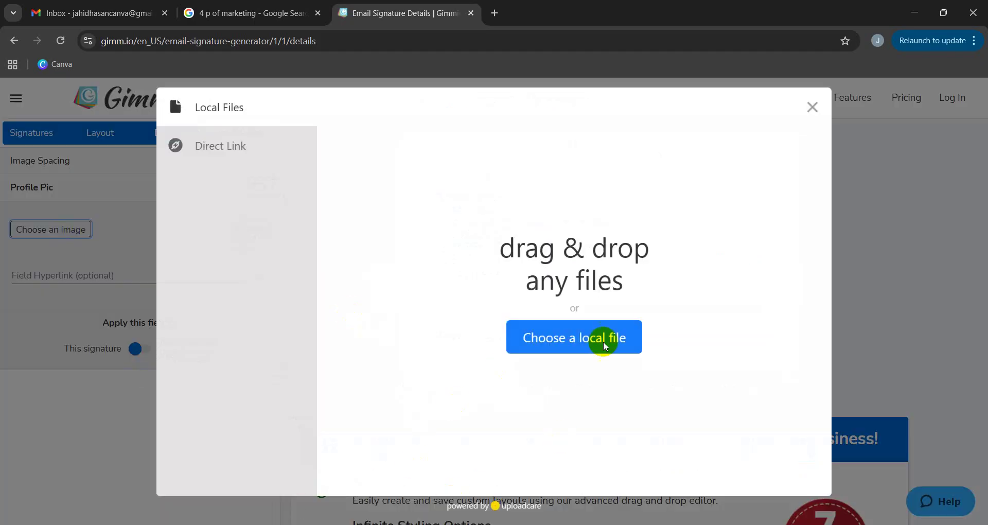
{"action": "left_click", "coordinate": [571, 349]}
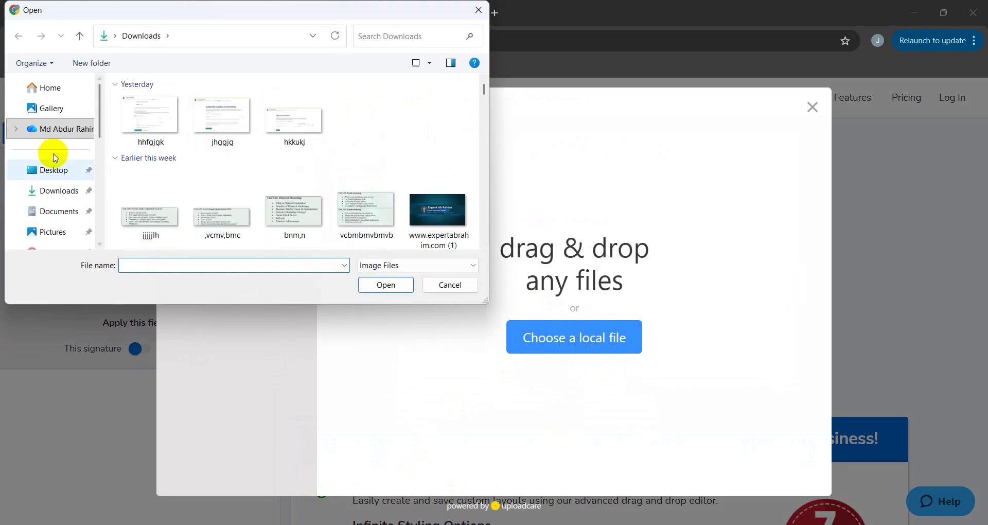
{"action": "scroll", "coordinate": [247, 194], "scroll_direction": "down", "scroll_amount": 3}
{"action": "scroll", "coordinate": [379, 178], "scroll_direction": "down", "scroll_amount": 3}
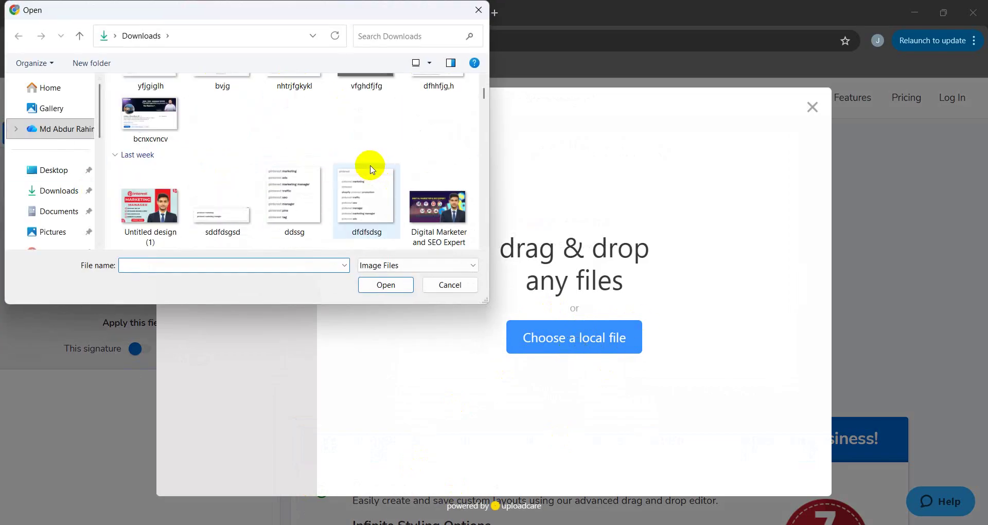
{"action": "scroll", "coordinate": [372, 170], "scroll_direction": "down", "scroll_amount": 5}
{"action": "scroll", "coordinate": [360, 169], "scroll_direction": "up", "scroll_amount": 1}
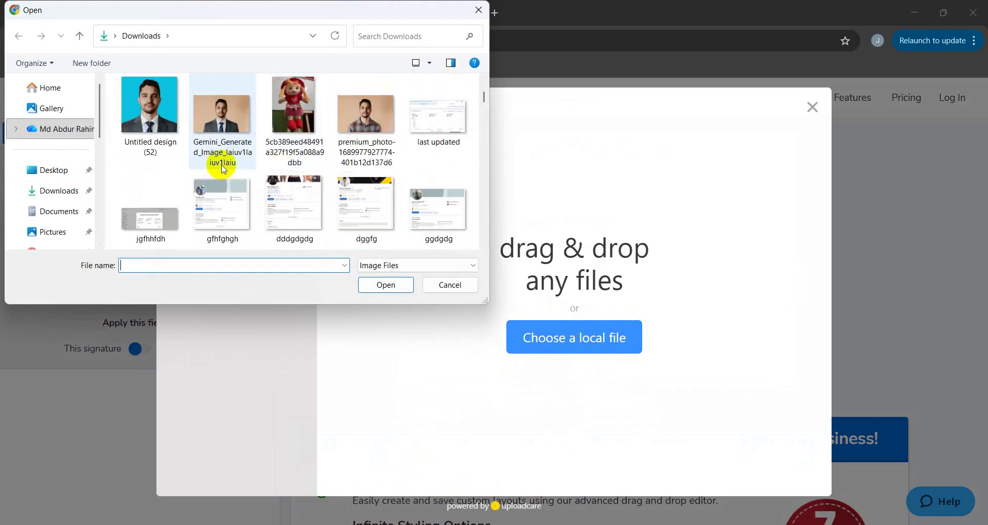
{"action": "left_click", "coordinate": [149, 108]}
{"action": "left_click", "coordinate": [386, 284]}
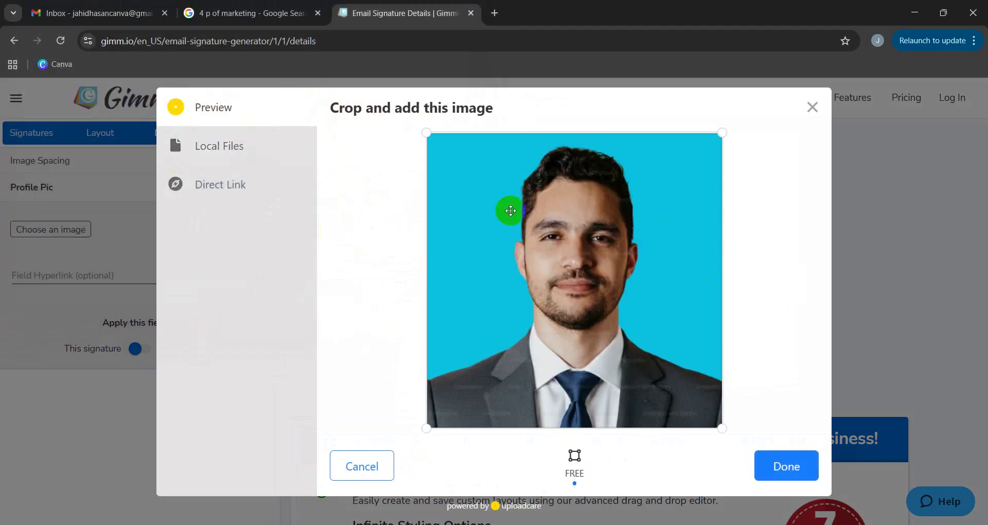
{"action": "left_click", "coordinate": [788, 467]}
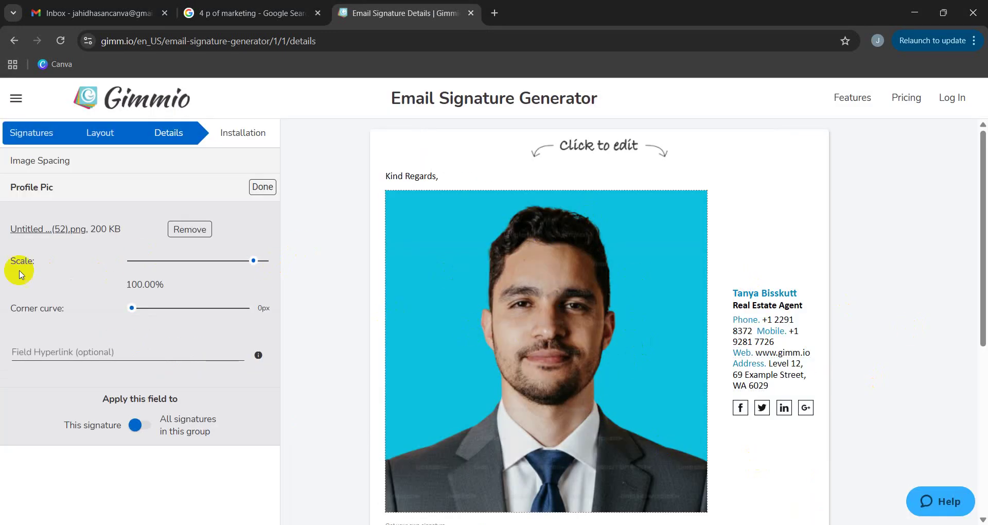
Scale the profile photo to about 27% and set a 67px corner curve to make it round.
{"action": "mouse_move", "coordinate": [250, 261]}
{"action": "left_mouse_down"}
{"action": "mouse_move", "coordinate": [200, 264]}
{"action": "mouse_move", "coordinate": [212, 260]}
{"action": "left_mouse_up"}
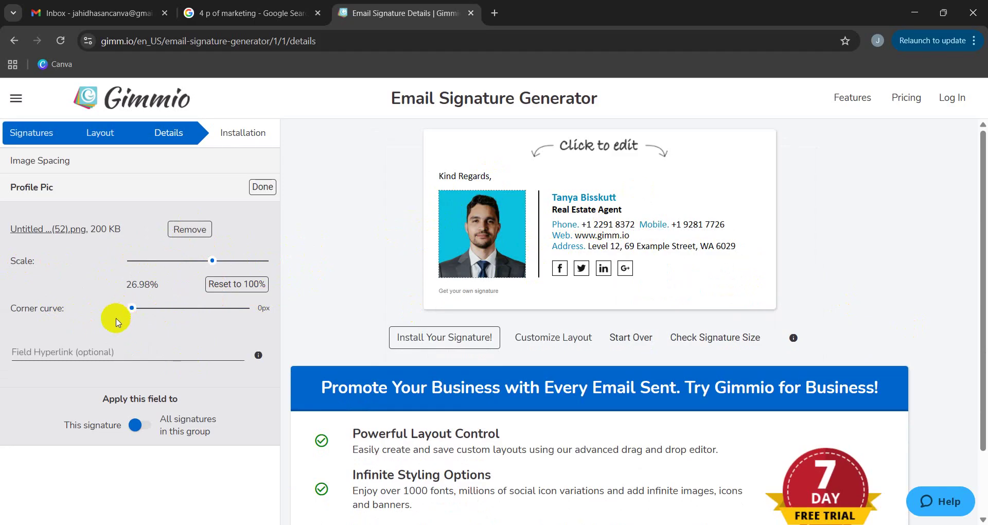
{"action": "left_click_drag", "start_coordinate": [133, 309], "coordinate": [135, 309]}
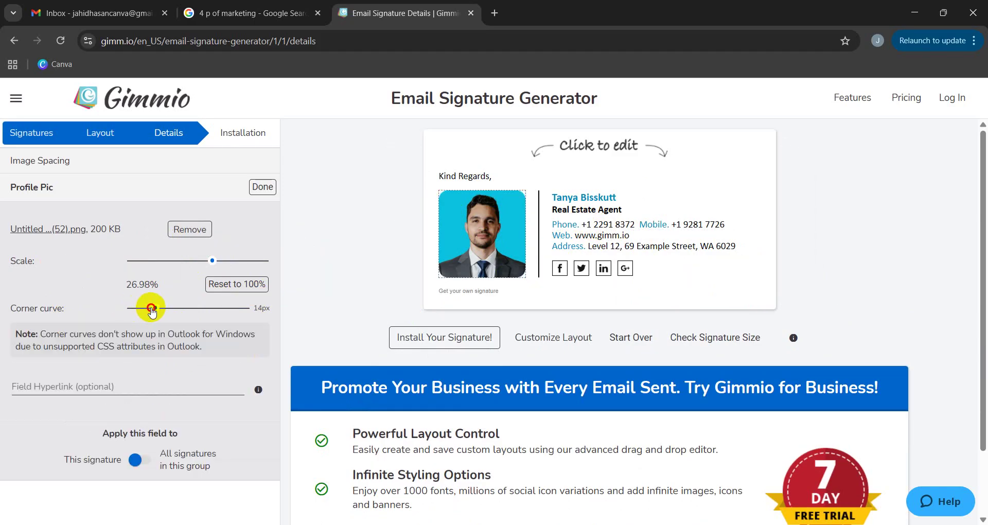
{"action": "left_click_drag", "start_coordinate": [199, 314], "coordinate": [251, 315]}
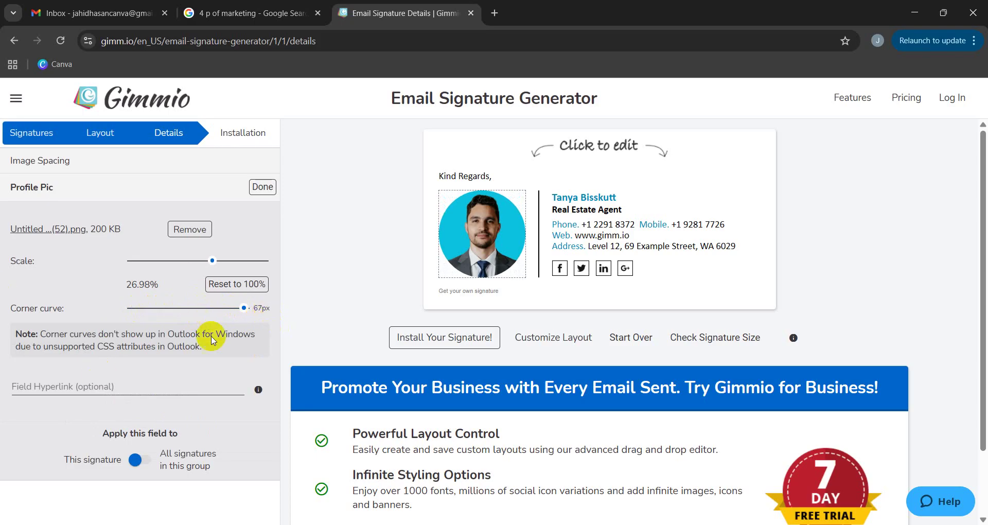
{"action": "mouse_move", "coordinate": [235, 312]}
{"action": "left_mouse_down"}
{"action": "mouse_move", "coordinate": [114, 313]}
{"action": "mouse_move", "coordinate": [253, 318]}
{"action": "left_mouse_up"}
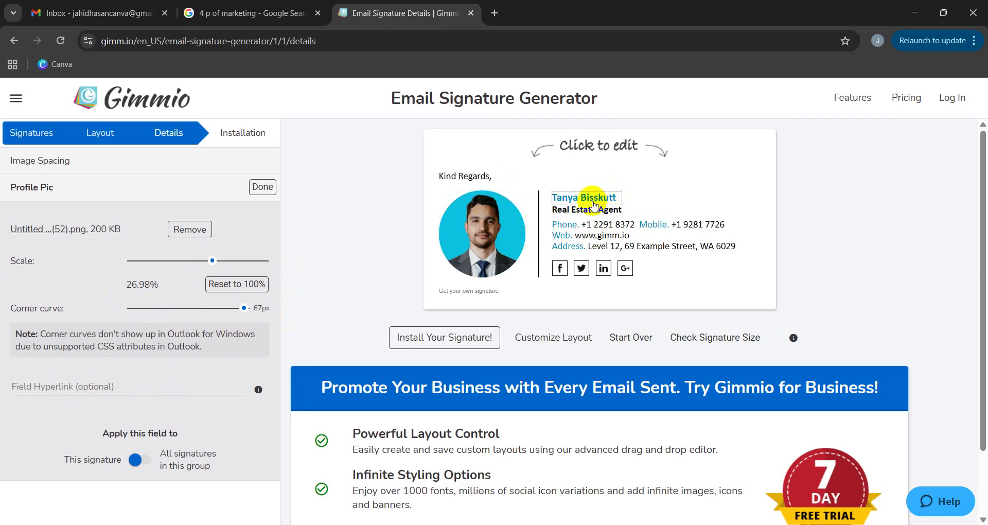
Replace the sample name in the signature with the new full name.
{"action": "left_click", "coordinate": [593, 205]}
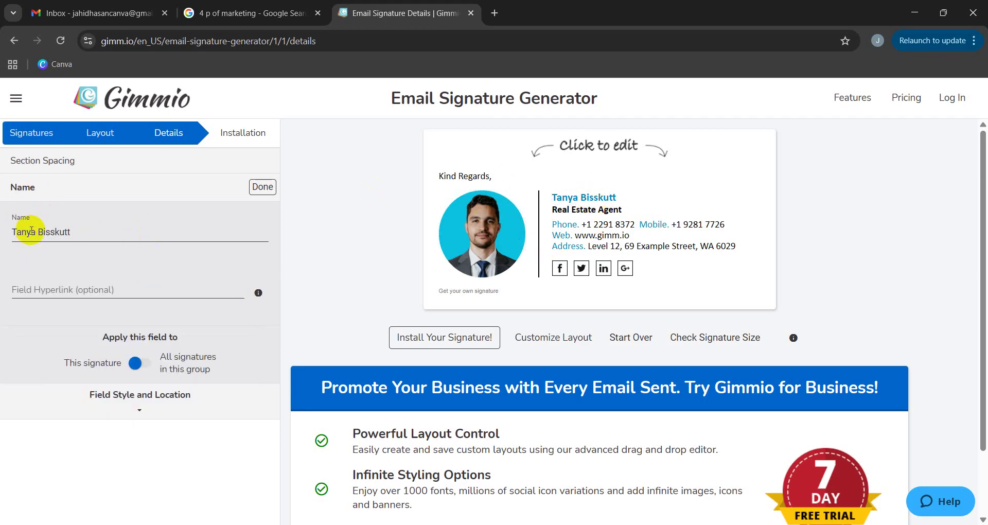
{"action": "left_click_drag", "start_coordinate": [70, 232], "coordinate": [7, 232]}
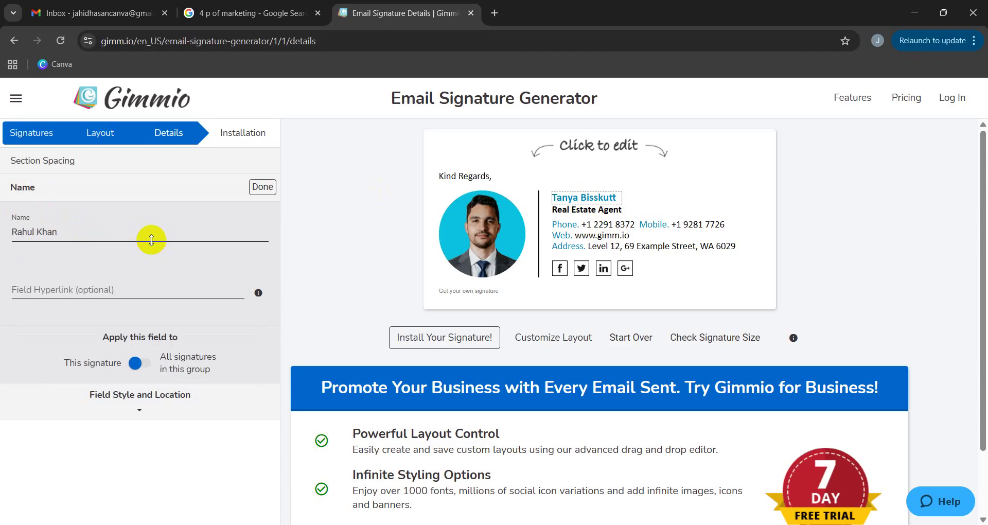
{"action": "left_click", "coordinate": [638, 211]}
Change the job title in Position to 'Digital Marketer & SEO Expert'.
{"action": "left_click", "coordinate": [577, 210]}
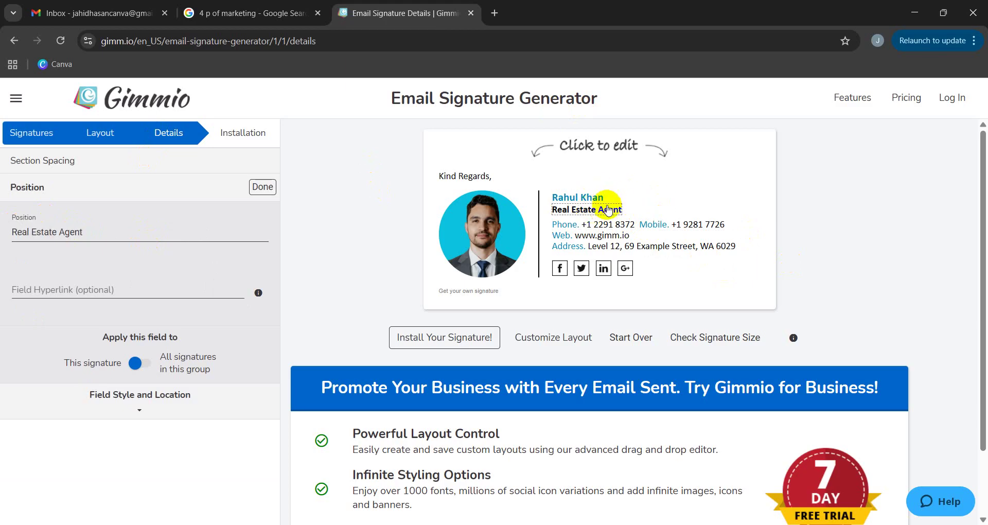
{"action": "left_click_drag", "start_coordinate": [103, 234], "coordinate": [13, 234]}
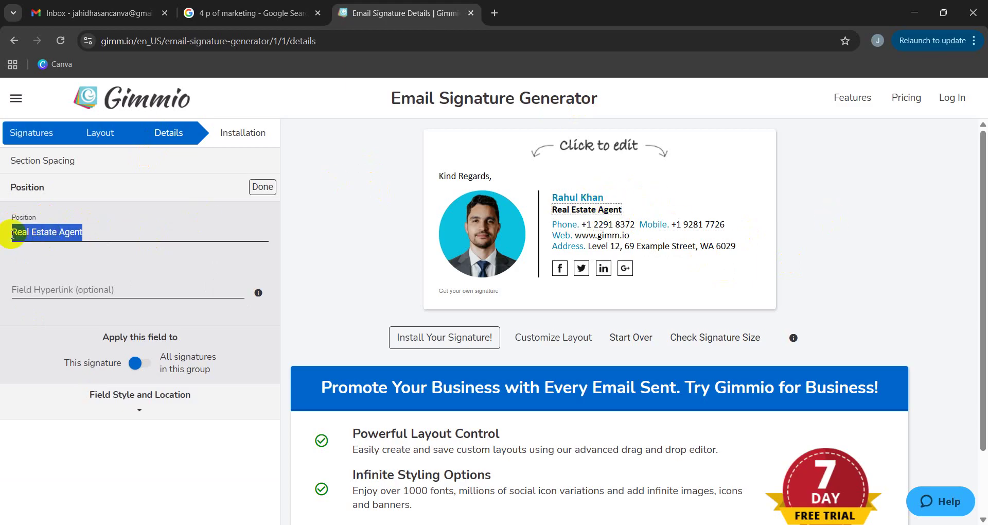
{"action": "type", "text": "Digital Marketer & SEO Exe"}
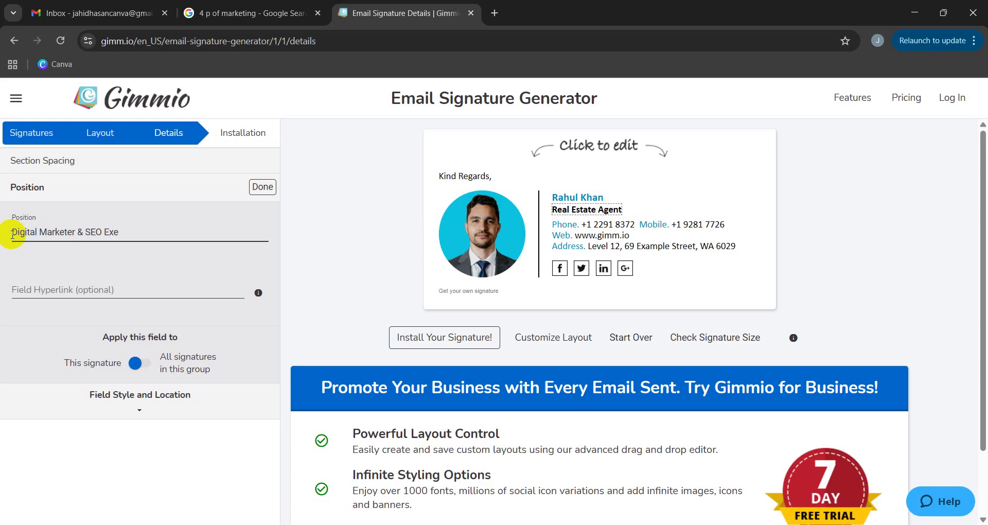
{"action": "key", "text": "F12"}
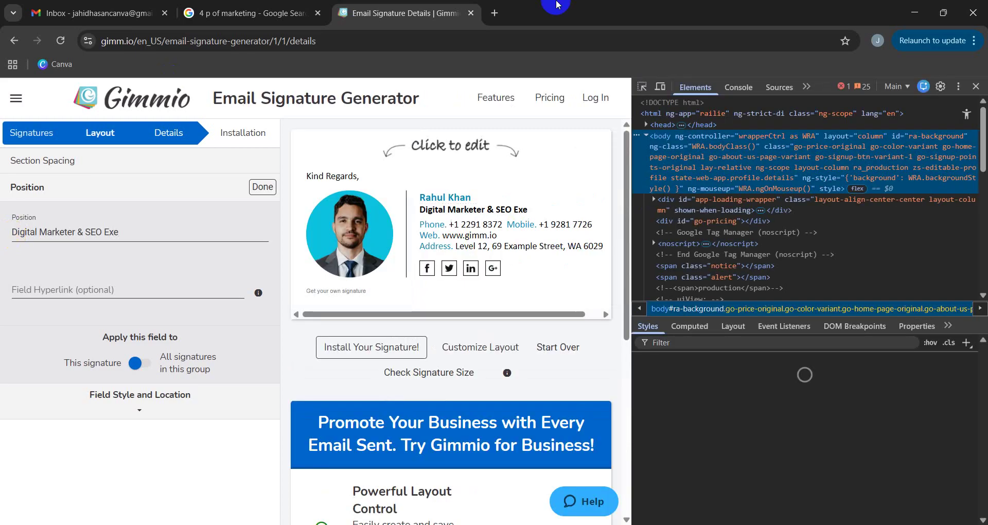
{"action": "key", "text": "F12"}
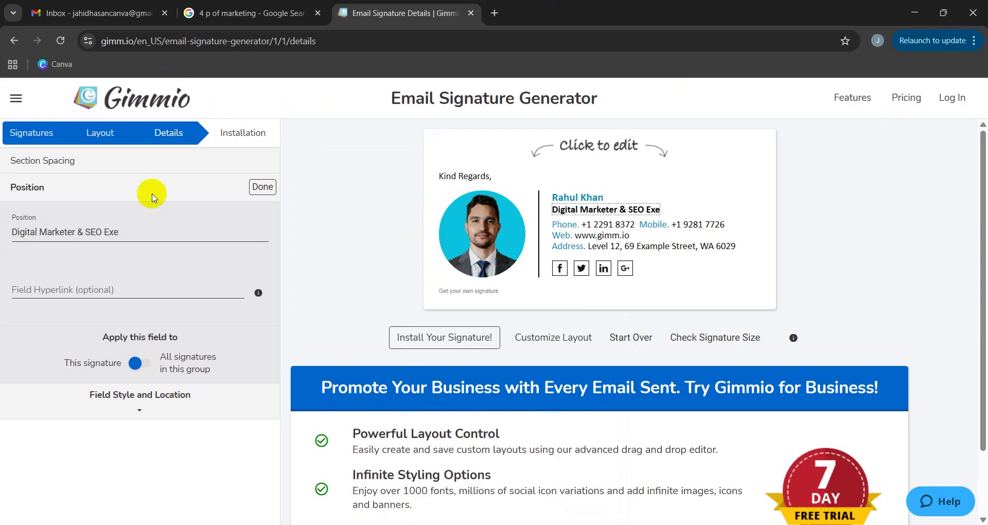
{"action": "triple_click", "coordinate": [122, 230]}
{"action": "left_click", "coordinate": [146, 227]}
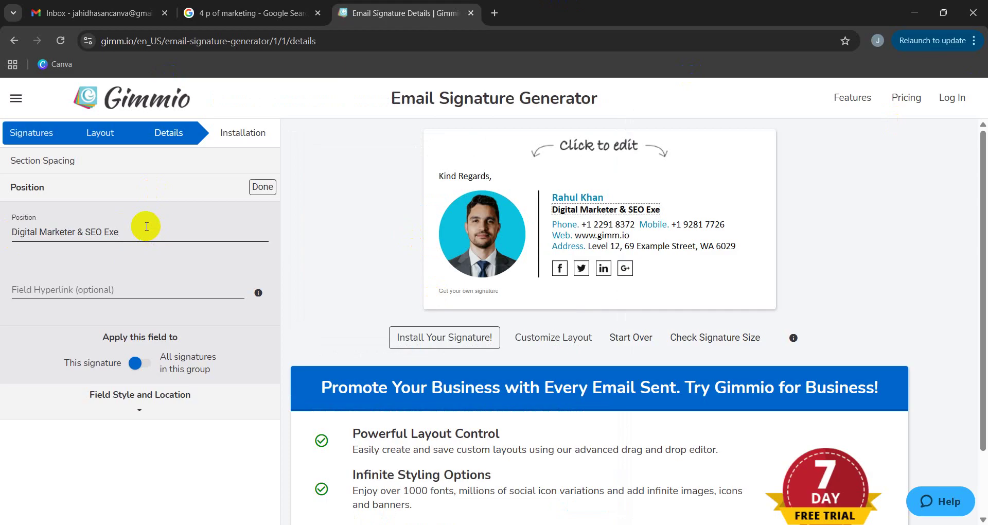
{"action": "type", "text": "pert"}
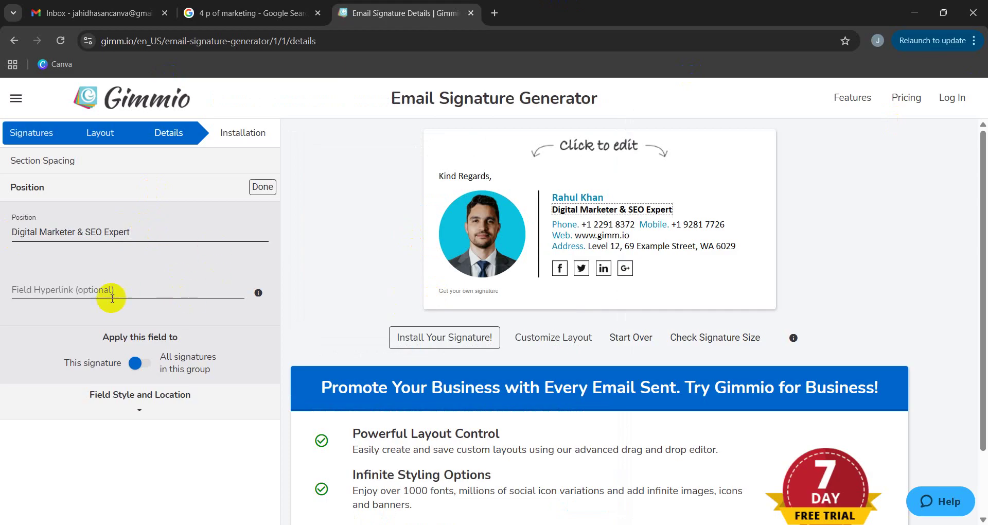
{"action": "left_click", "coordinate": [77, 289]}
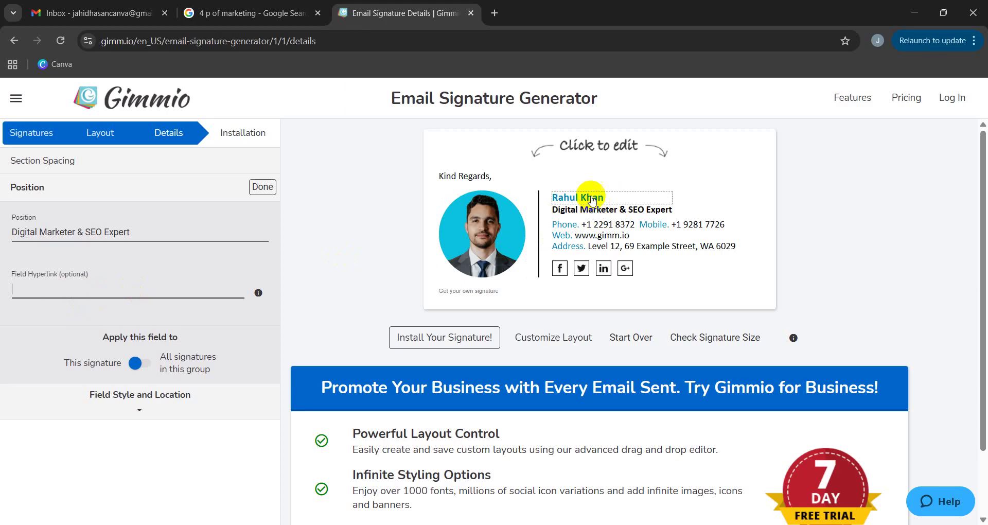
{"action": "left_click", "coordinate": [584, 228]}
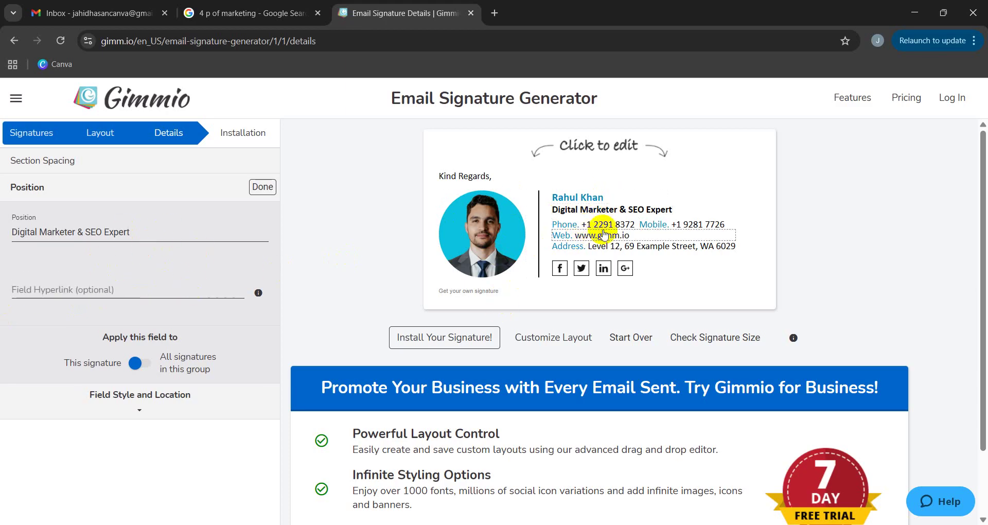
Replace the office phone number with the new number and dismiss the phone-link suggestion.
{"action": "left_click", "coordinate": [598, 226]}
{"action": "triple_click", "coordinate": [95, 232]}
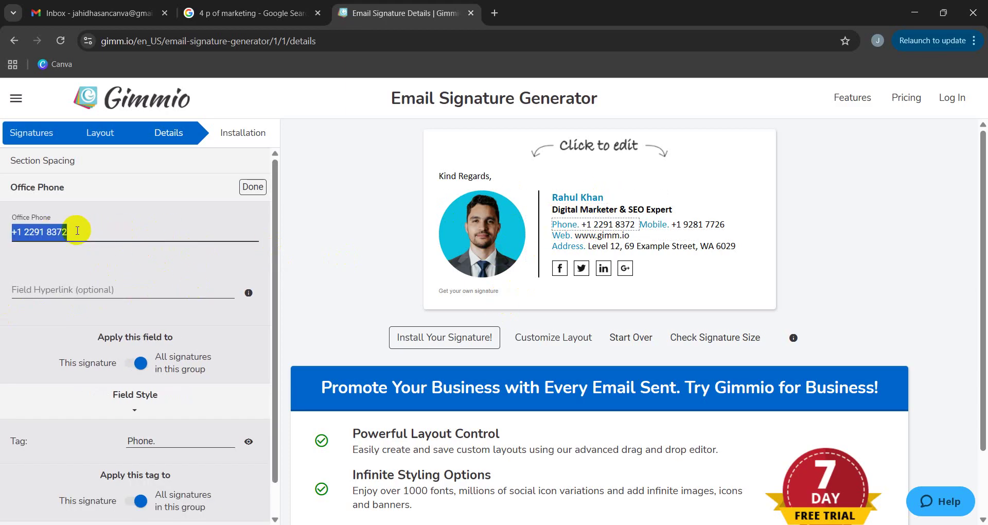
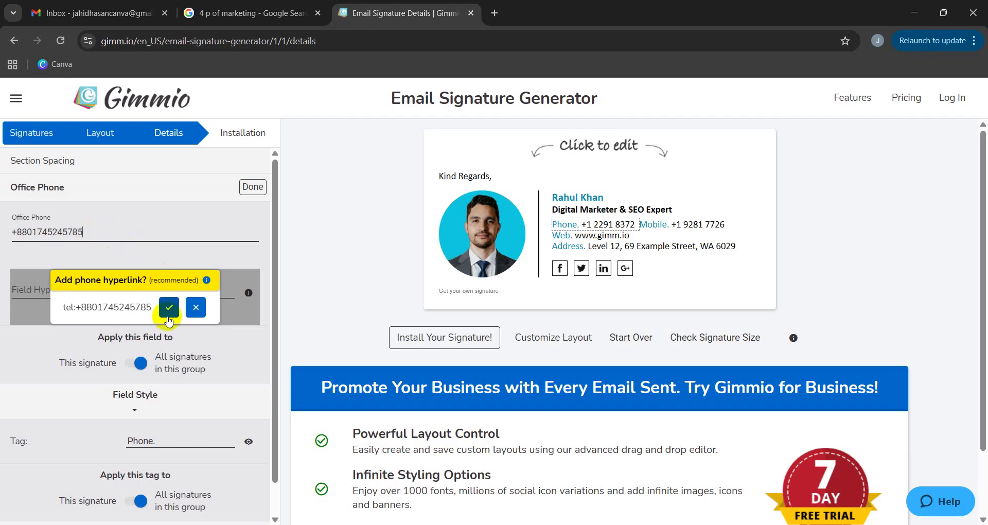
{"action": "left_click", "coordinate": [168, 319]}
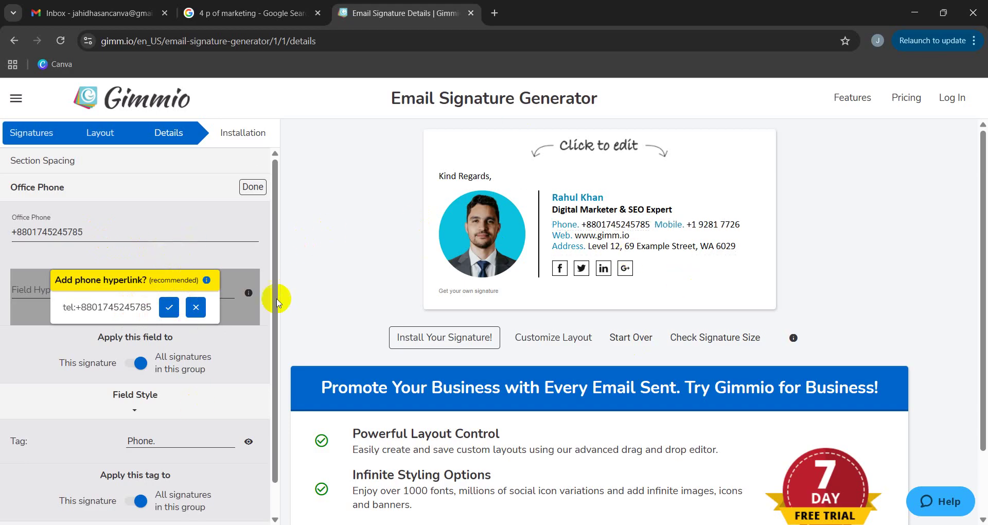
{"action": "left_click", "coordinate": [203, 313]}
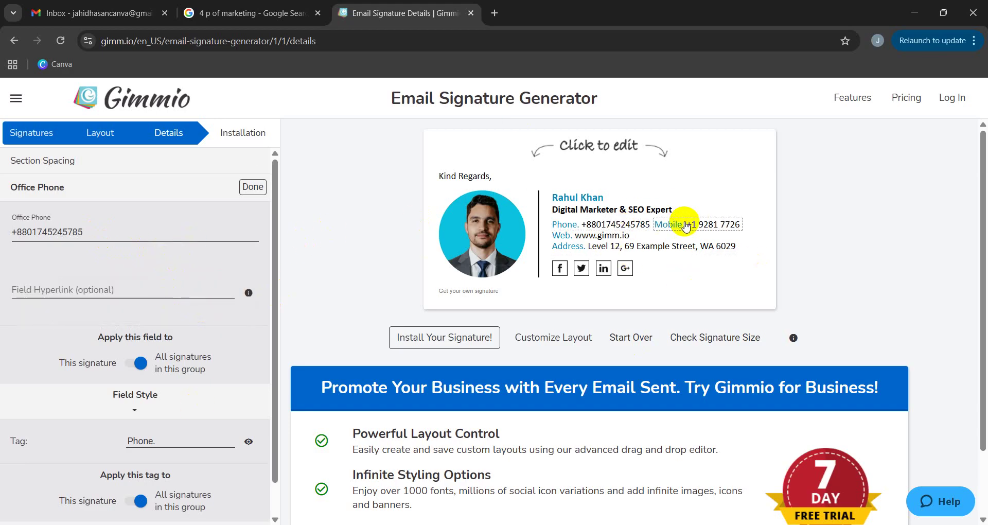
Recheck the office phone entry, leaving its Phone. label unchanged.
{"action": "left_click", "coordinate": [697, 227]}
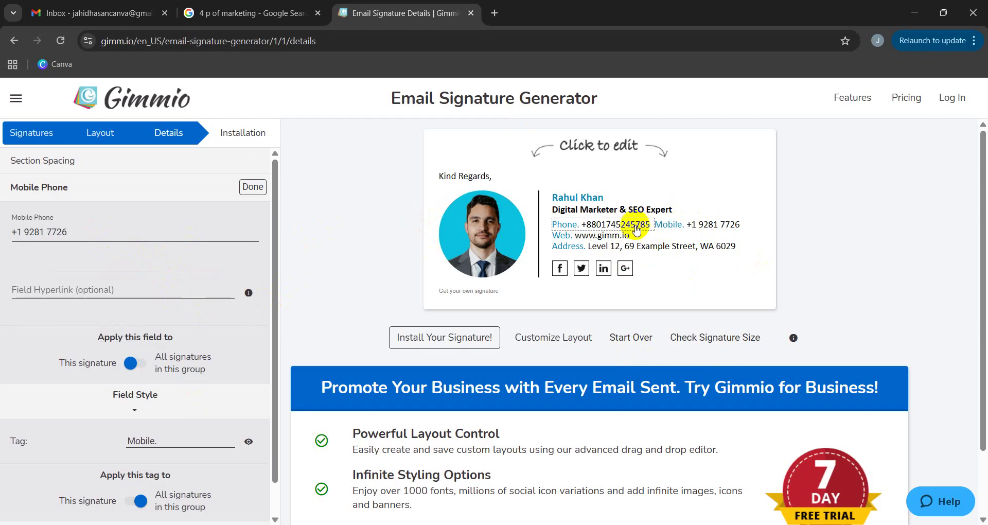
{"action": "left_click", "coordinate": [636, 228]}
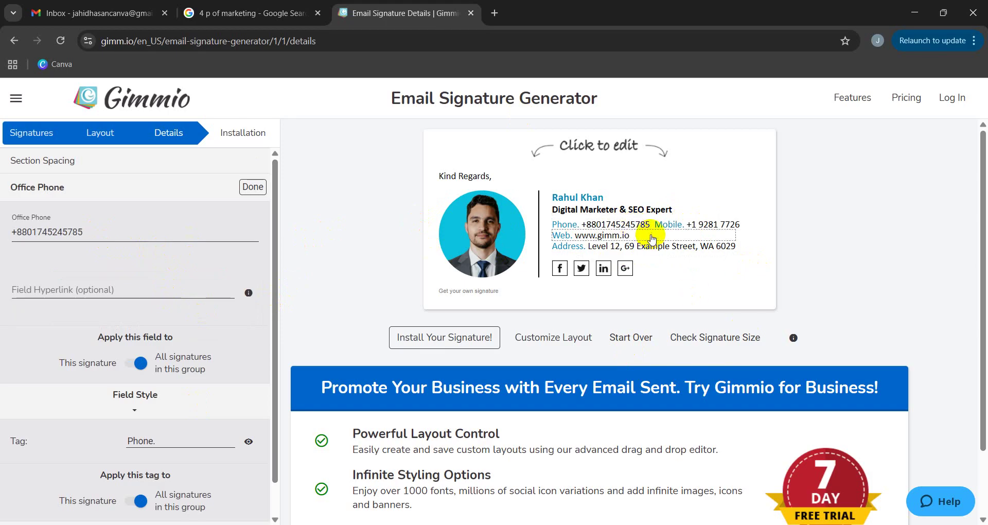
{"action": "triple_click", "coordinate": [85, 233]}
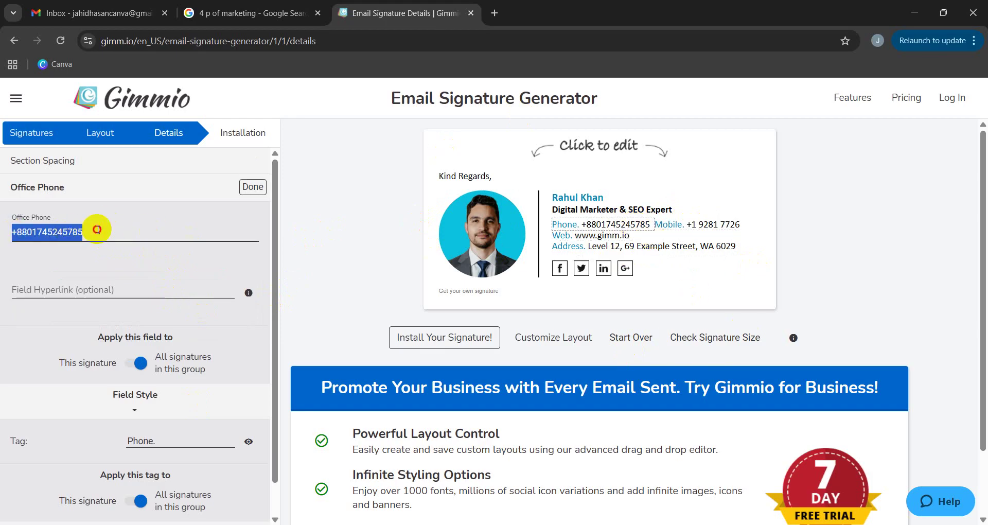
{"action": "left_click", "coordinate": [98, 229]}
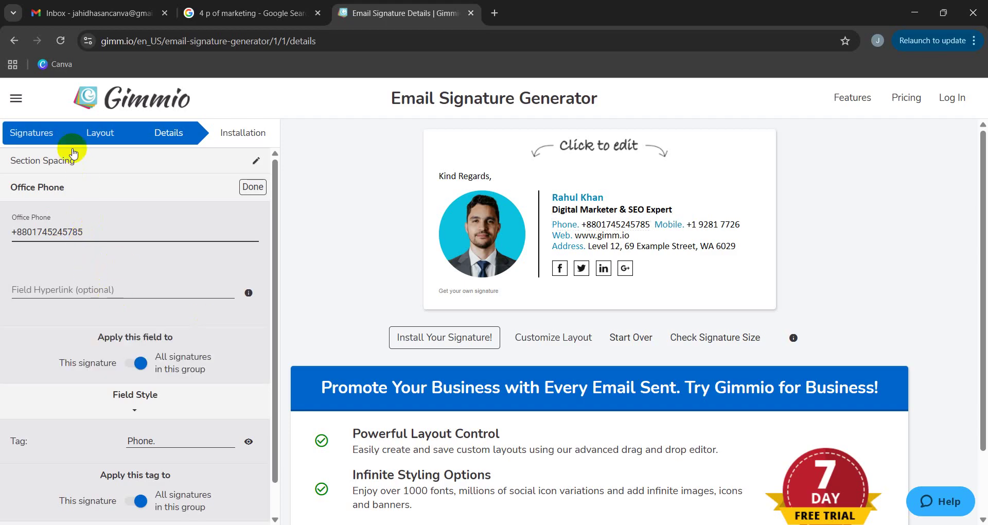
{"action": "scroll", "coordinate": [79, 282], "scroll_direction": "down", "scroll_amount": 1}
{"action": "left_click", "coordinate": [172, 408]}
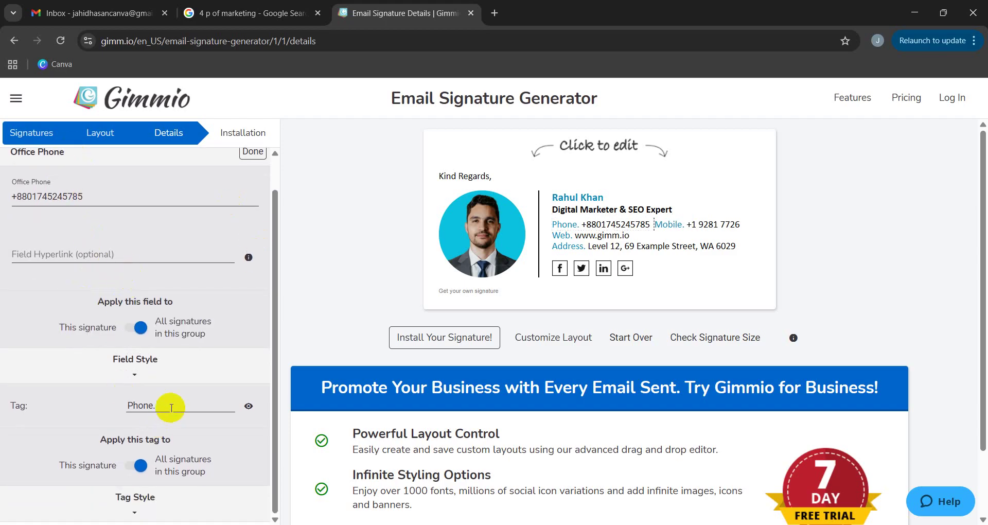
{"action": "left_click_drag", "start_coordinate": [172, 407], "coordinate": [122, 402]}
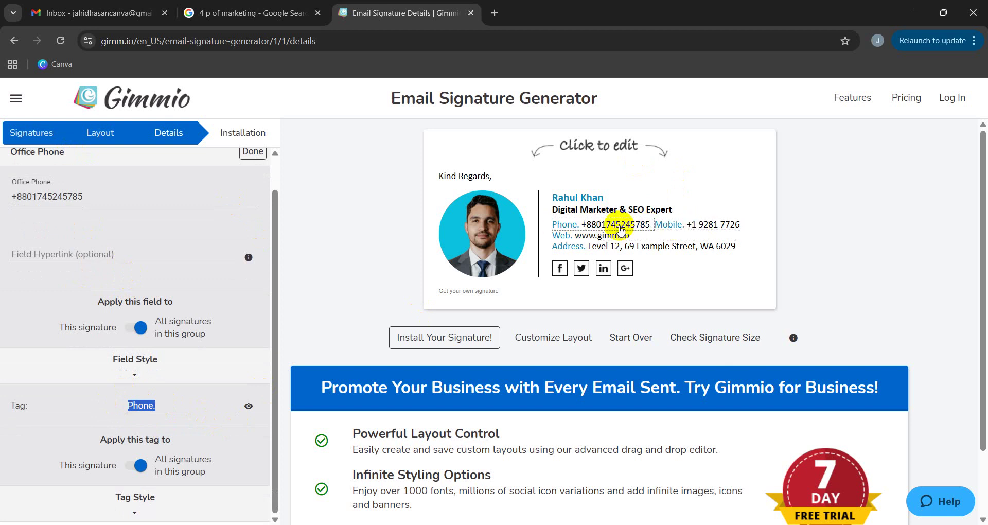
{"action": "left_click", "coordinate": [742, 225]}
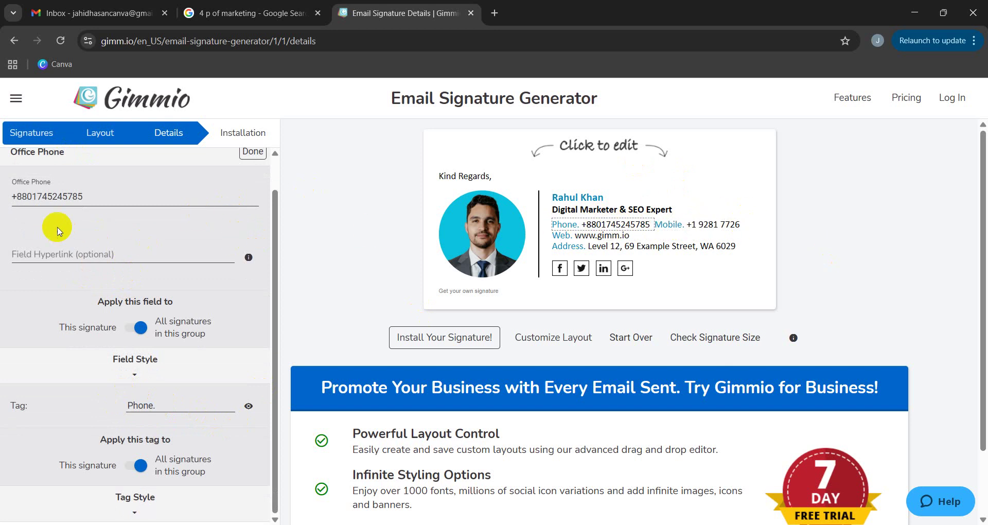
Select the full office phone number text in its field.
{"action": "triple_click", "coordinate": [98, 197]}
{"action": "left_click", "coordinate": [101, 198]}
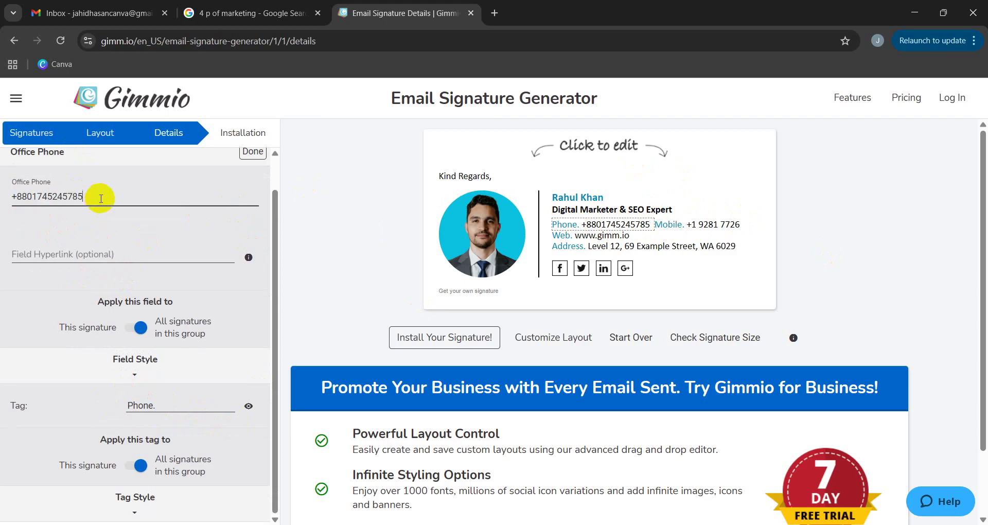
{"action": "triple_click", "coordinate": [100, 197]}
{"action": "left_click", "coordinate": [36, 196]}
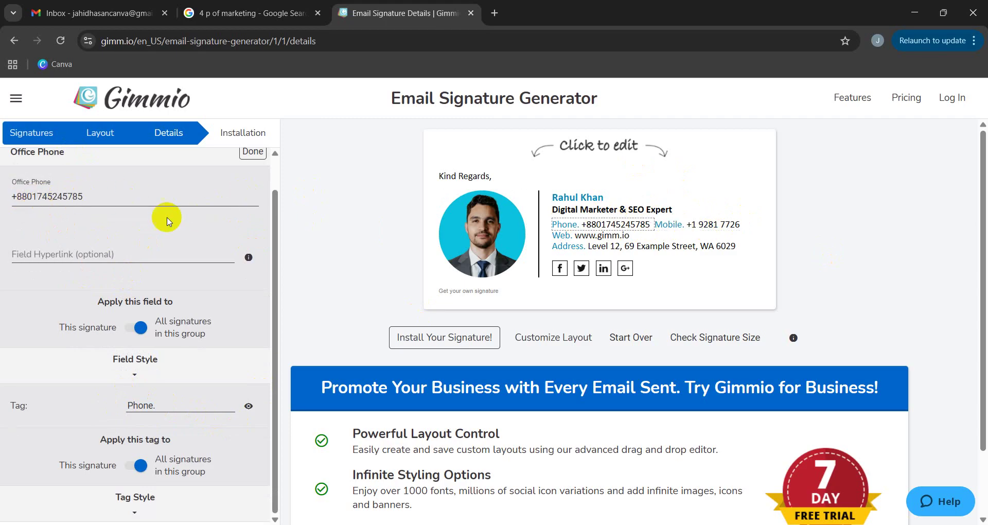
{"action": "left_click", "coordinate": [709, 229]}
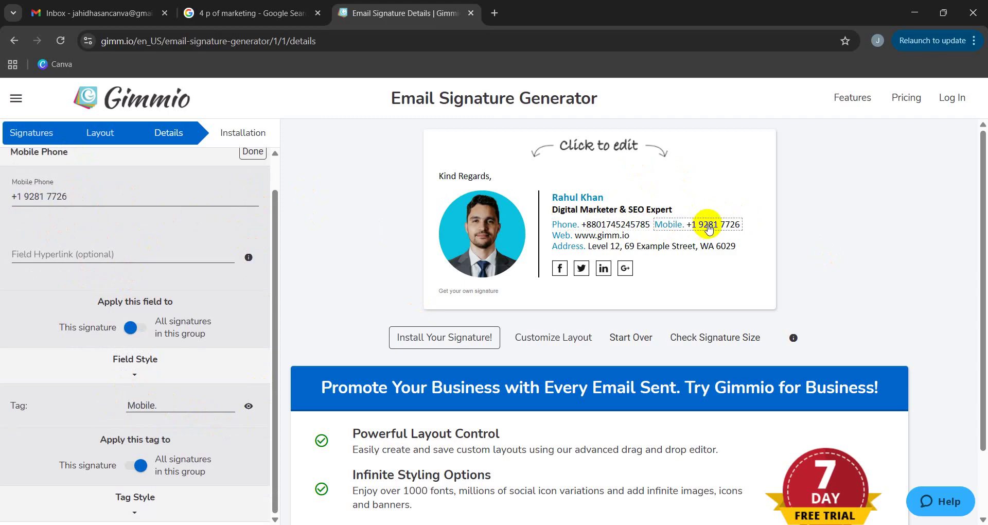
Paste the office phone number into Mobile Phone and accept the tel: link.
{"action": "triple_click", "coordinate": [88, 195]}
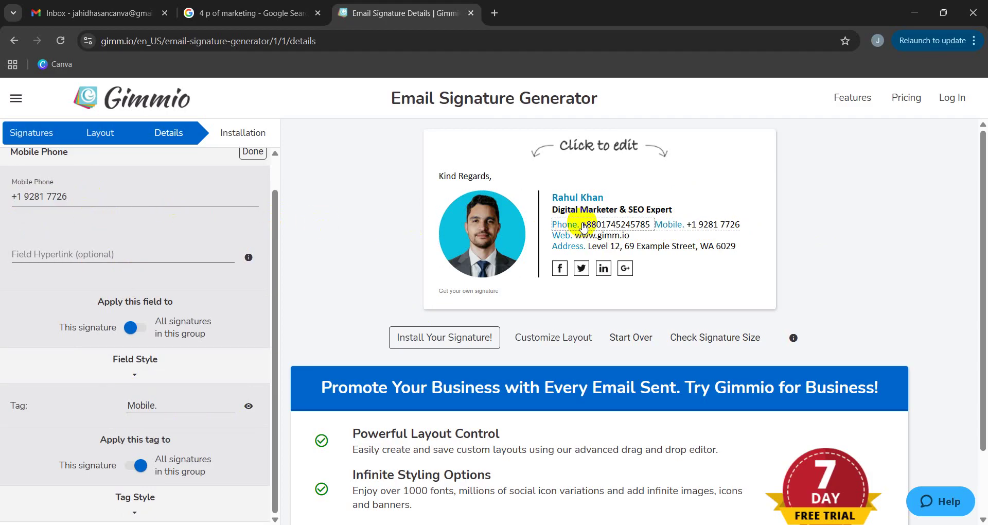
{"action": "triple_click", "coordinate": [44, 194]}
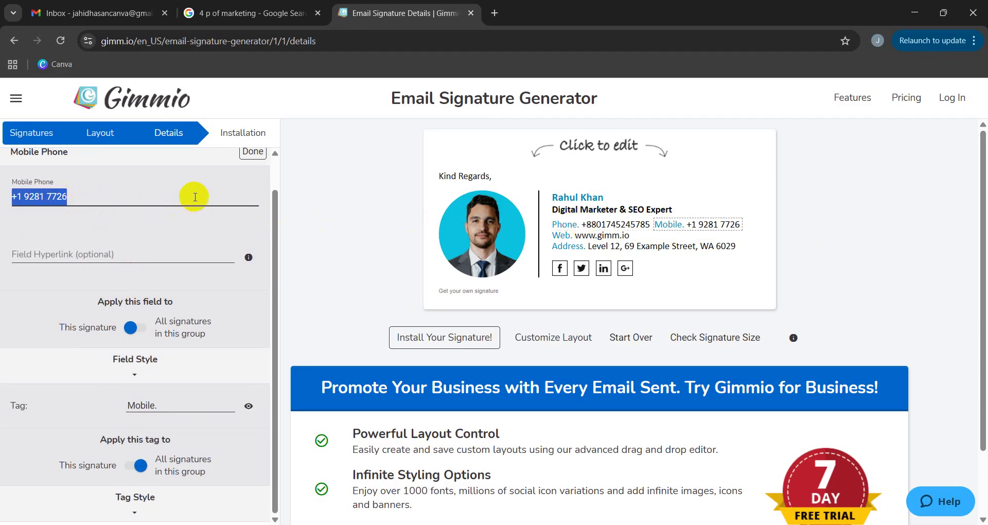
{"action": "left_click", "coordinate": [608, 224]}
{"action": "left_click_drag", "start_coordinate": [85, 196], "coordinate": [2, 191]}
{"action": "key", "text": "ctrl+c"}
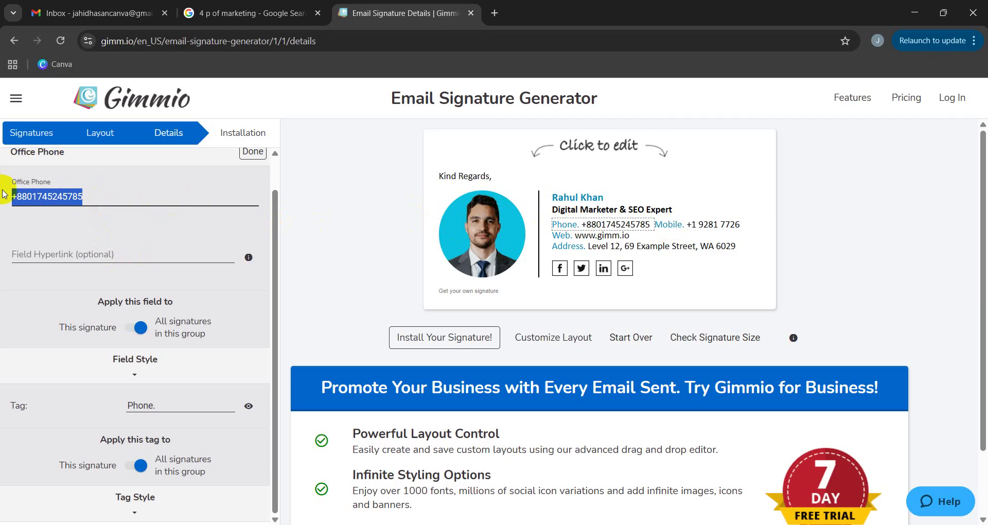
{"action": "left_click", "coordinate": [709, 224]}
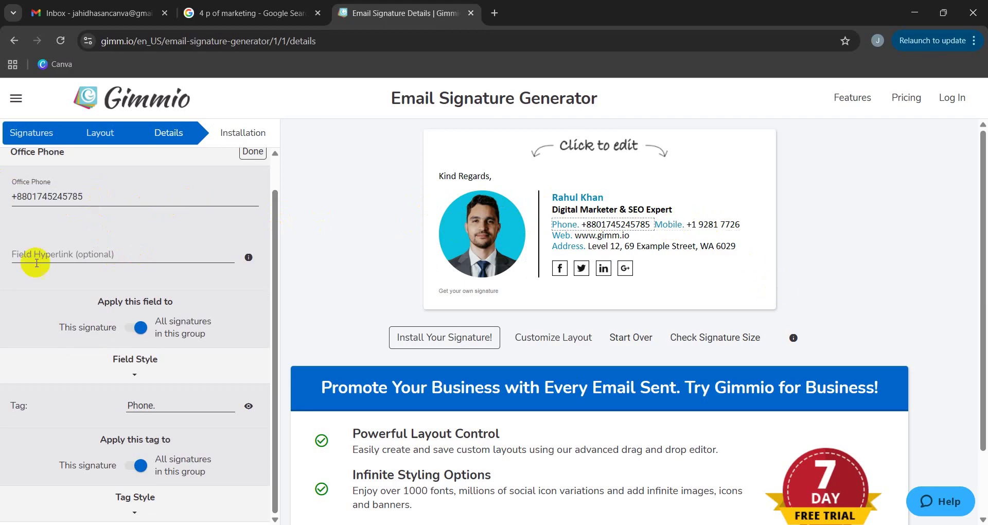
{"action": "left_click", "coordinate": [709, 224]}
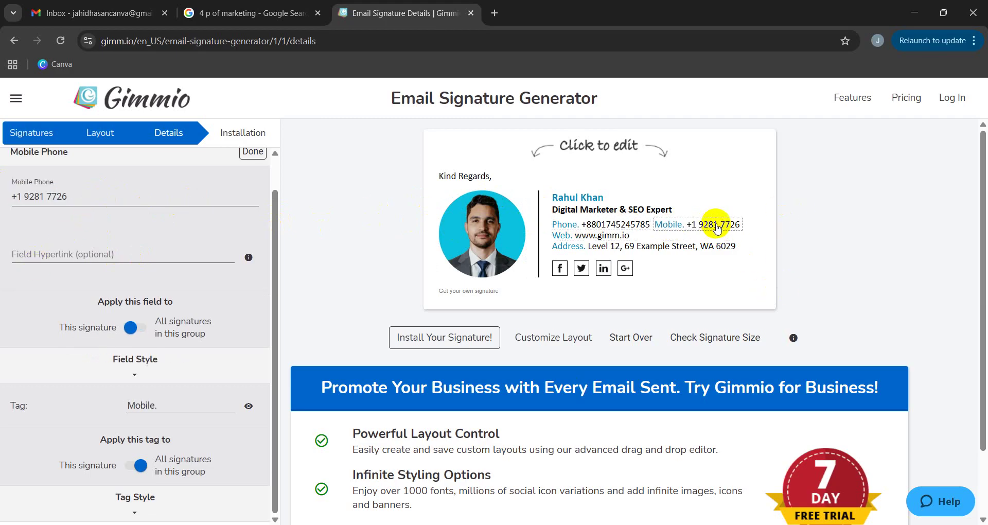
{"action": "left_click_drag", "start_coordinate": [140, 197], "coordinate": [2, 201]}
{"action": "key", "text": "ctrl+v"}
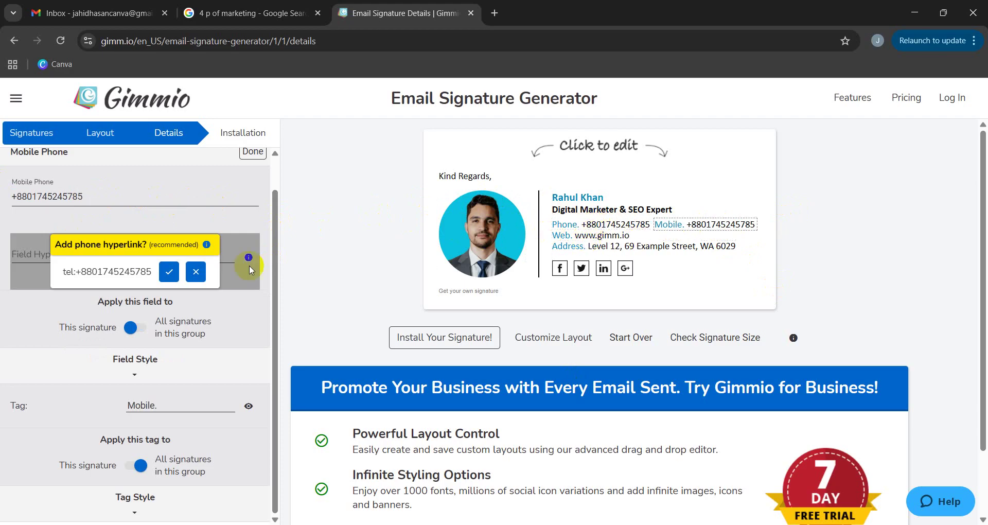
{"action": "left_click", "coordinate": [172, 273]}
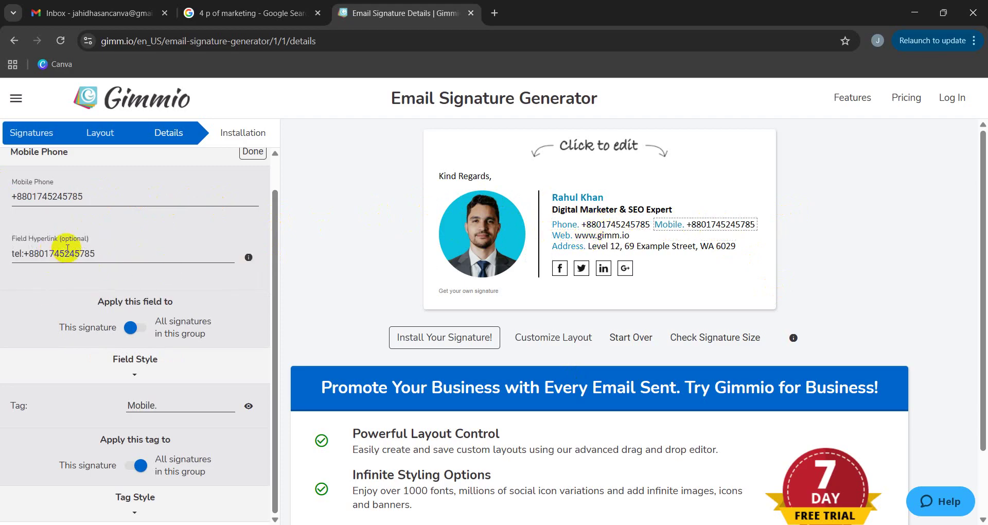
Clear the mobile number's Field Hyperlink so no link remains.
{"action": "left_click_drag", "start_coordinate": [117, 253], "coordinate": [10, 280]}
{"action": "key", "text": "BackSpace"}
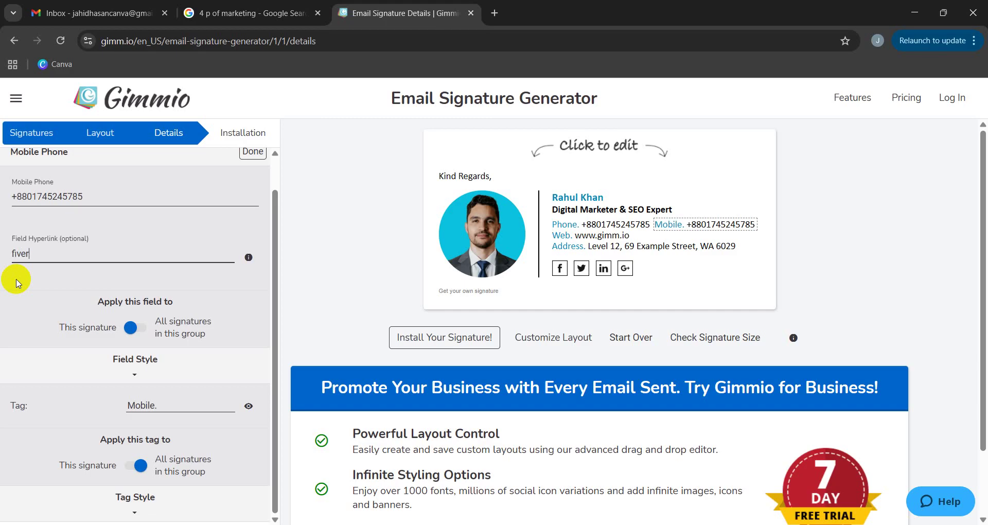
{"action": "type", "text": "com/username"}
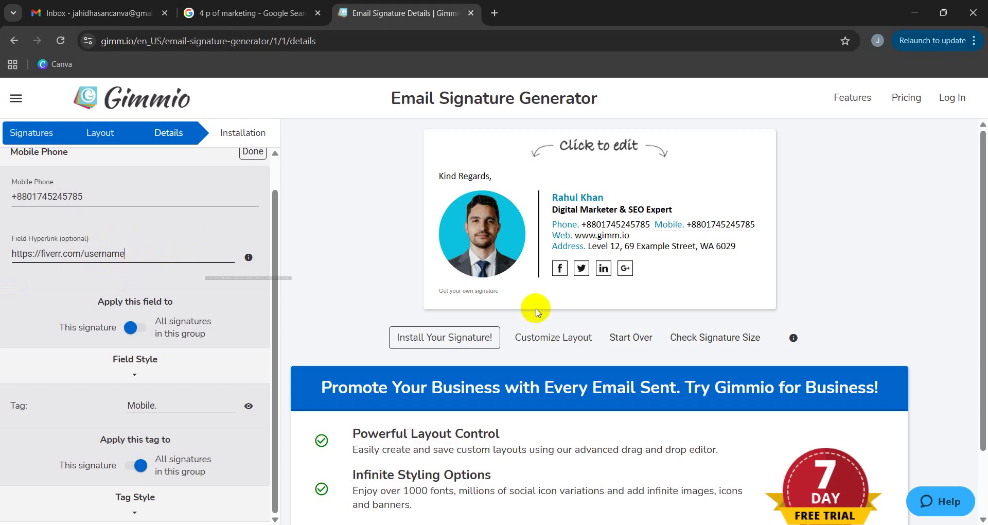
{"action": "left_click", "coordinate": [700, 289]}
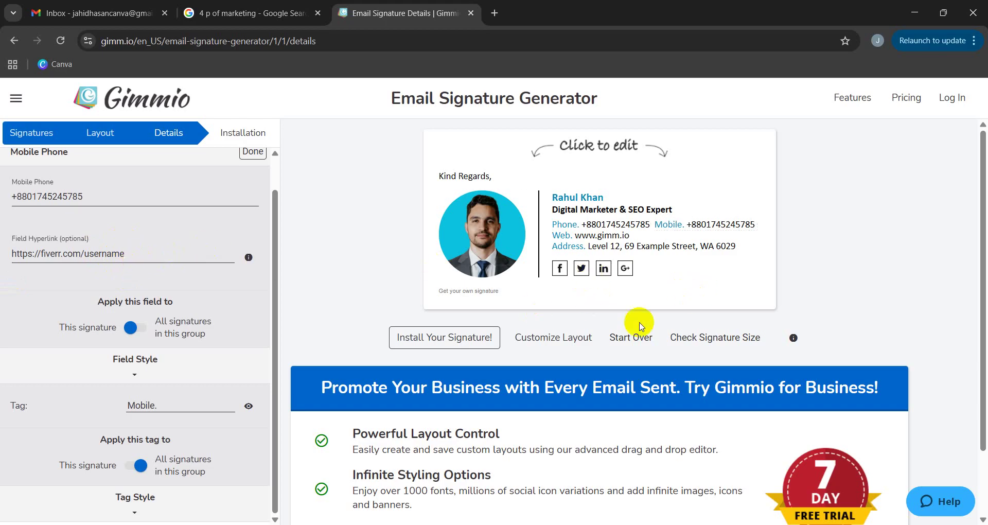
{"action": "left_click", "coordinate": [663, 270]}
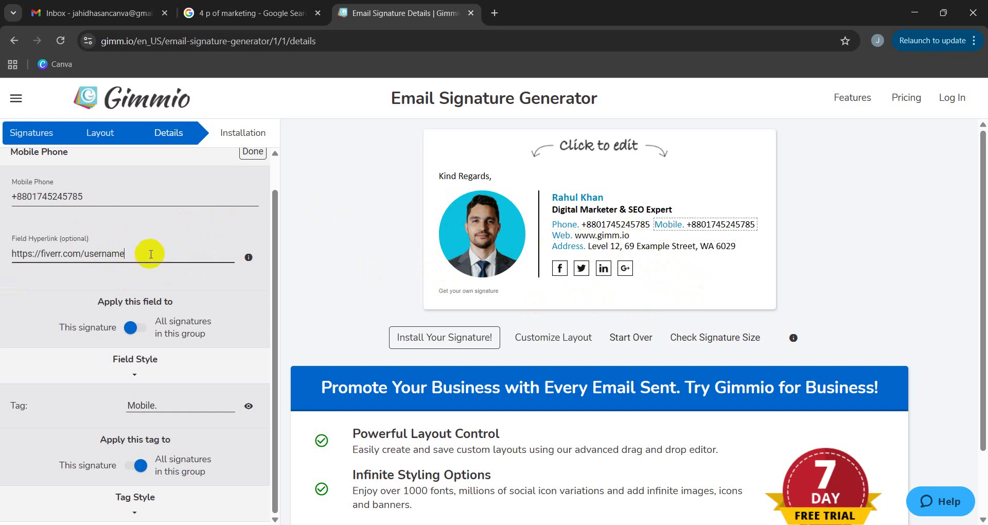
{"action": "left_click_drag", "start_coordinate": [131, 252], "coordinate": [5, 254]}
{"action": "key", "text": "ctrl+c"}
{"action": "key", "text": "BackSpace"}
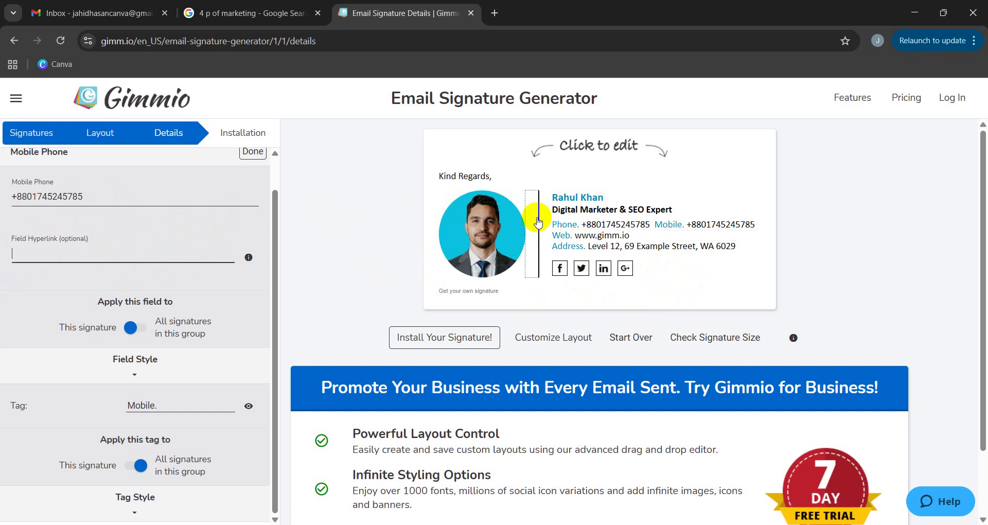
{"action": "left_click", "coordinate": [583, 239]}
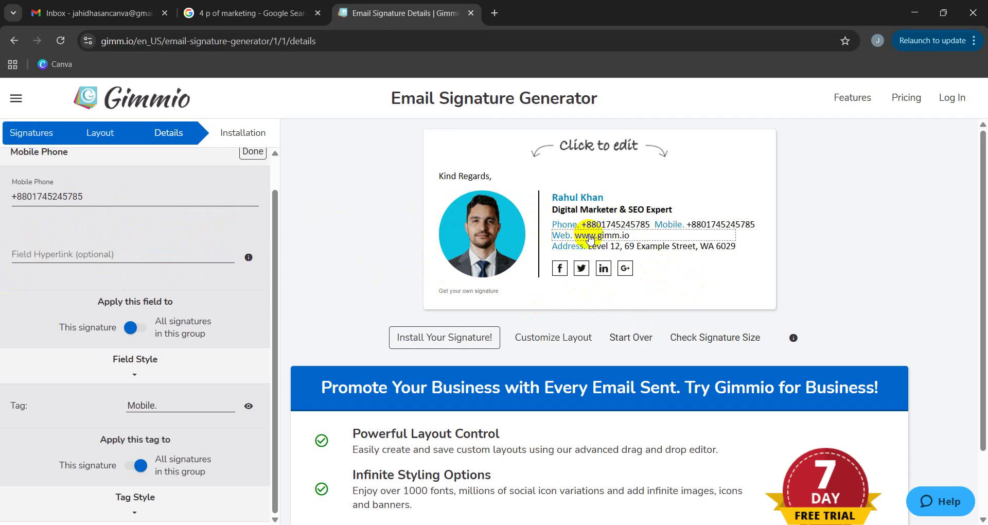
{"action": "left_click", "coordinate": [565, 238]}
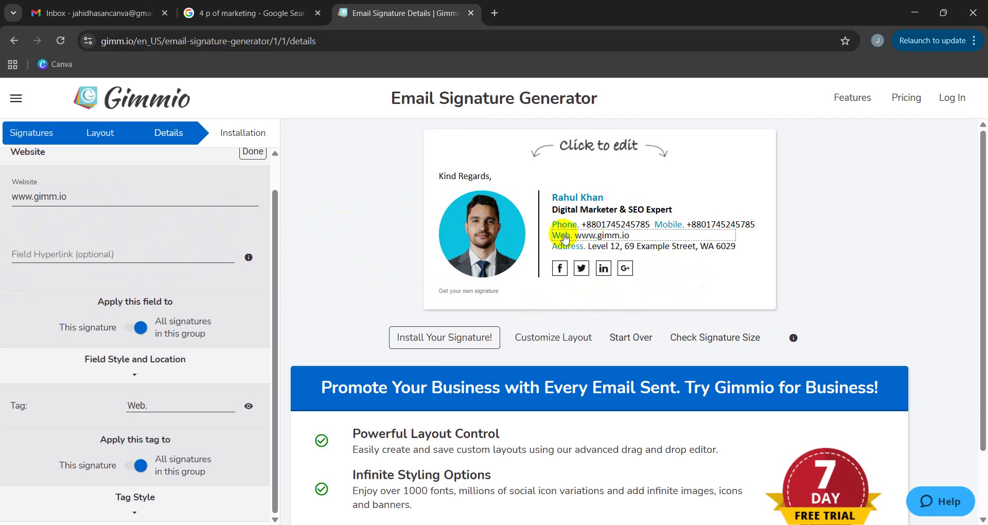
{"action": "left_click", "coordinate": [81, 192]}
{"action": "left_click", "coordinate": [92, 197]}
{"action": "left_click_drag", "start_coordinate": [92, 196], "coordinate": [1, 200]}
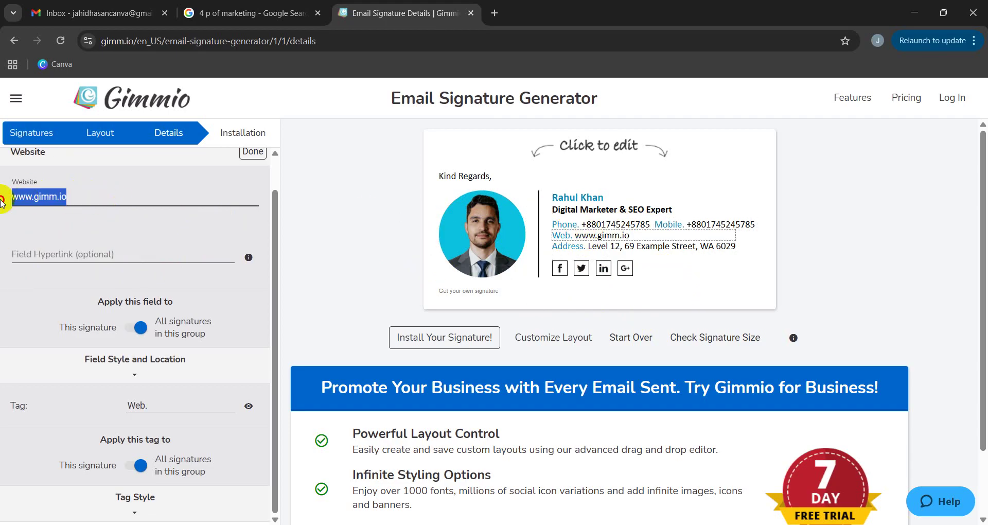
{"action": "key", "text": "ctrl+v"}
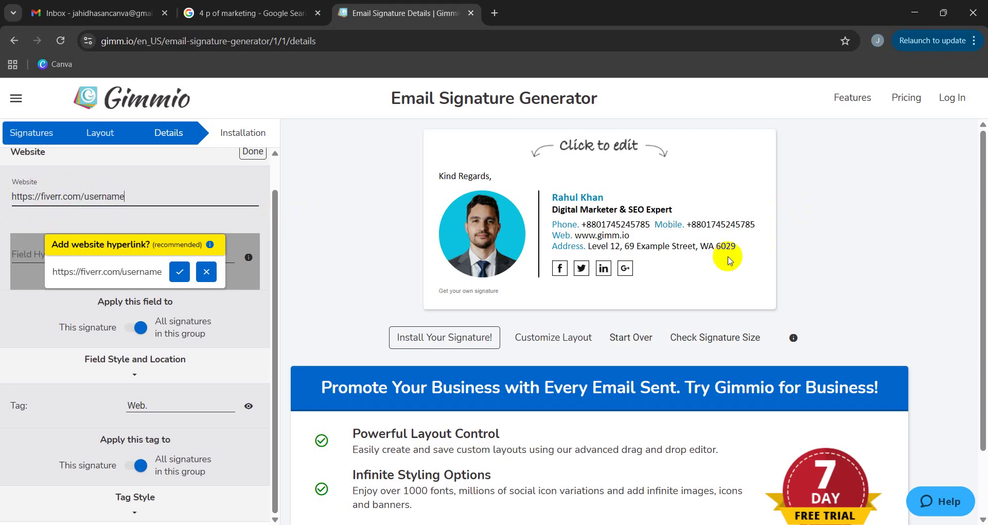
Type the user's own address over the example Office Address.
{"action": "left_click", "coordinate": [630, 248]}
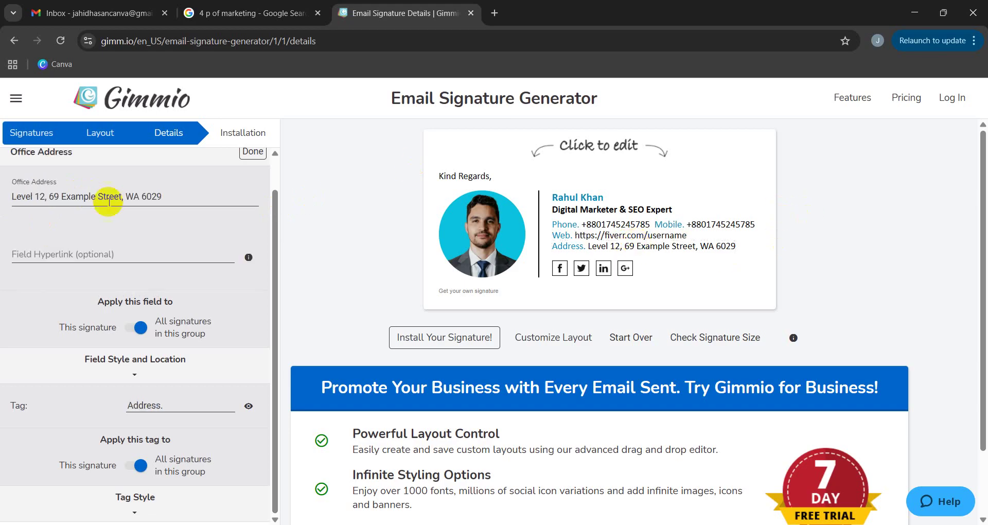
{"action": "left_click_drag", "start_coordinate": [177, 192], "coordinate": [2, 218]}
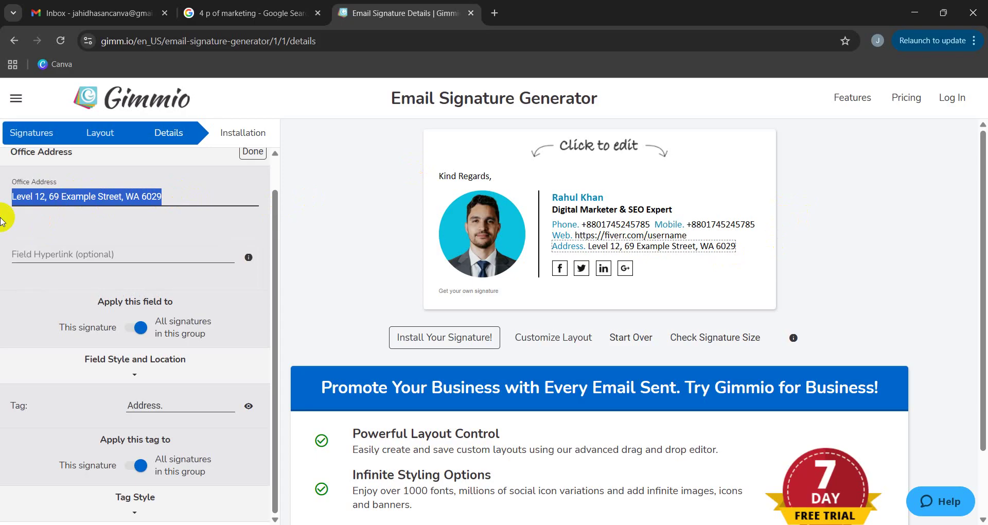
{"action": "type", "text": "R"}
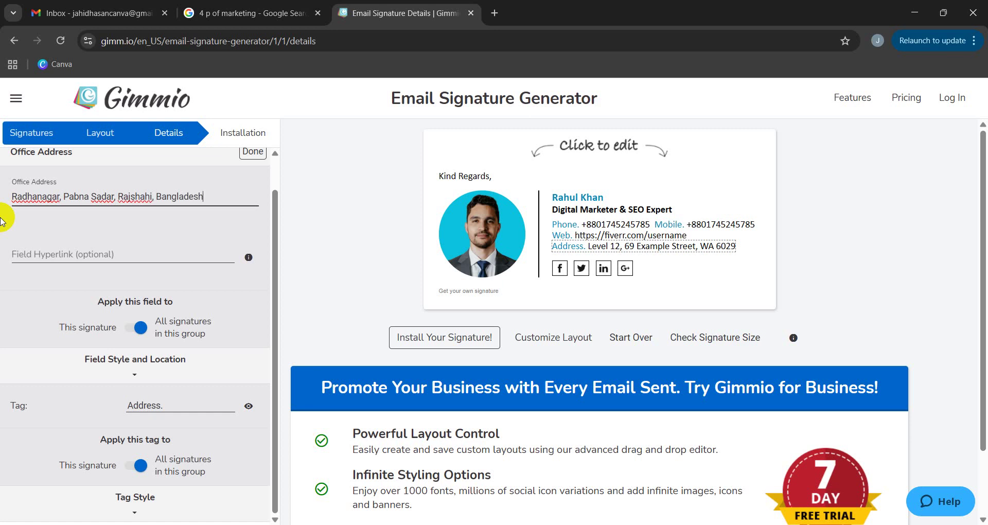
{"action": "left_click", "coordinate": [665, 291]}
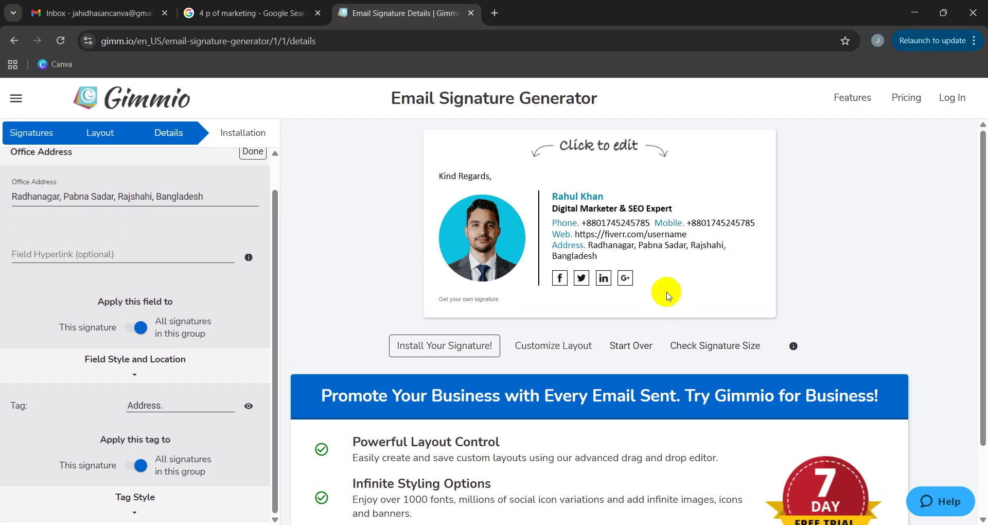
Delete the leading place name from the new address.
{"action": "triple_click", "coordinate": [107, 199]}
{"action": "left_click", "coordinate": [71, 200]}
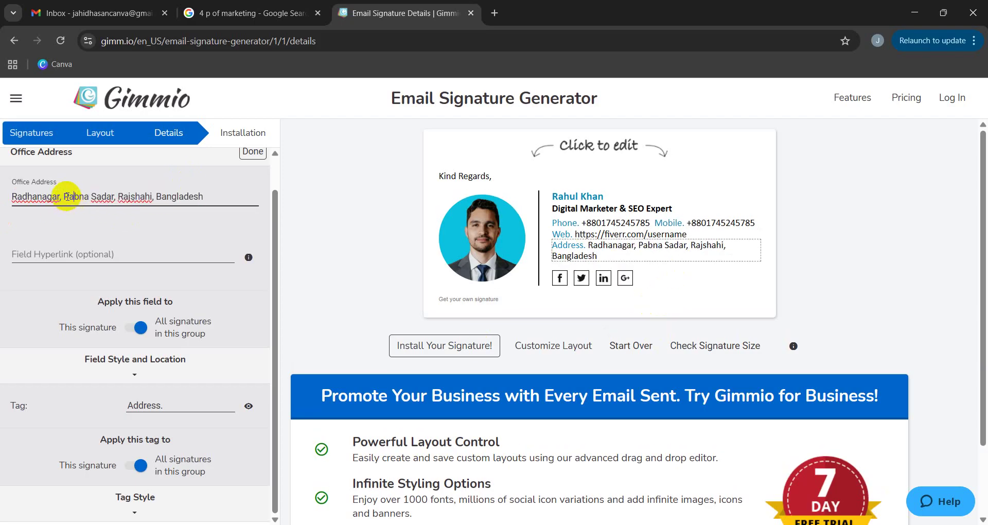
{"action": "left_click_drag", "start_coordinate": [63, 197], "coordinate": [11, 197]}
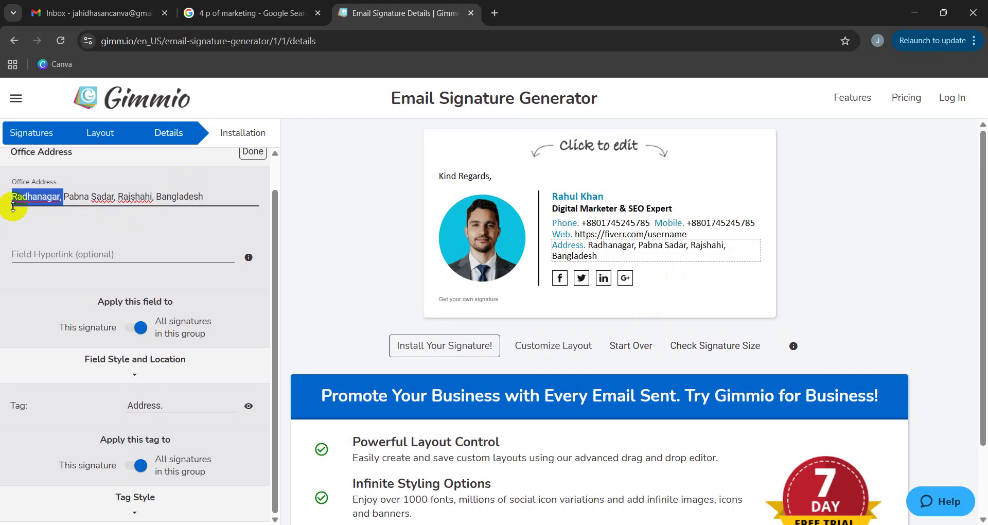
{"action": "key", "text": "BackSpace"}
{"action": "left_click", "coordinate": [734, 281]}
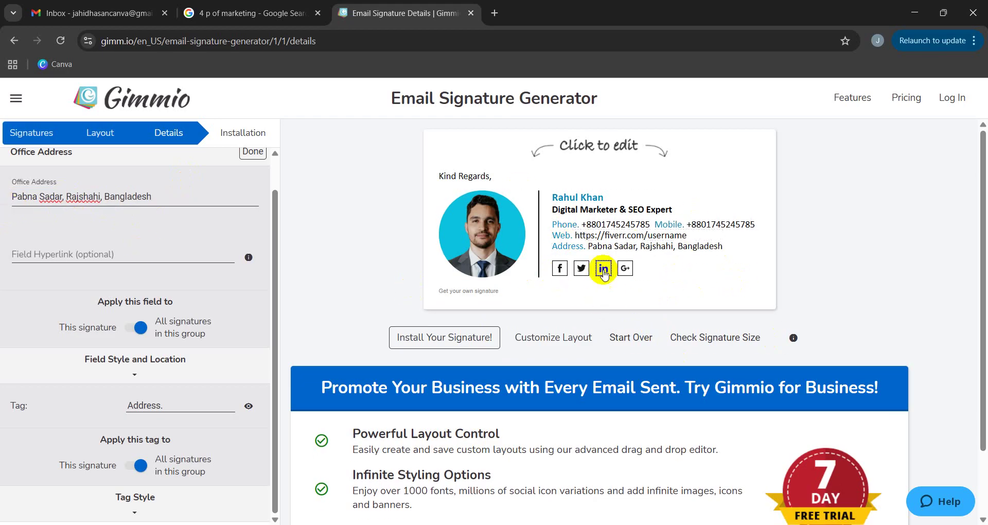
{"action": "left_click", "coordinate": [560, 268]}
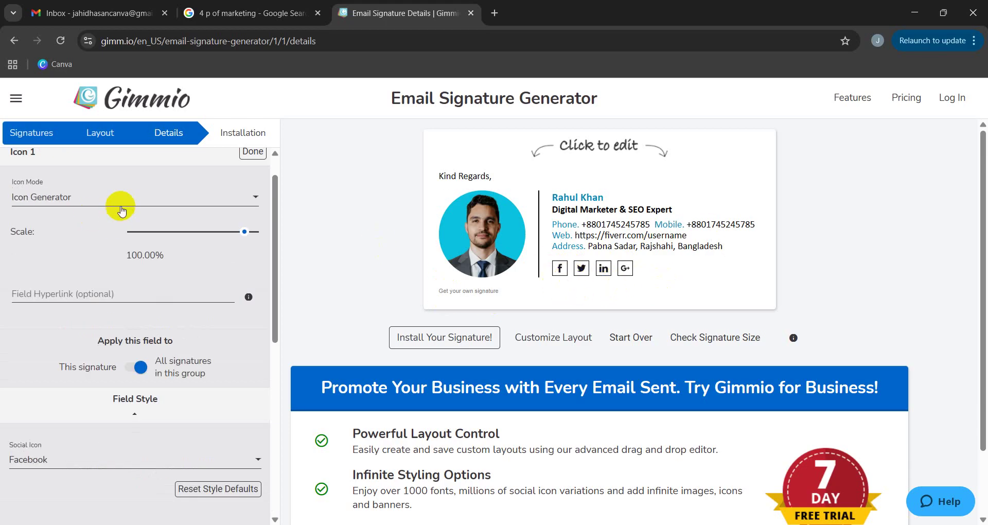
Set the Facebook icon's Icon Mode to Upload Social Icon and choose an image.
{"action": "left_click", "coordinate": [77, 200]}
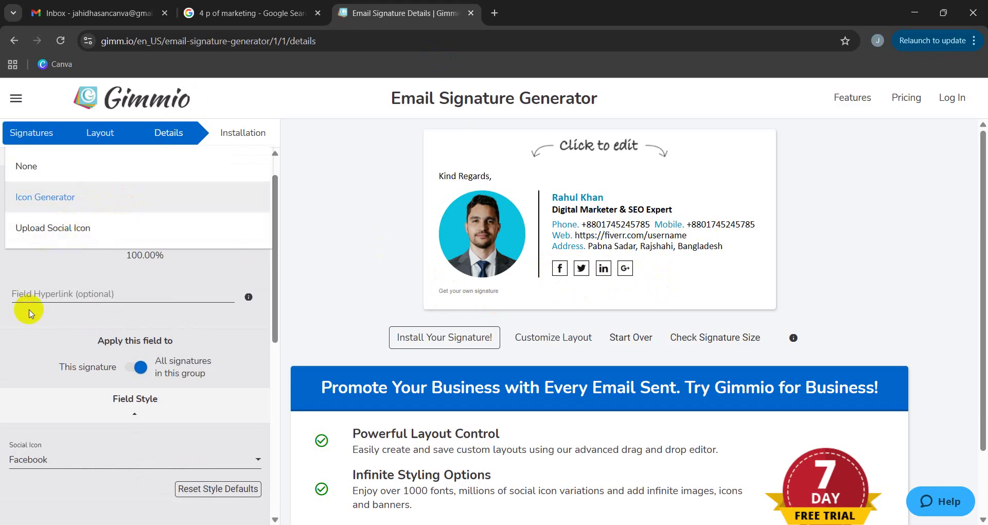
{"action": "left_click", "coordinate": [67, 236]}
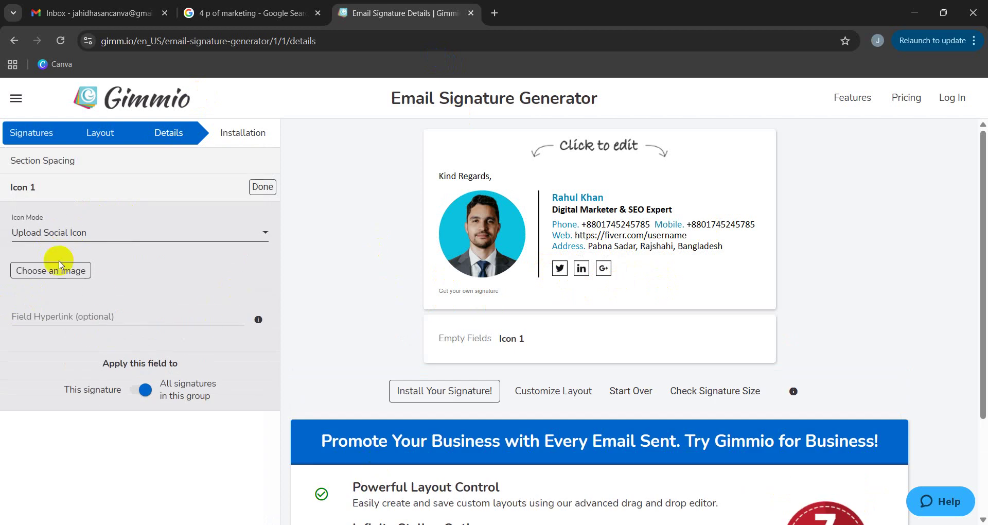
{"action": "left_click", "coordinate": [59, 269]}
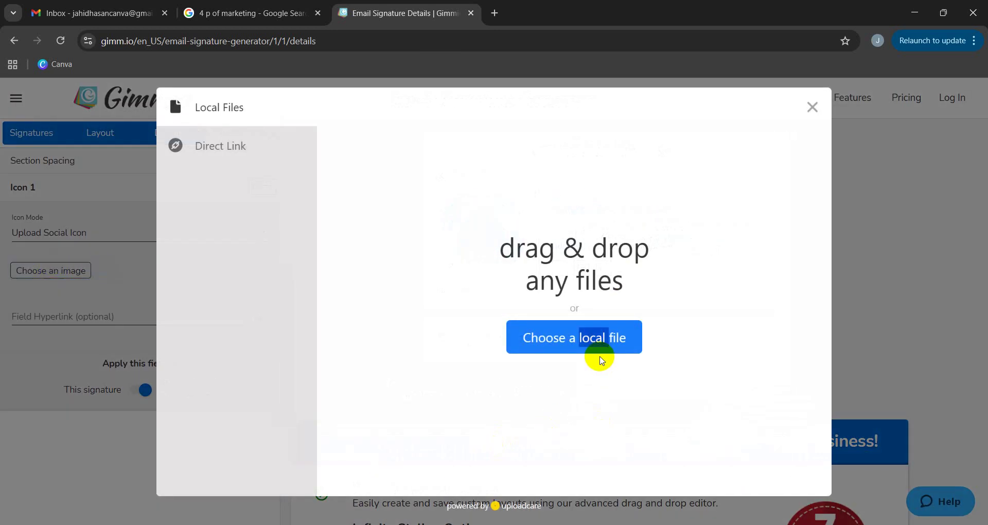
Upload the portrait photo from Downloads as Icon 1 and accept the crop.
{"action": "left_click", "coordinate": [607, 341]}
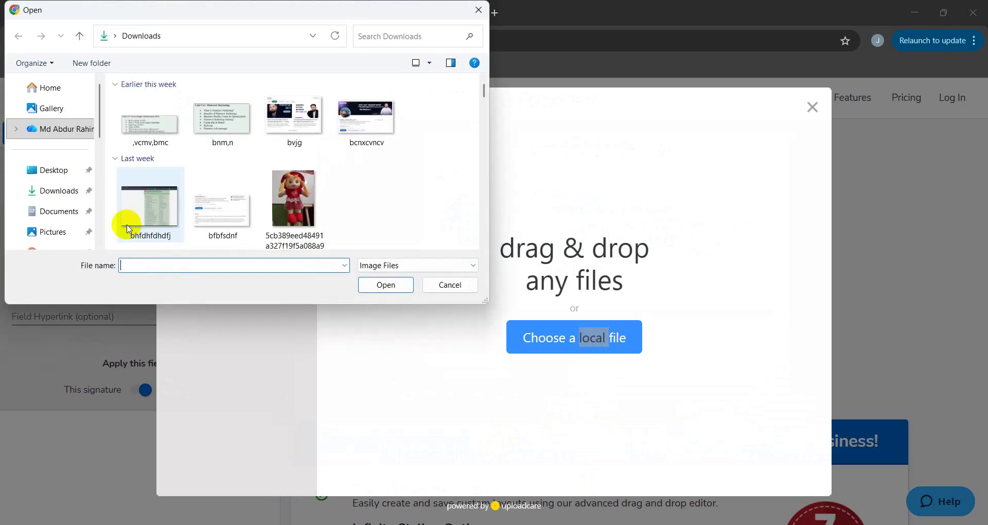
{"action": "scroll", "coordinate": [319, 193], "scroll_direction": "down", "scroll_amount": 5}
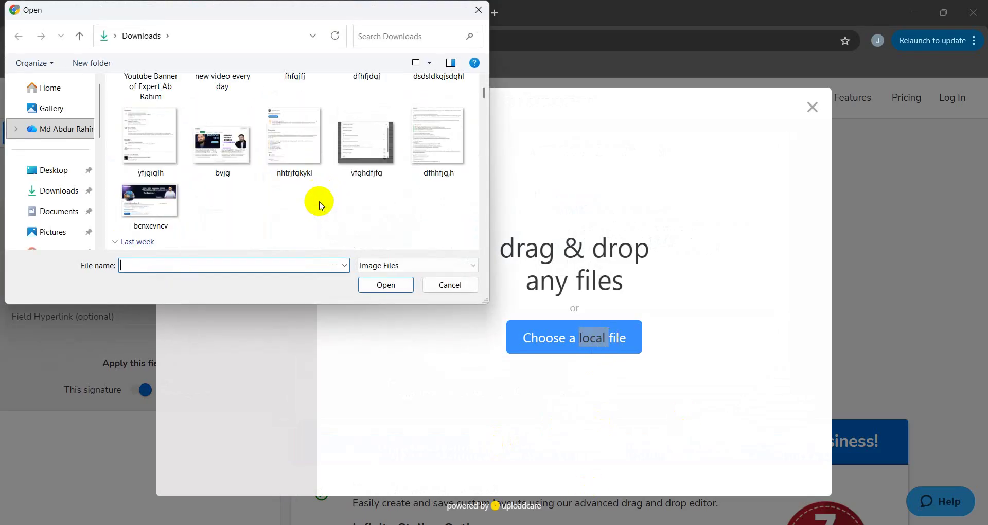
{"action": "scroll", "coordinate": [220, 194], "scroll_direction": "up", "scroll_amount": 3}
{"action": "scroll", "coordinate": [214, 199], "scroll_direction": "down", "scroll_amount": 3}
{"action": "scroll", "coordinate": [242, 209], "scroll_direction": "up", "scroll_amount": 5}
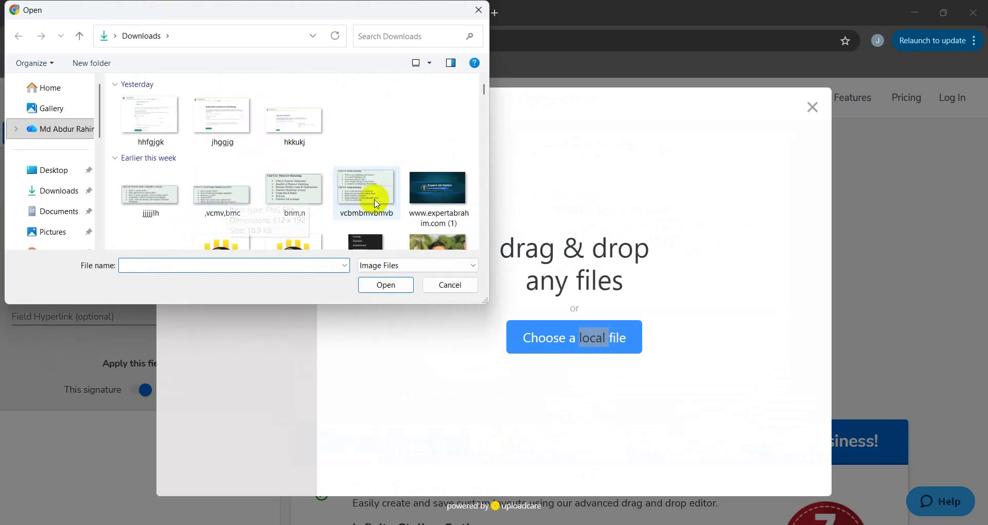
{"action": "scroll", "coordinate": [335, 206], "scroll_direction": "down", "scroll_amount": 5}
{"action": "left_click", "coordinate": [244, 121]}
{"action": "left_click", "coordinate": [295, 114]}
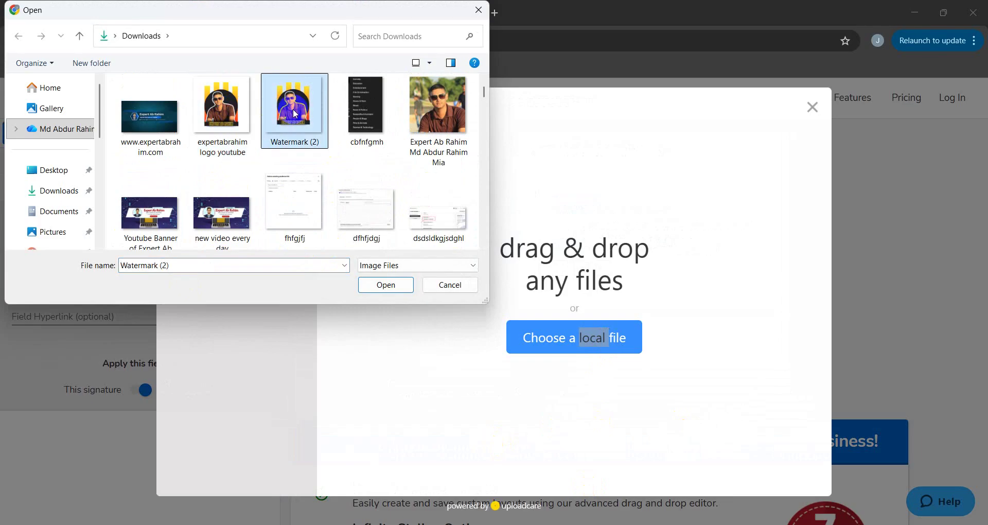
{"action": "left_click", "coordinate": [448, 149]}
{"action": "left_click", "coordinate": [396, 289]}
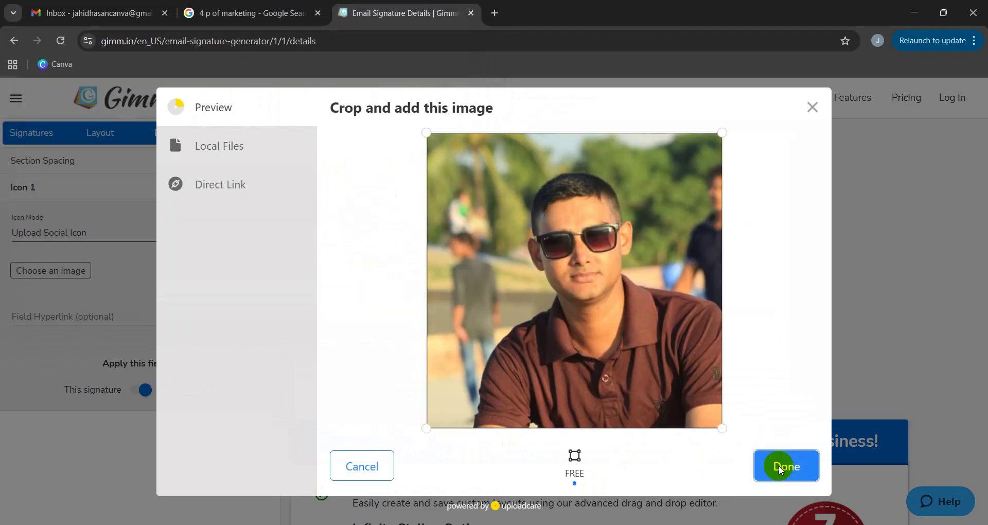
{"action": "left_click", "coordinate": [780, 470]}
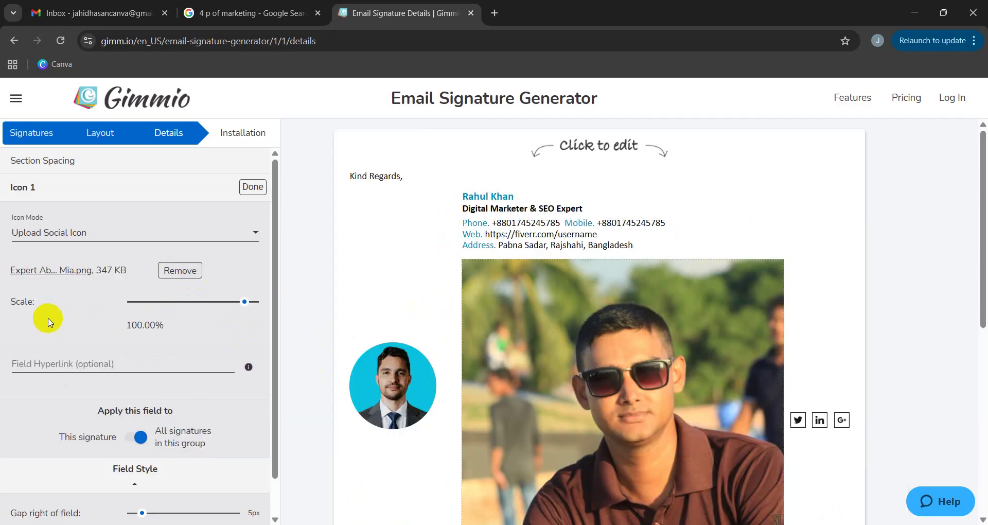
Remove the uploaded photo from Icon 1 and switch it back to Icon Generator mode.
{"action": "mouse_move", "coordinate": [233, 305]}
{"action": "left_mouse_down"}
{"action": "mouse_move", "coordinate": [136, 312]}
{"action": "mouse_move", "coordinate": [156, 306]}
{"action": "left_mouse_up"}
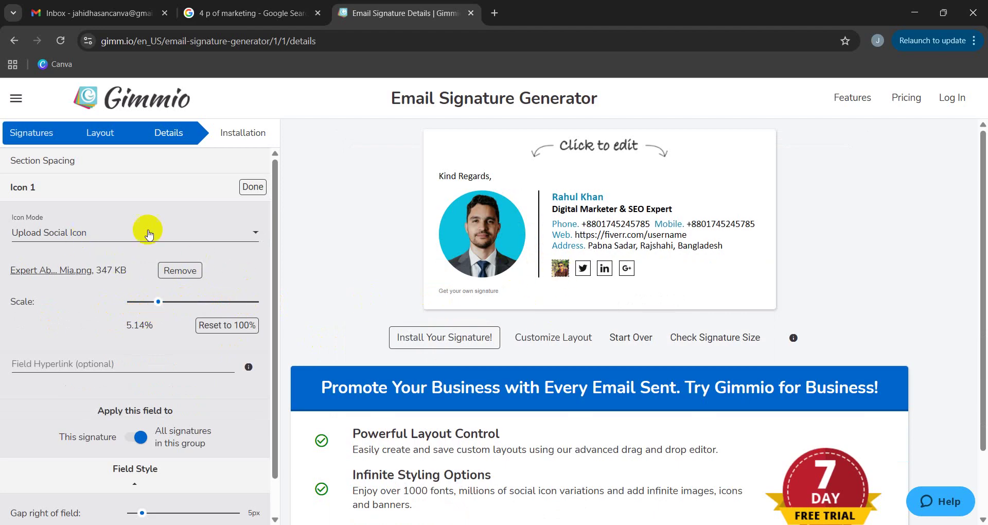
{"action": "left_click", "coordinate": [181, 271]}
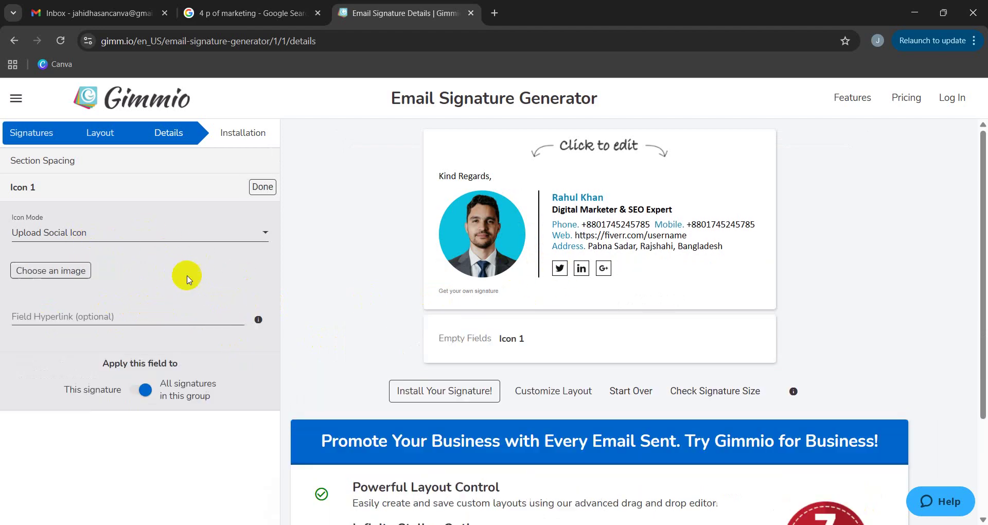
{"action": "left_click", "coordinate": [196, 238]}
{"action": "left_click", "coordinate": [60, 201]}
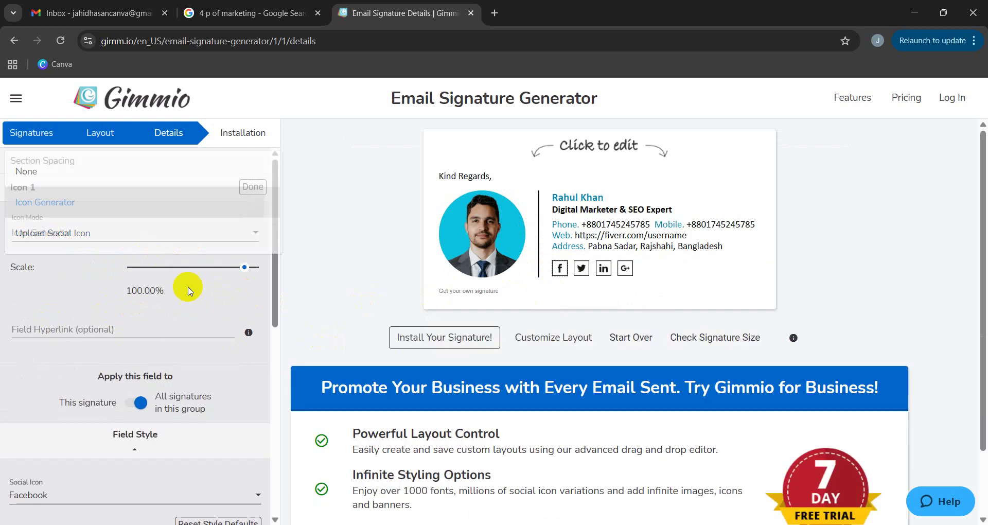
Inspect the LinkedIn and neighbouring social icons' settings.
{"action": "scroll", "coordinate": [154, 330], "scroll_direction": "down", "scroll_amount": 1}
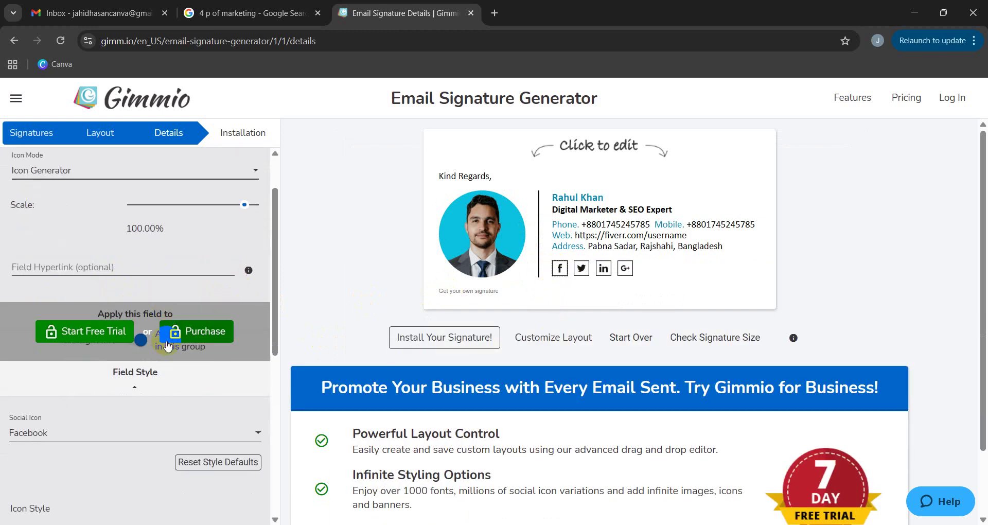
{"action": "left_click", "coordinate": [601, 268]}
{"action": "left_click", "coordinate": [625, 268]}
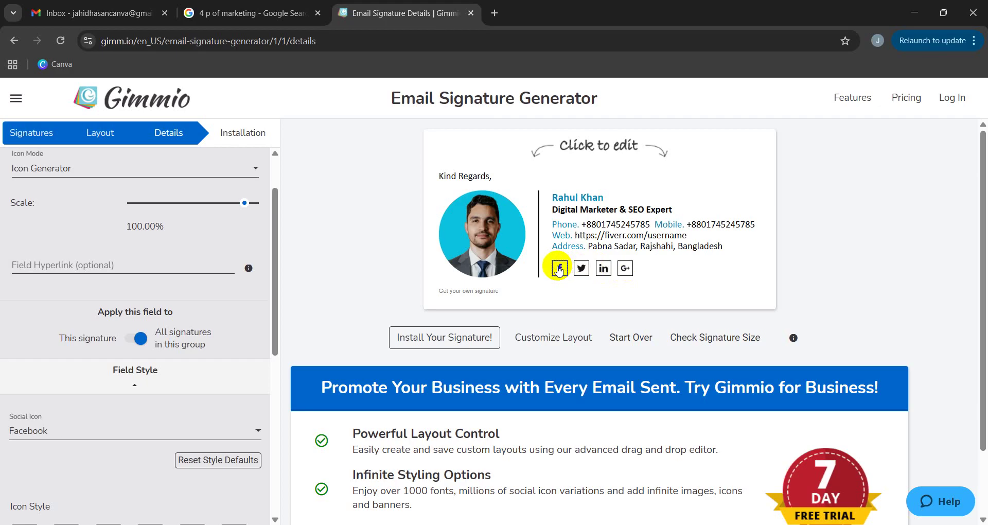
{"action": "scroll", "coordinate": [70, 308], "scroll_direction": "down", "scroll_amount": 2}
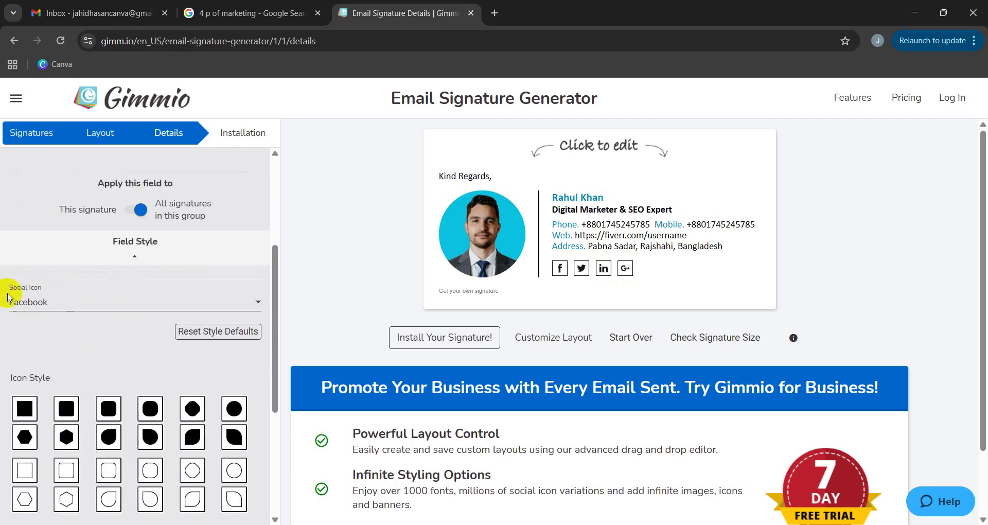
Browse the current icon's social network list, leaving it unchanged.
{"action": "left_click", "coordinate": [71, 304]}
{"action": "scroll", "coordinate": [123, 280], "scroll_direction": "down", "scroll_amount": 1}
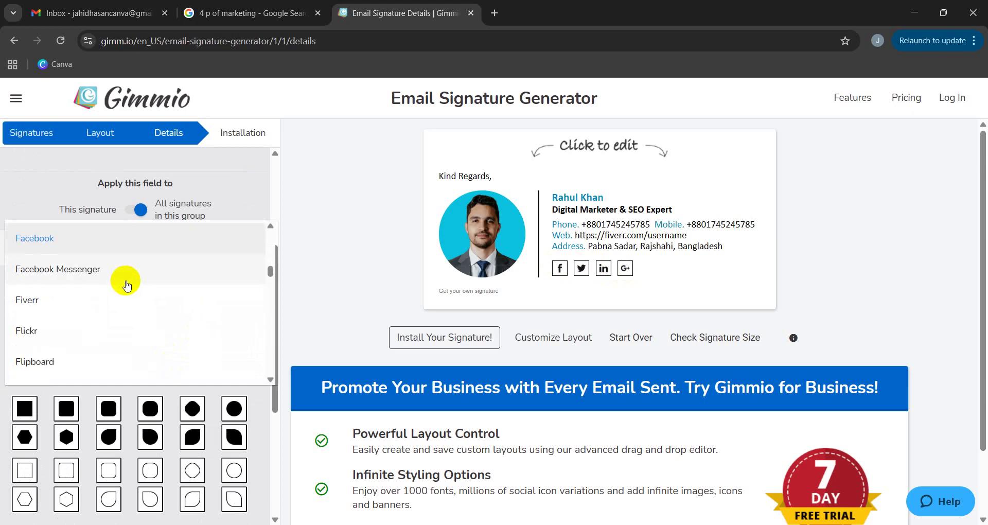
{"action": "scroll", "coordinate": [117, 306], "scroll_direction": "down", "scroll_amount": 1}
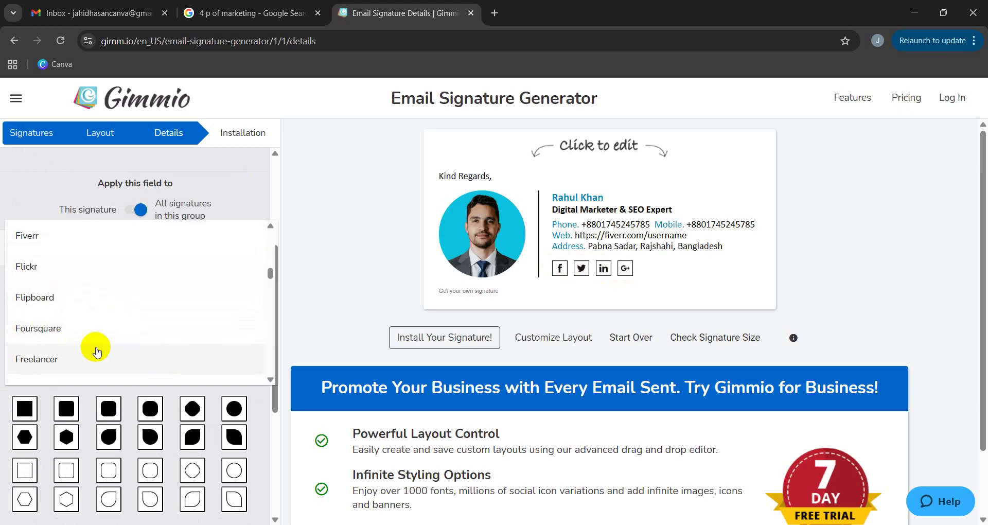
{"action": "scroll", "coordinate": [96, 352], "scroll_direction": "down", "scroll_amount": 3}
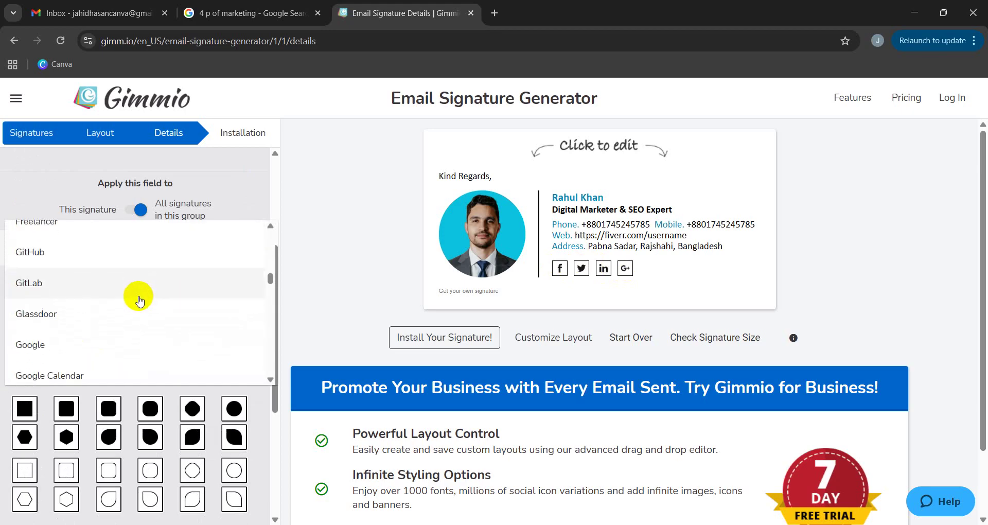
{"action": "scroll", "coordinate": [139, 302], "scroll_direction": "down", "scroll_amount": 4}
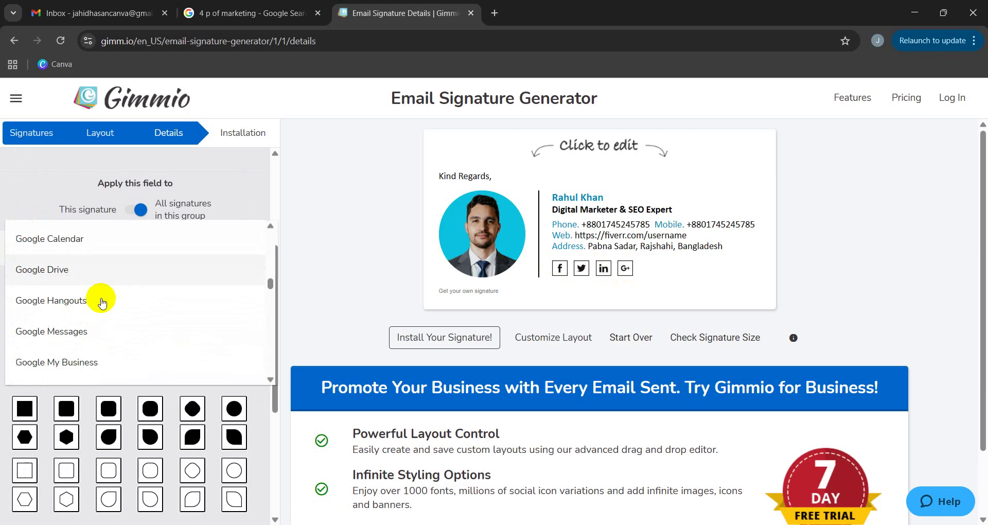
{"action": "scroll", "coordinate": [102, 302], "scroll_direction": "down", "scroll_amount": 8}
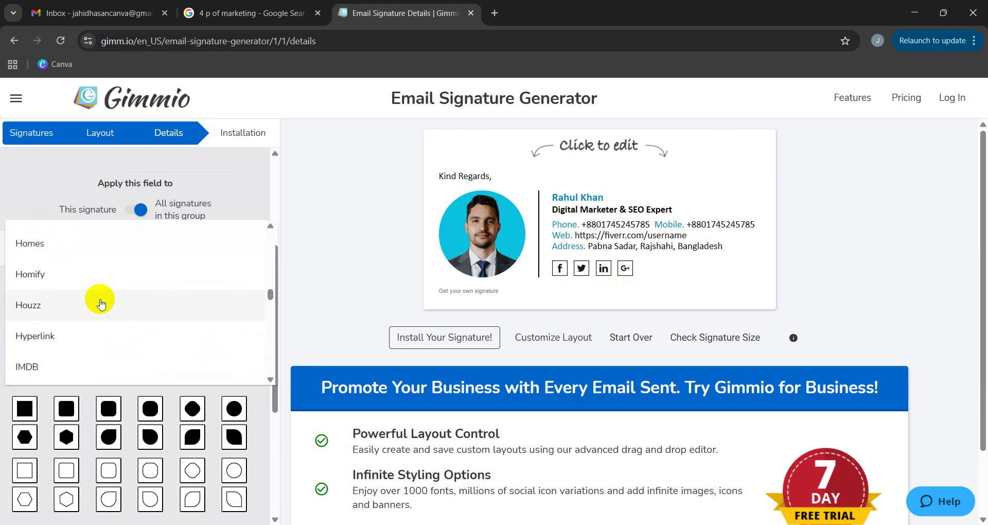
{"action": "scroll", "coordinate": [101, 305], "scroll_direction": "down", "scroll_amount": 3}
{"action": "scroll", "coordinate": [70, 305], "scroll_direction": "down", "scroll_amount": 6}
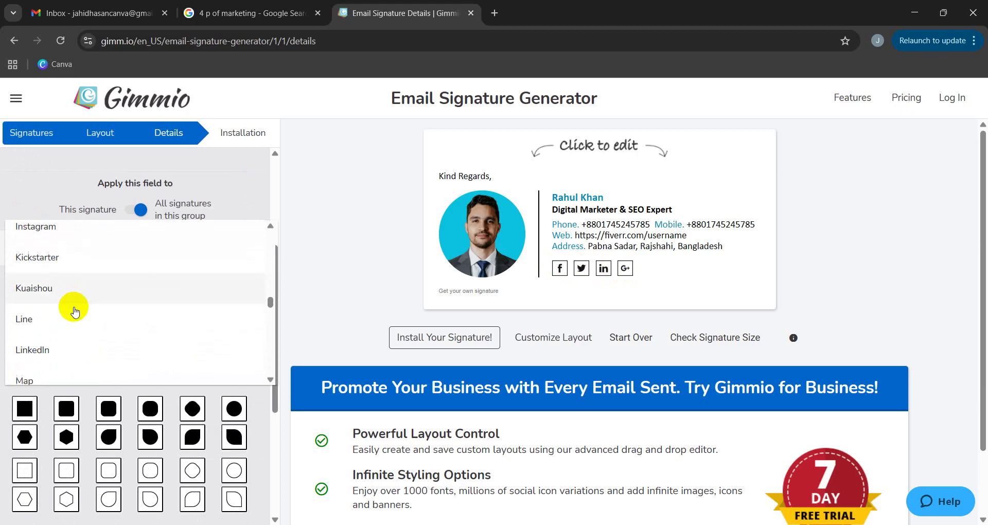
{"action": "scroll", "coordinate": [66, 250], "scroll_direction": "up", "scroll_amount": 3}
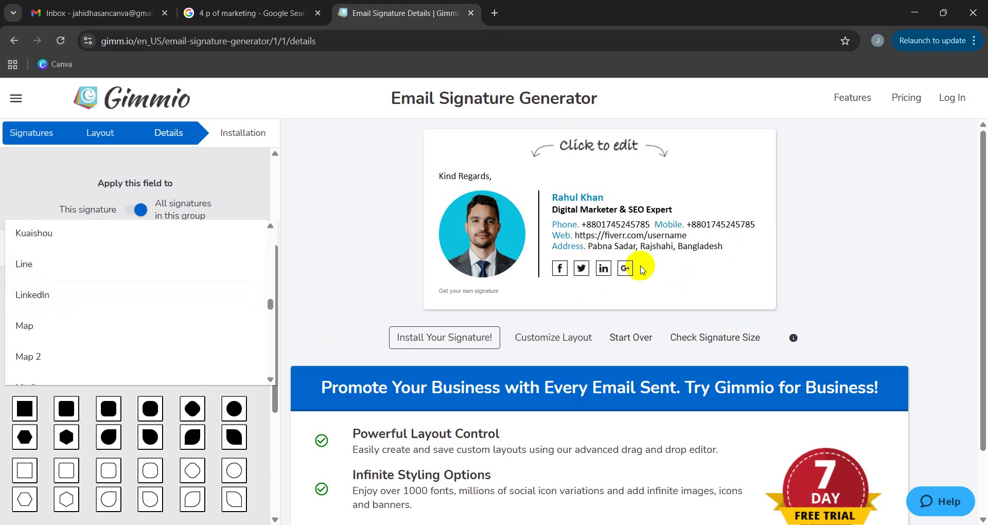
{"action": "left_click", "coordinate": [588, 274]}
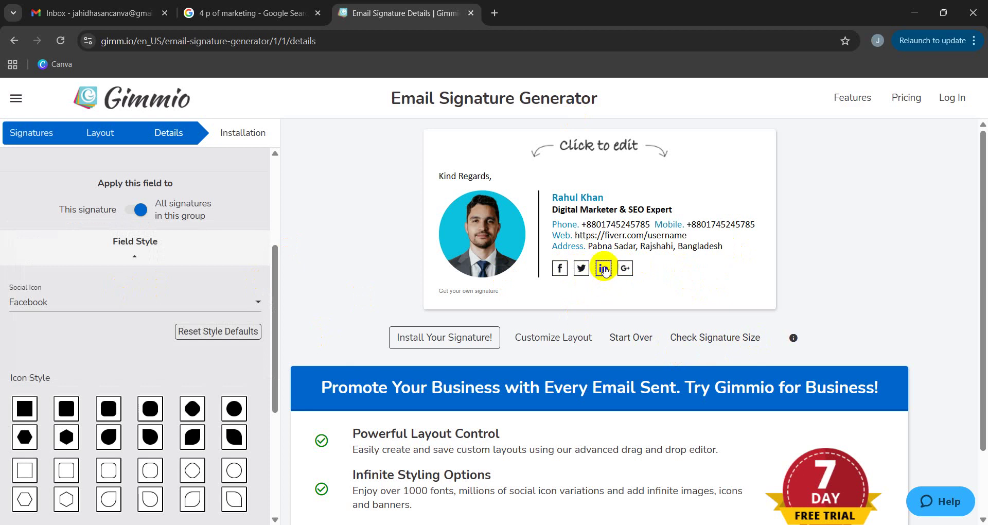
Scroll through the available social networks for the Google Plus icon.
{"action": "left_click", "coordinate": [637, 269]}
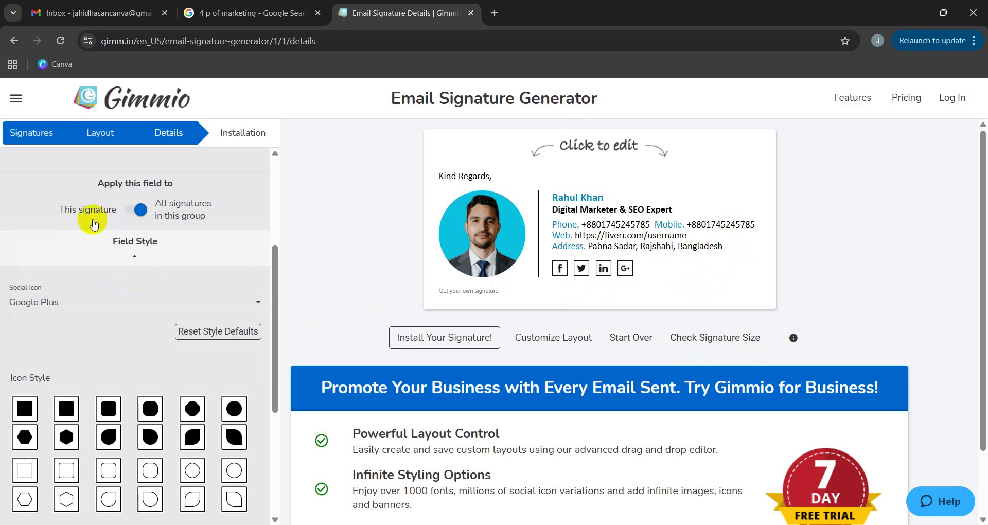
{"action": "left_click", "coordinate": [121, 299]}
{"action": "scroll", "coordinate": [97, 299], "scroll_direction": "down", "scroll_amount": 10}
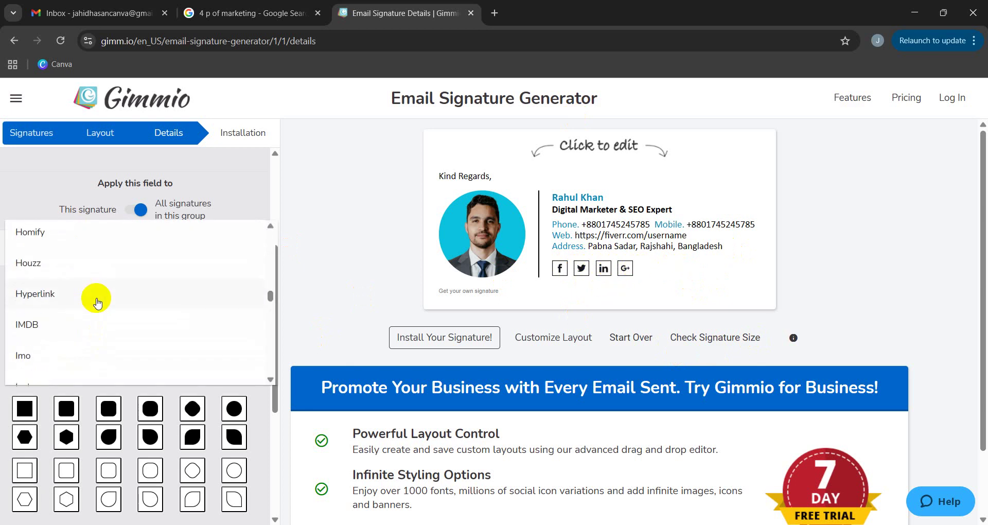
{"action": "scroll", "coordinate": [102, 298], "scroll_direction": "down", "scroll_amount": 7}
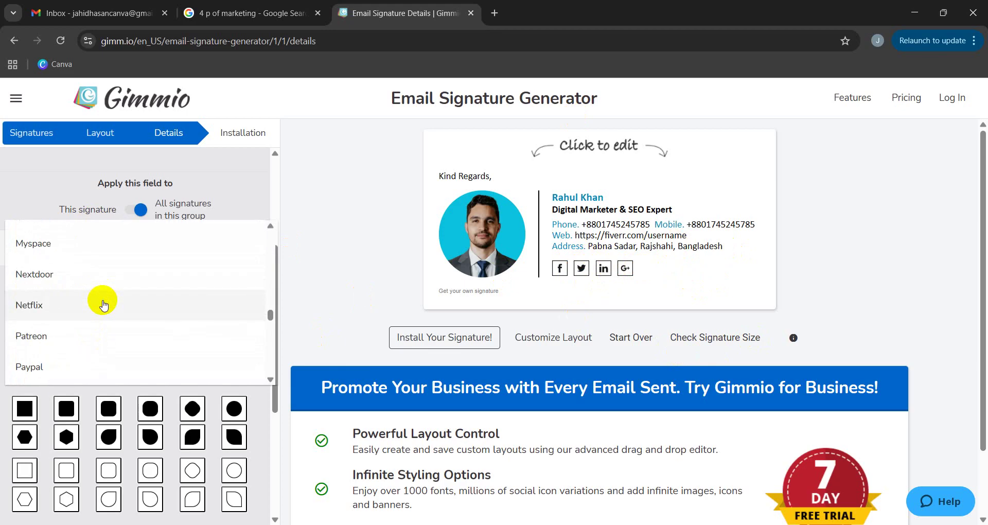
{"action": "scroll", "coordinate": [103, 305], "scroll_direction": "down", "scroll_amount": 10}
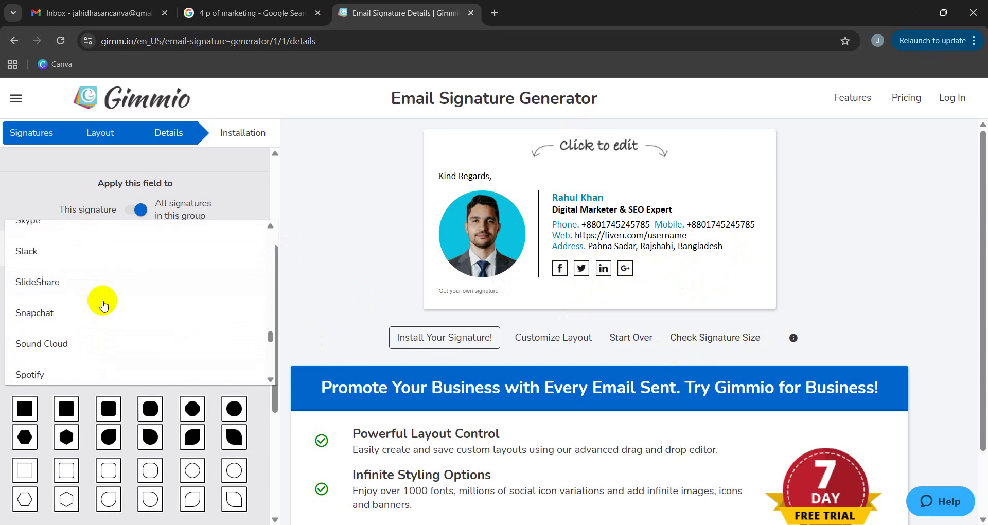
{"action": "scroll", "coordinate": [103, 305], "scroll_direction": "down", "scroll_amount": 5}
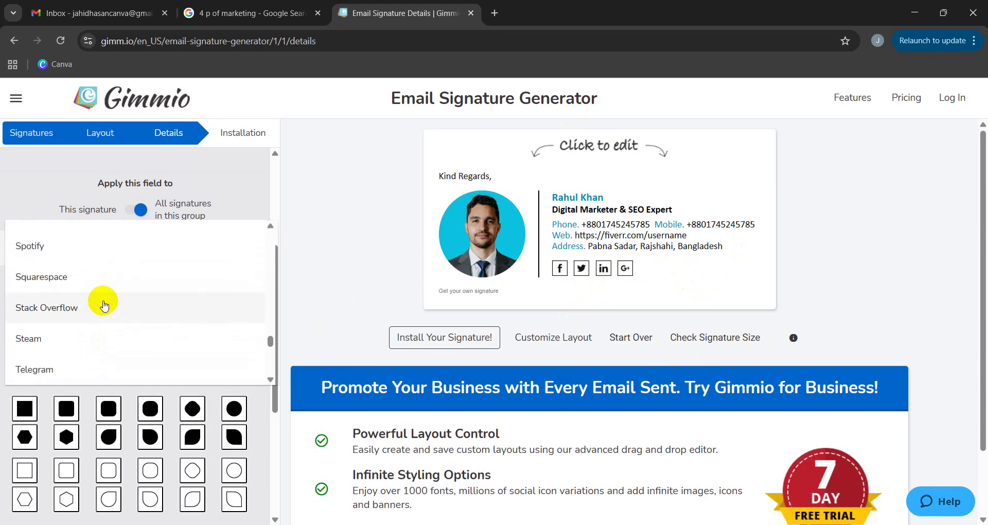
{"action": "key", "text": "i"}
{"action": "key", "text": "t"}
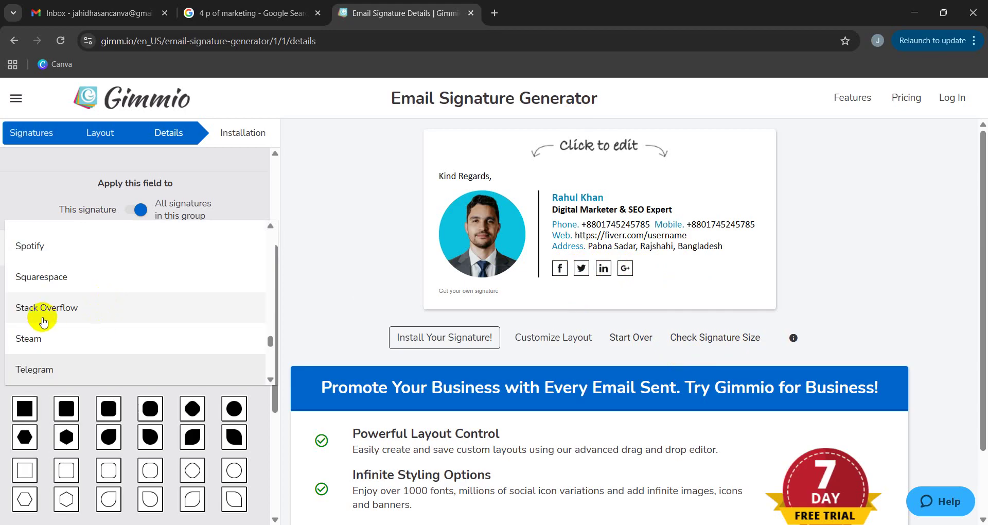
{"action": "scroll", "coordinate": [44, 322], "scroll_direction": "down", "scroll_amount": 9}
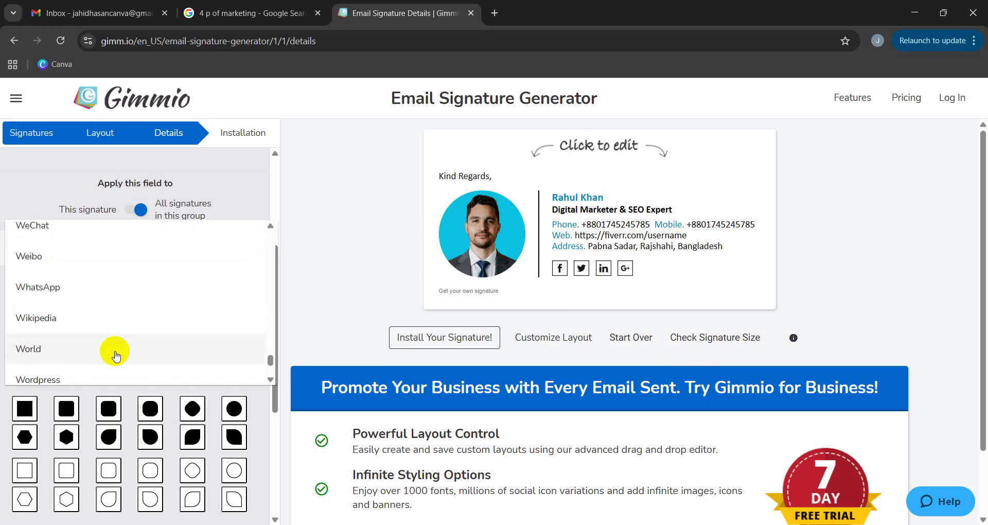
{"action": "scroll", "coordinate": [108, 352], "scroll_direction": "up", "scroll_amount": 20}
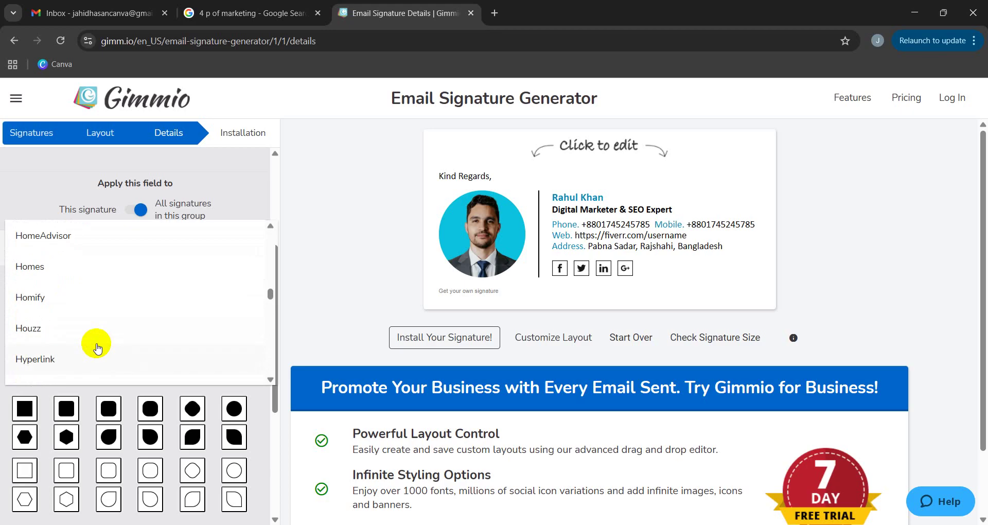
{"action": "scroll", "coordinate": [97, 348], "scroll_direction": "up", "scroll_amount": 15}
{"action": "scroll", "coordinate": [99, 347], "scroll_direction": "down", "scroll_amount": 12}
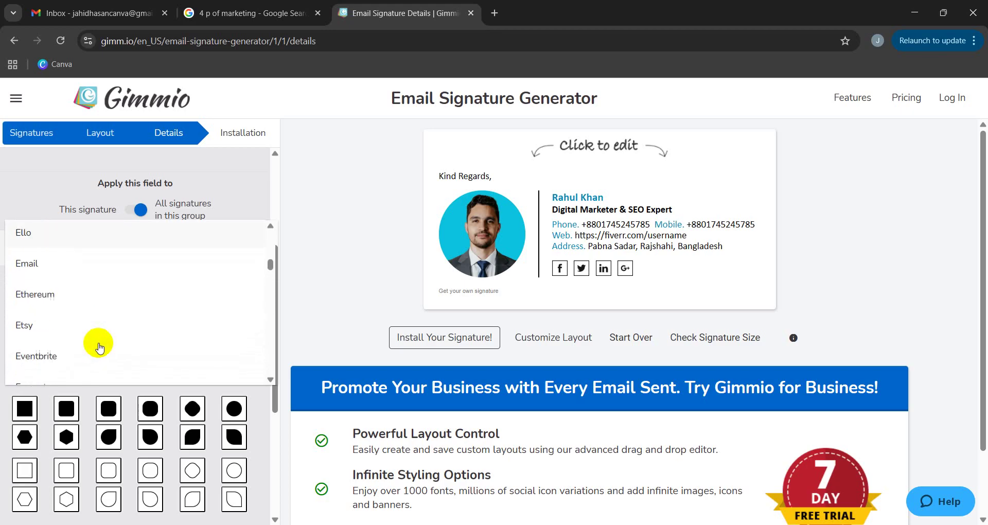
{"action": "scroll", "coordinate": [100, 349], "scroll_direction": "down", "scroll_amount": 10}
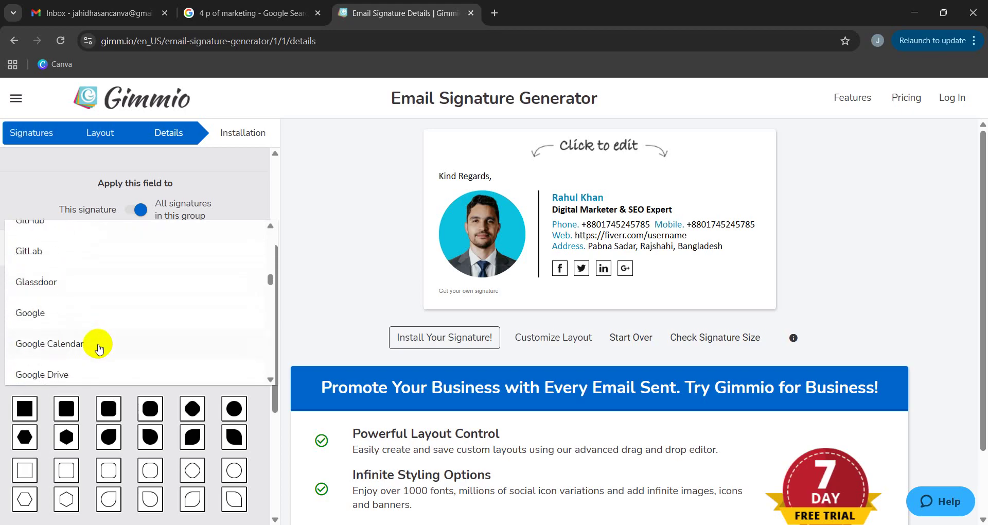
{"action": "scroll", "coordinate": [99, 348], "scroll_direction": "down", "scroll_amount": 4}
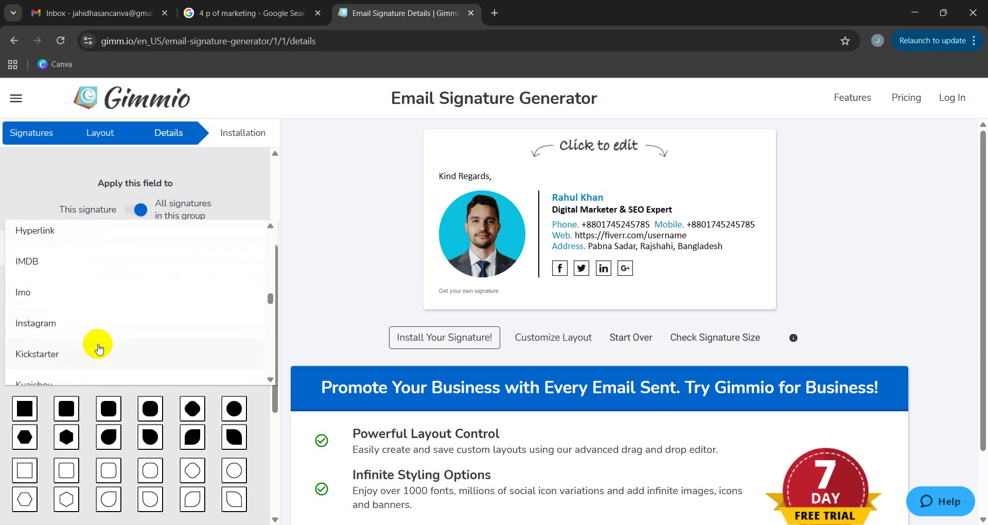
Swap the fourth social icon from Google+ to Instagram, then bring up the office phone settings.
{"action": "left_click", "coordinate": [74, 269]}
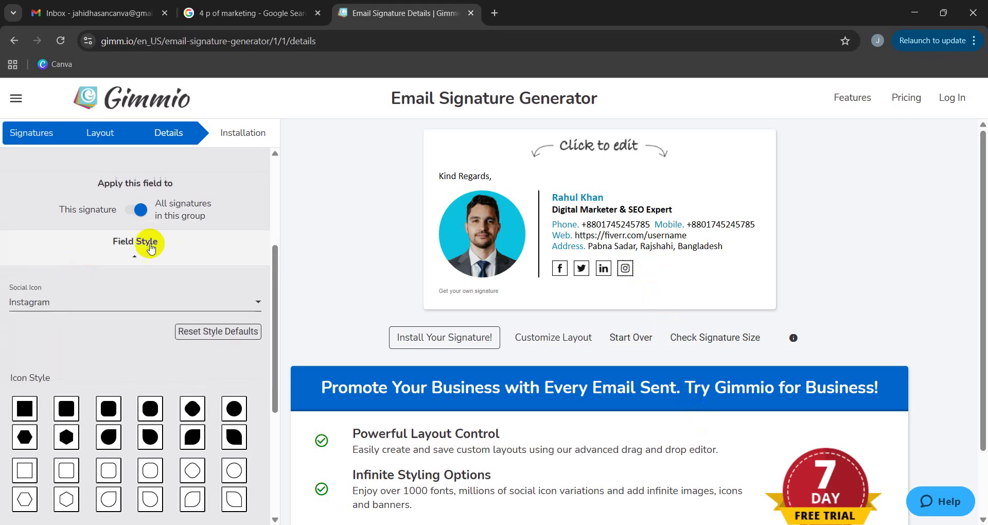
{"action": "scroll", "coordinate": [150, 243], "scroll_direction": "down", "scroll_amount": 4}
{"action": "mouse_move", "coordinate": [118, 304]}
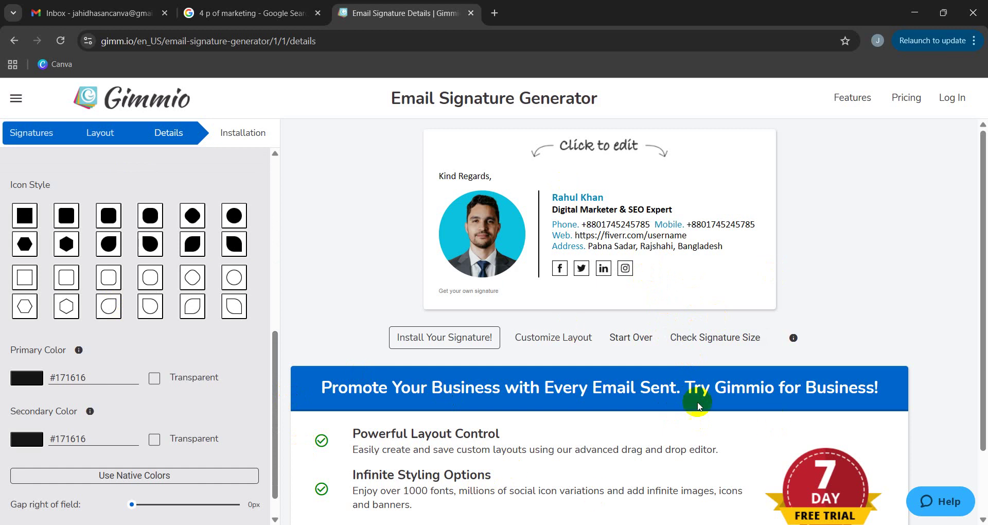
{"action": "left_click", "coordinate": [634, 275]}
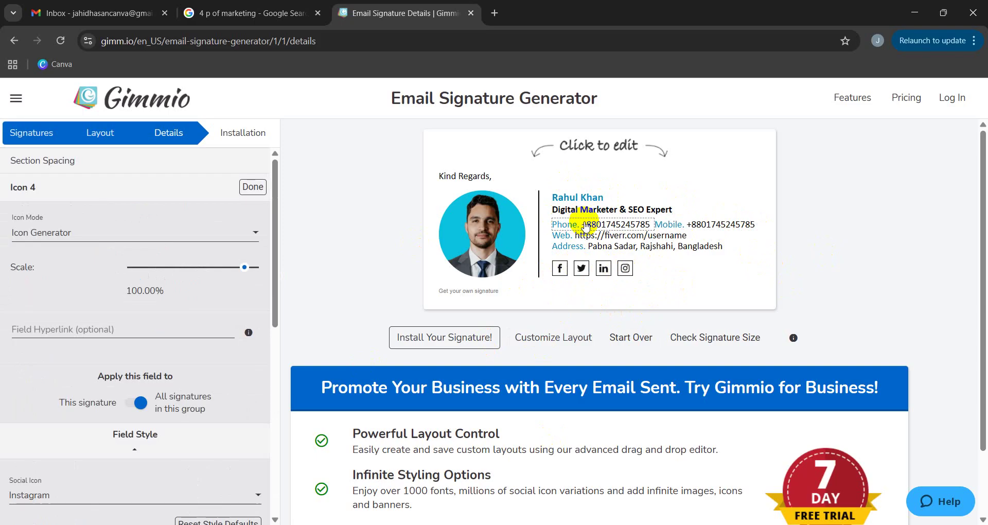
{"action": "left_click", "coordinate": [599, 225]}
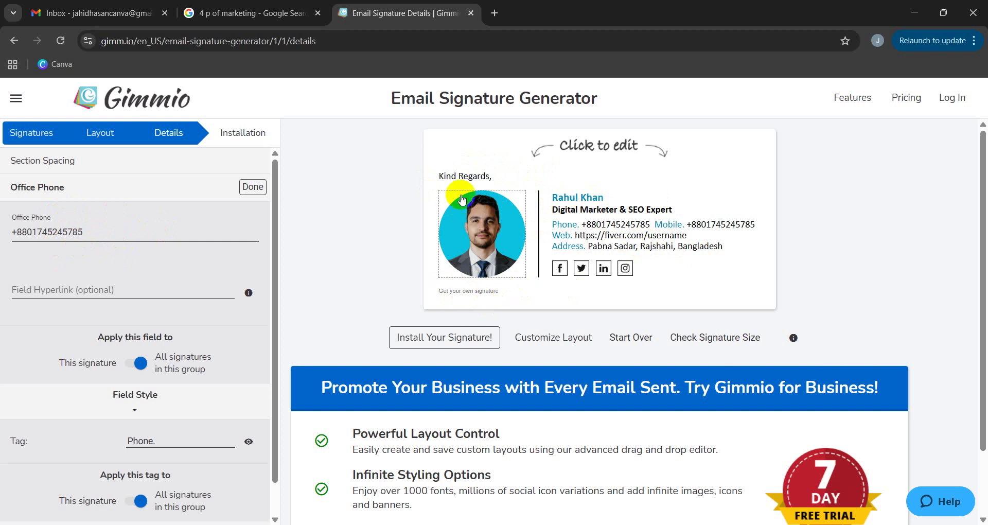
Delete the 'Kind Regards,' sign-off and show the 'Get your own signature' message options.
{"action": "left_click", "coordinate": [460, 177]}
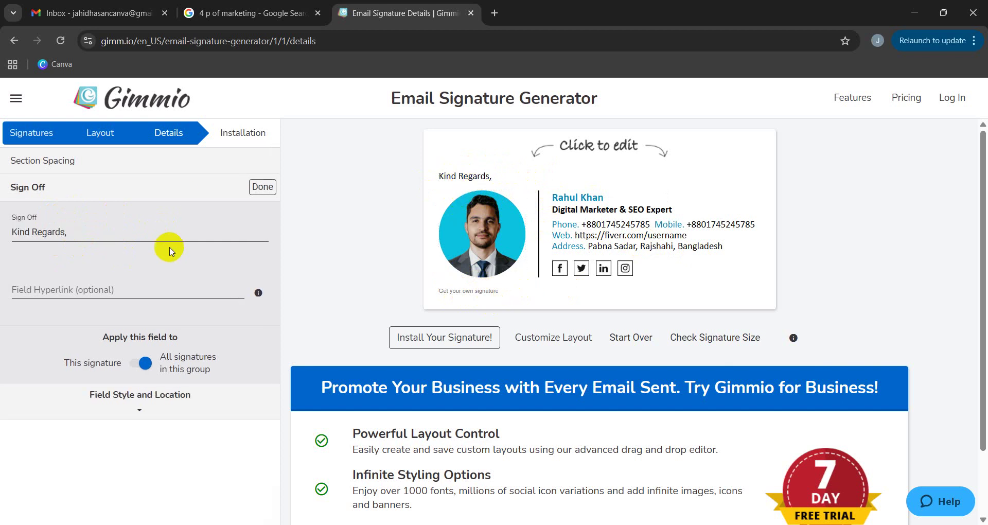
{"action": "left_click_drag", "start_coordinate": [97, 233], "coordinate": [2, 234]}
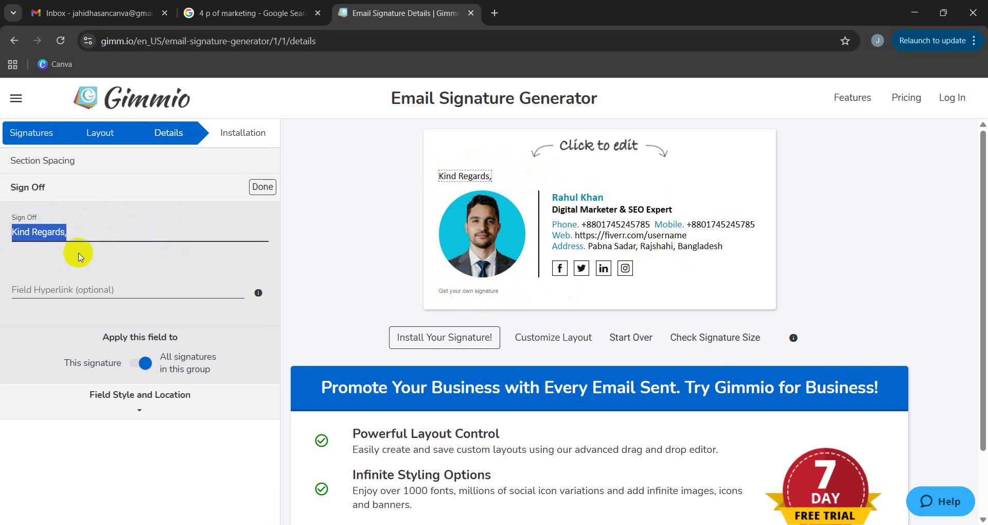
{"action": "key", "text": "BackSpace"}
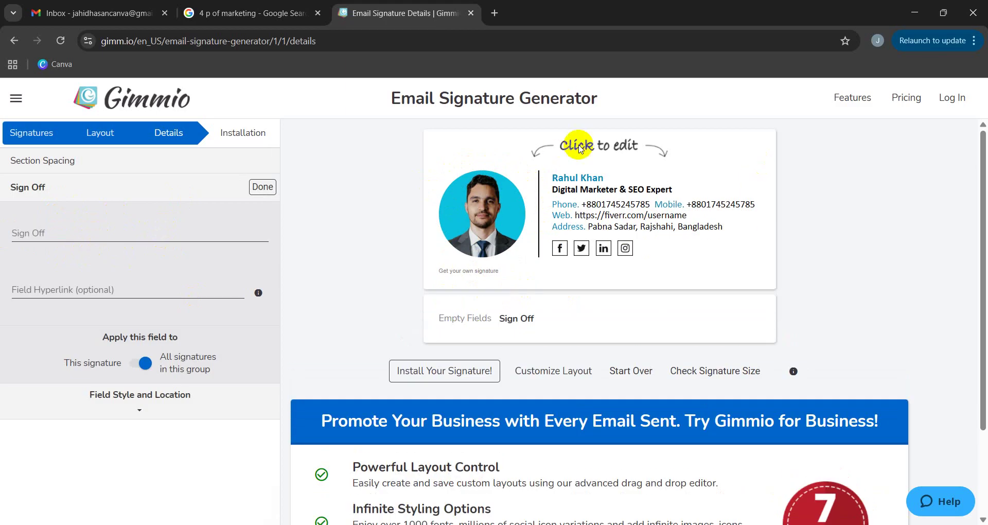
{"action": "left_click", "coordinate": [466, 271]}
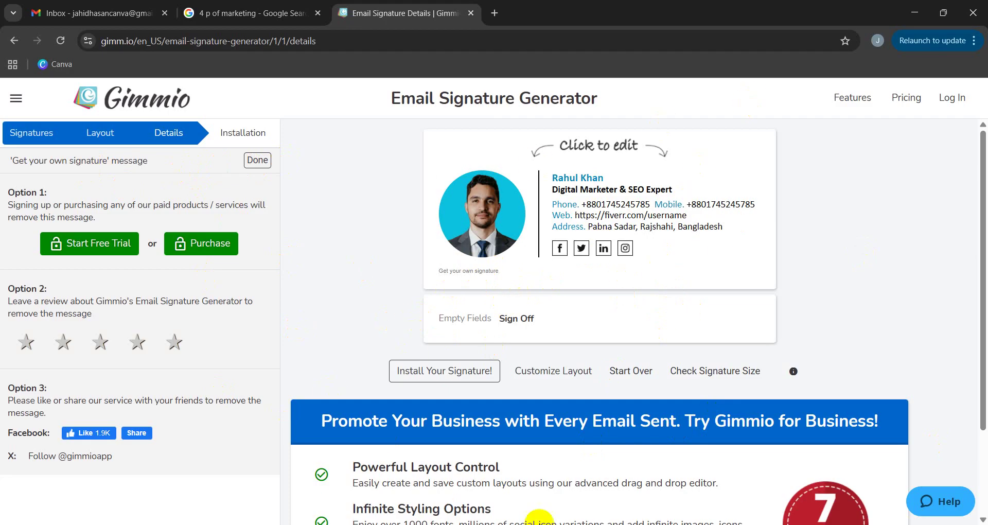
Go to the Installation step and copy the finished signature to the clipboard.
{"action": "left_click", "coordinate": [259, 138]}
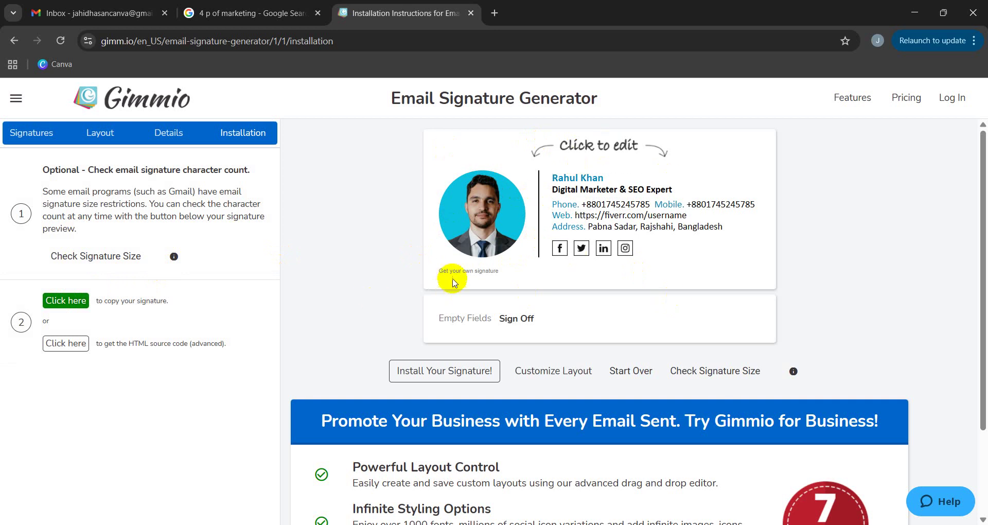
{"action": "left_click", "coordinate": [69, 308]}
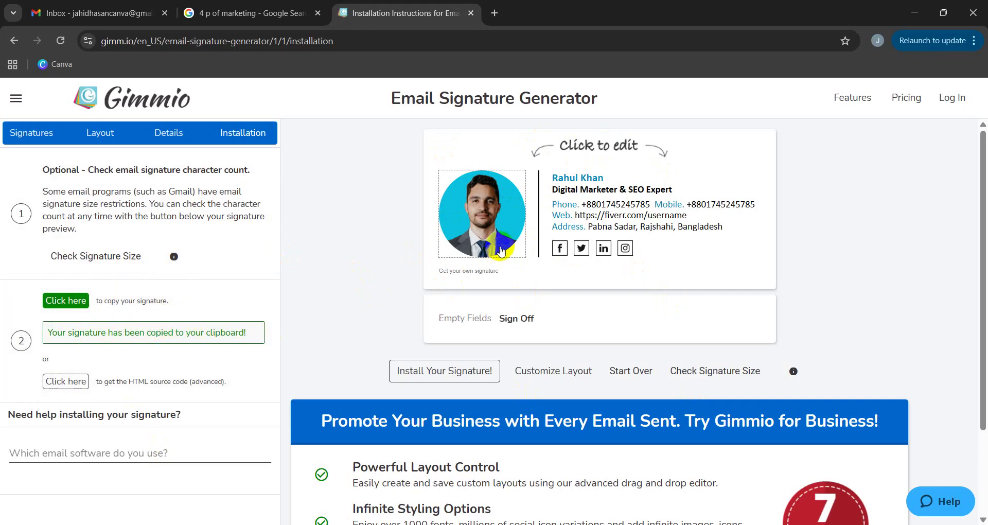
{"action": "left_click", "coordinate": [244, 47]}
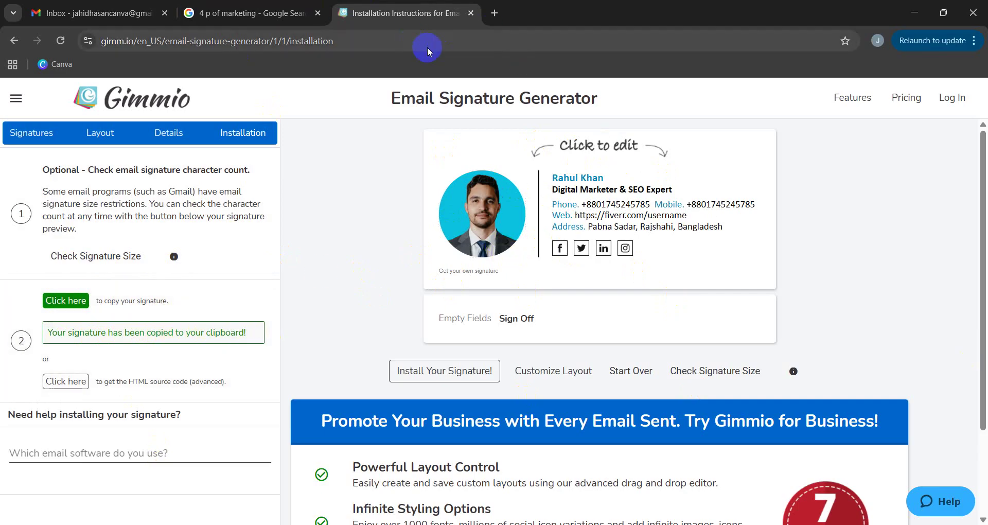
Open Gmail from a new Chrome tab and close the old Inbox tab.
{"action": "left_click", "coordinate": [491, 10]}
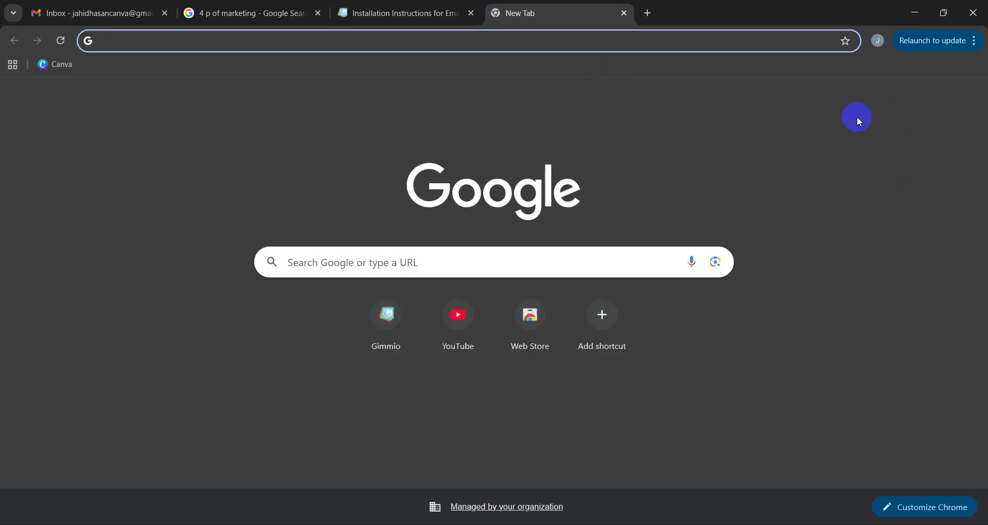
{"action": "left_click", "coordinate": [828, 100]}
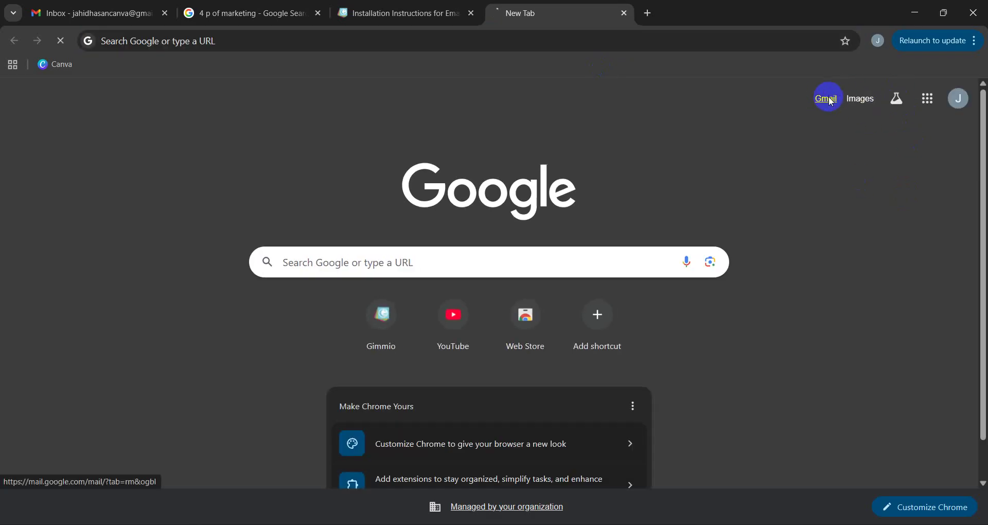
{"action": "left_click", "coordinate": [165, 14]}
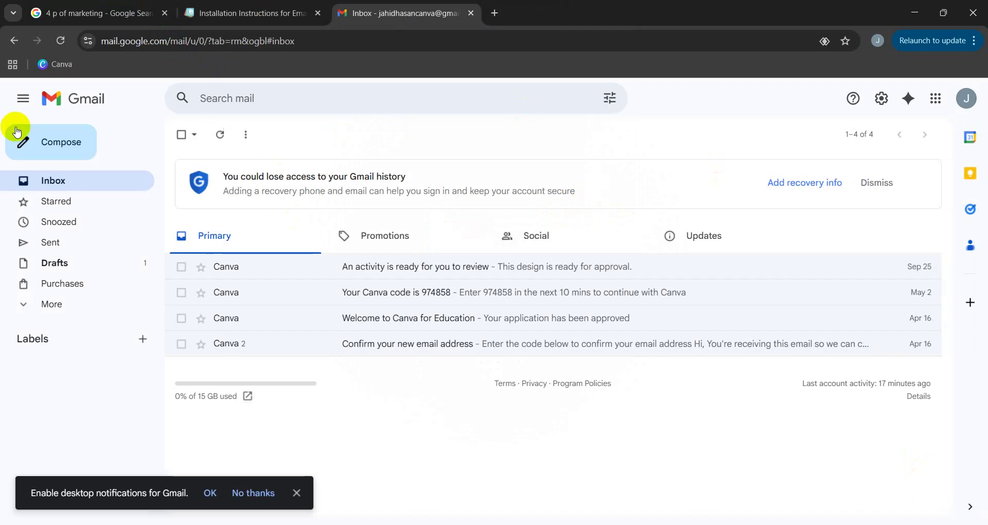
Open Gmail's full settings page, dismissing the desktop notifications prompt.
{"action": "left_click", "coordinate": [883, 104]}
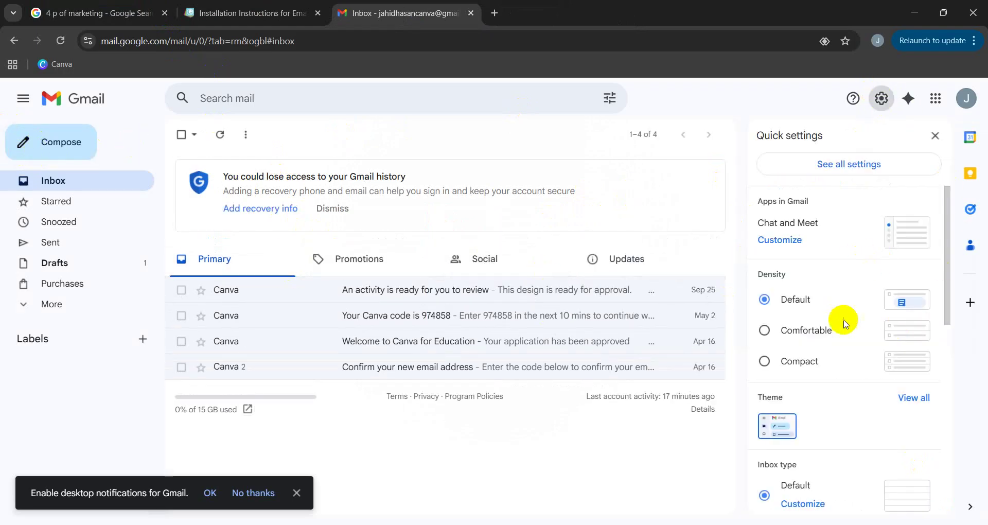
{"action": "scroll", "coordinate": [840, 322], "scroll_direction": "down", "scroll_amount": 1}
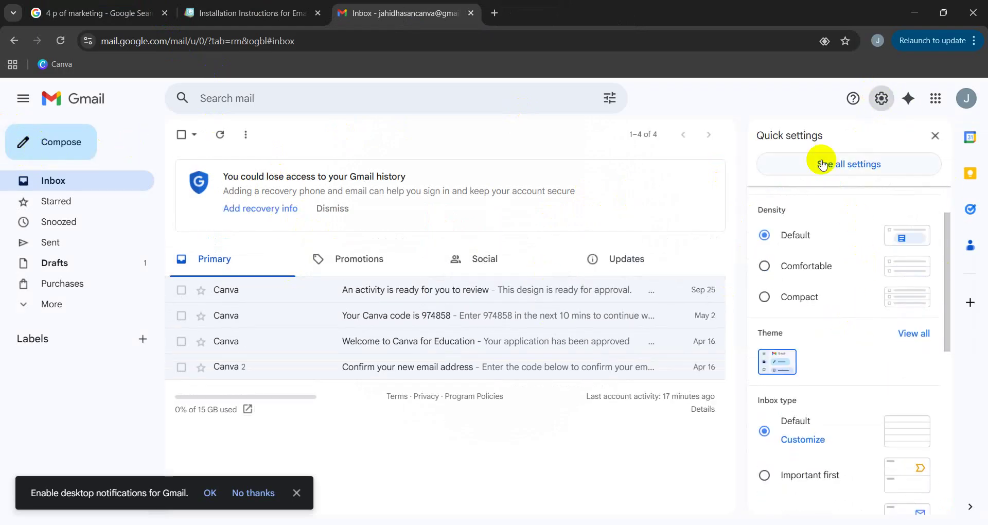
{"action": "left_click", "coordinate": [854, 165]}
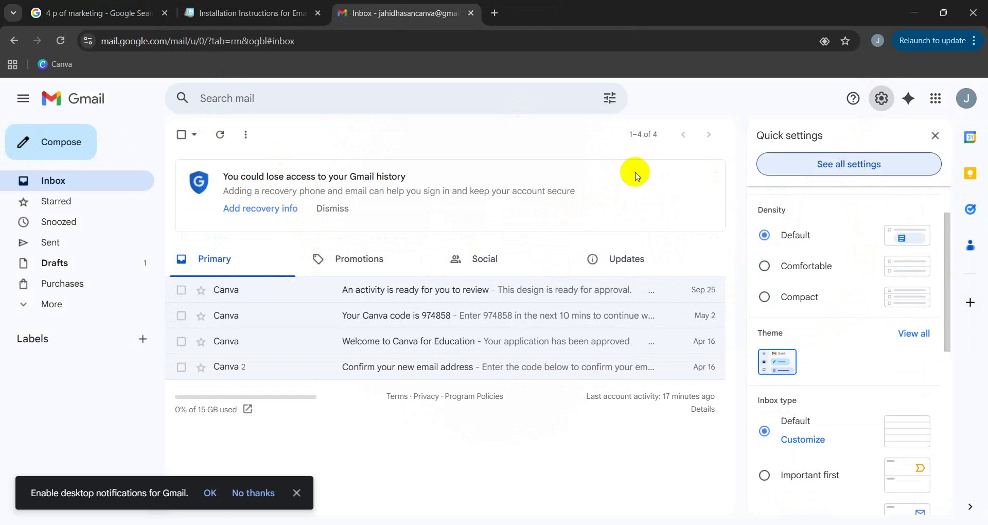
{"action": "left_click", "coordinate": [296, 493]}
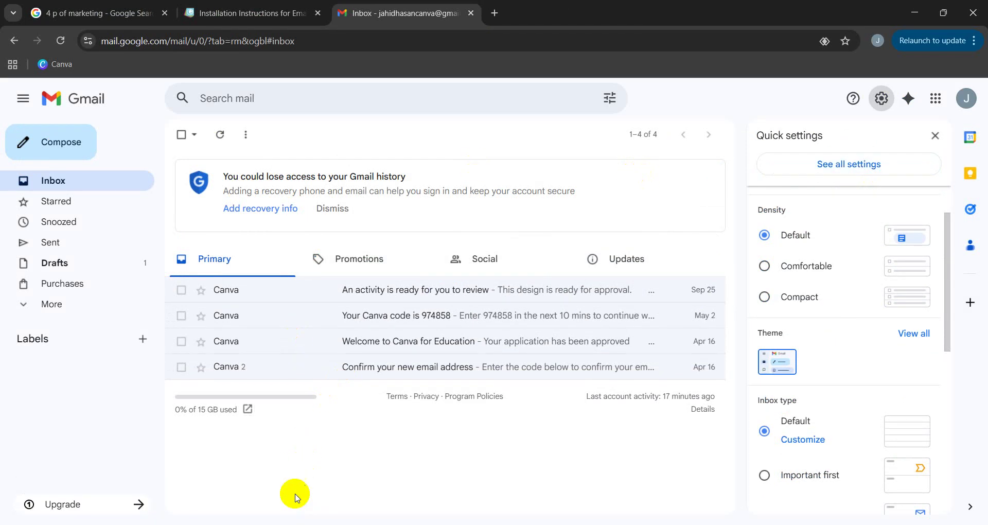
{"action": "left_click", "coordinate": [816, 169]}
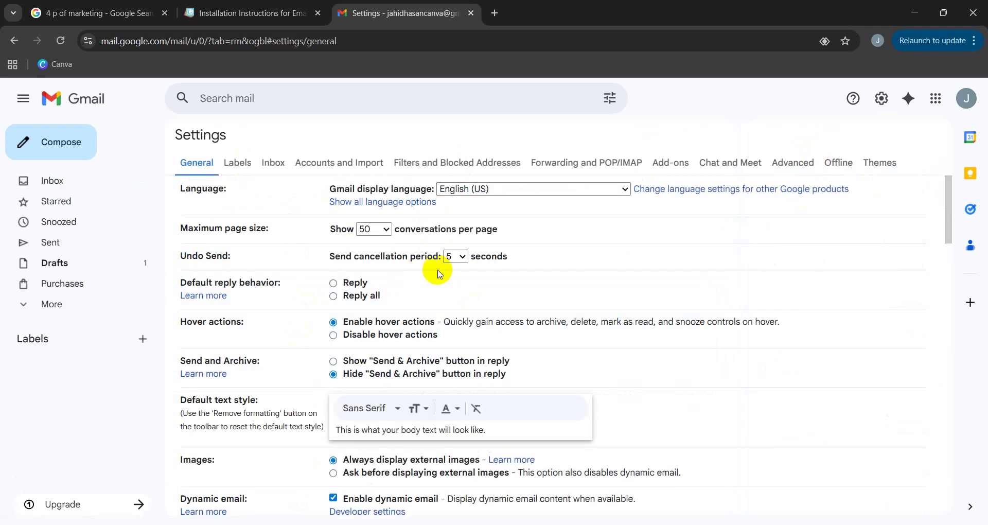
Find the empty Signature section and start creating a new signature.
{"action": "scroll", "coordinate": [440, 273], "scroll_direction": "down", "scroll_amount": 15}
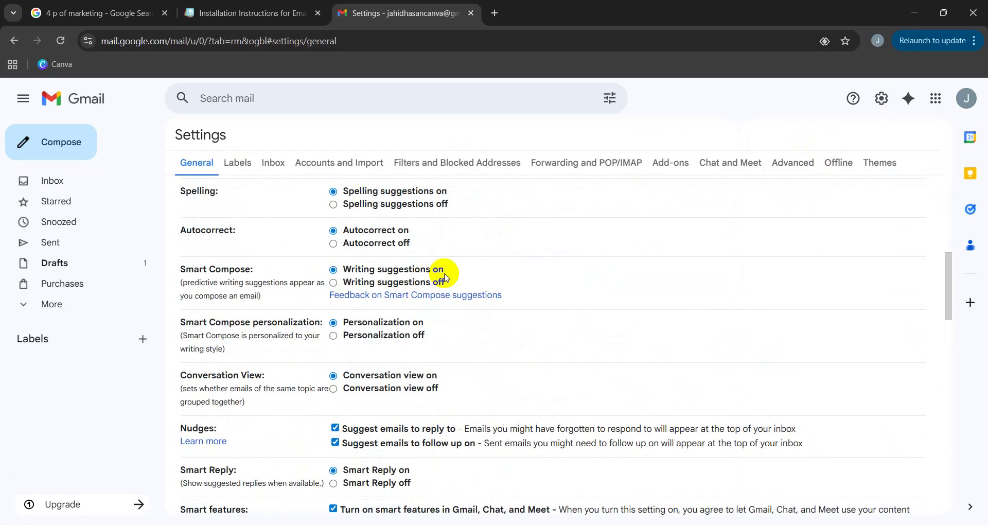
{"action": "scroll", "coordinate": [446, 275], "scroll_direction": "down", "scroll_amount": 2}
{"action": "scroll", "coordinate": [447, 273], "scroll_direction": "down", "scroll_amount": 10}
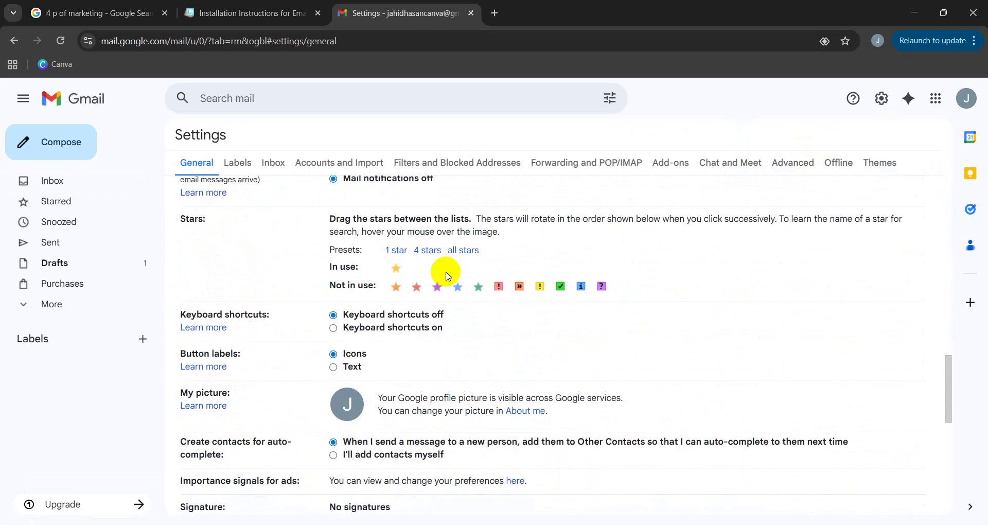
{"action": "scroll", "coordinate": [446, 277], "scroll_direction": "down", "scroll_amount": 1}
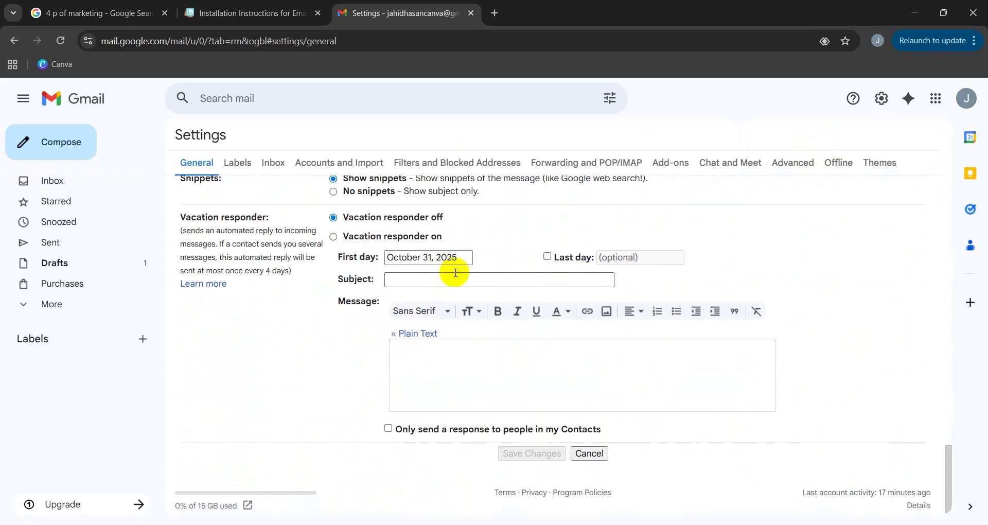
{"action": "scroll", "coordinate": [406, 283], "scroll_direction": "up", "scroll_amount": 7}
{"action": "scroll", "coordinate": [246, 333], "scroll_direction": "up", "scroll_amount": 5}
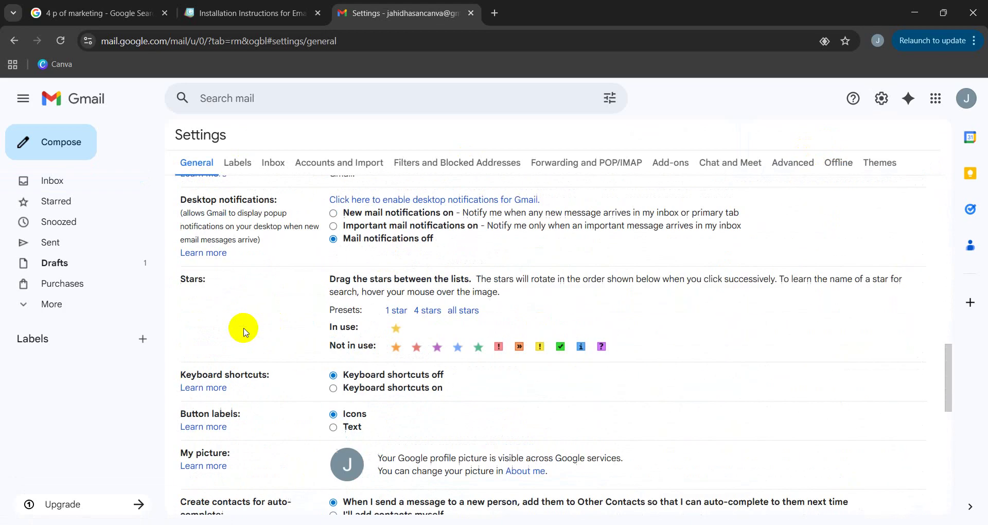
{"action": "scroll", "coordinate": [255, 279], "scroll_direction": "down", "scroll_amount": 3}
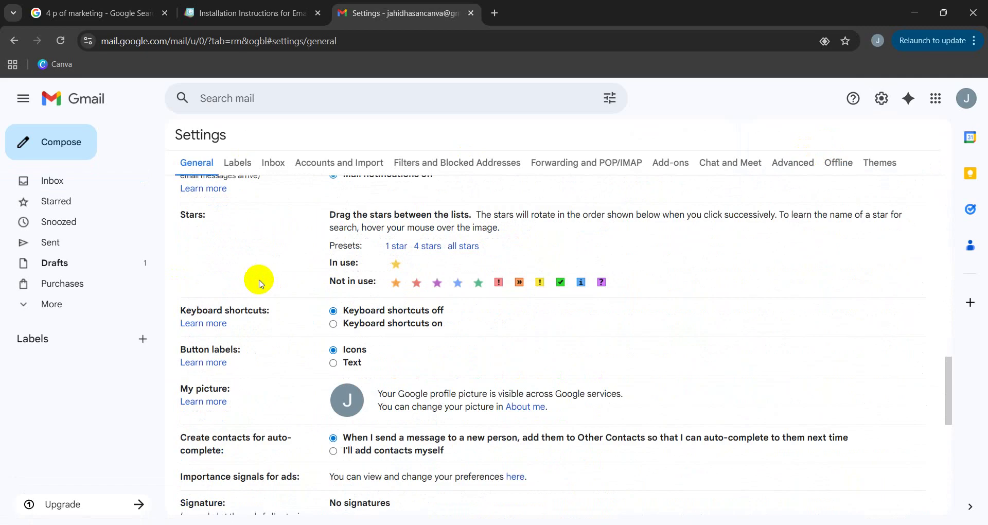
{"action": "scroll", "coordinate": [246, 324], "scroll_direction": "down", "scroll_amount": 5}
{"action": "scroll", "coordinate": [300, 330], "scroll_direction": "up", "scroll_amount": 1}
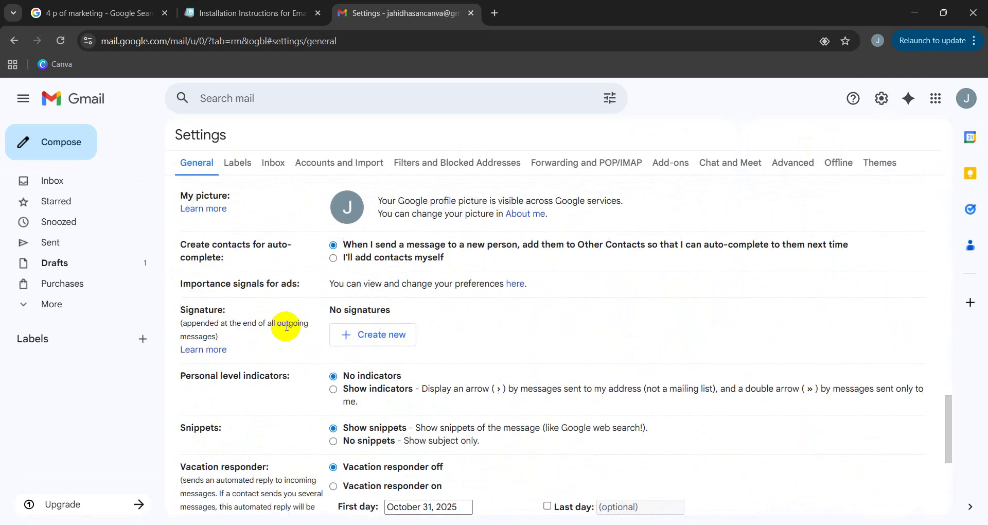
{"action": "scroll", "coordinate": [277, 326], "scroll_direction": "up", "scroll_amount": 1}
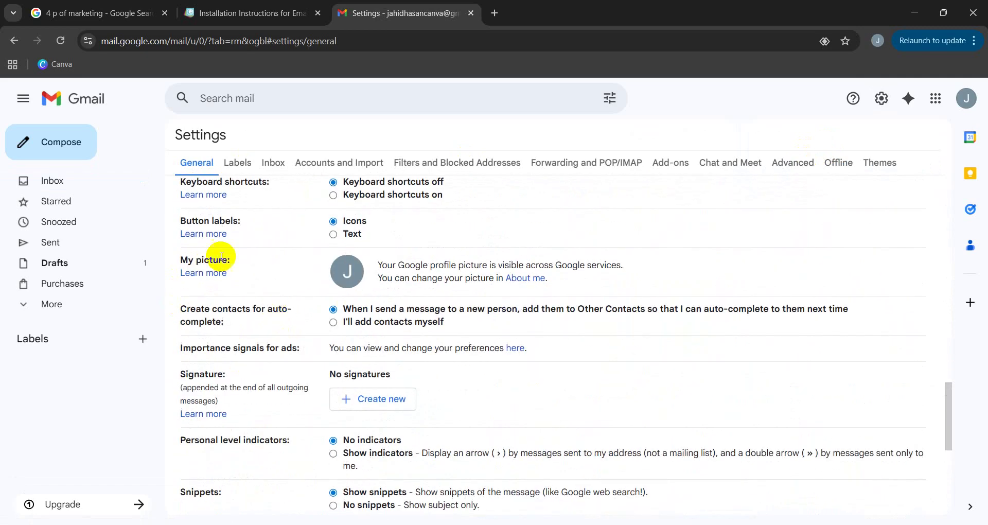
{"action": "scroll", "coordinate": [211, 252], "scroll_direction": "up", "scroll_amount": 1}
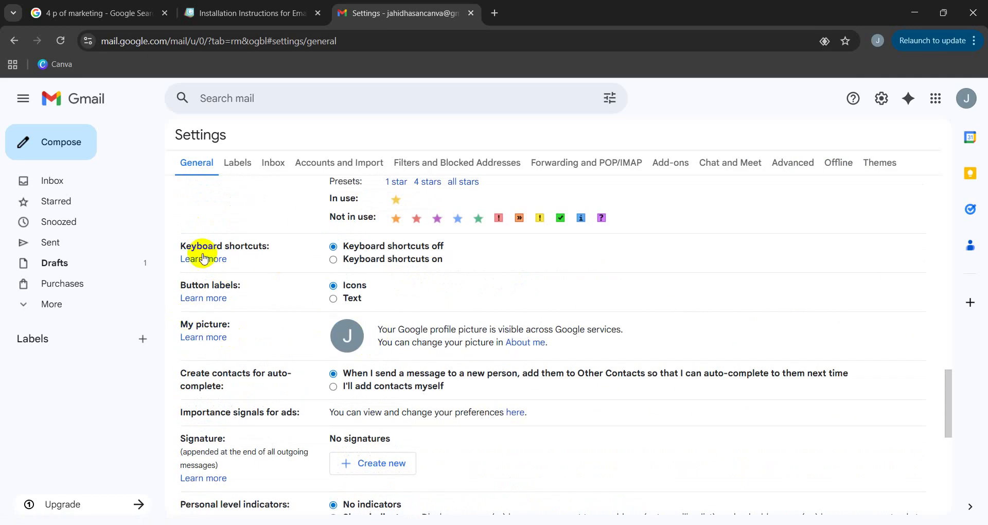
{"action": "scroll", "coordinate": [226, 273], "scroll_direction": "up", "scroll_amount": 1}
{"action": "scroll", "coordinate": [221, 227], "scroll_direction": "up", "scroll_amount": 1}
{"action": "scroll", "coordinate": [448, 335], "scroll_direction": "down", "scroll_amount": 4}
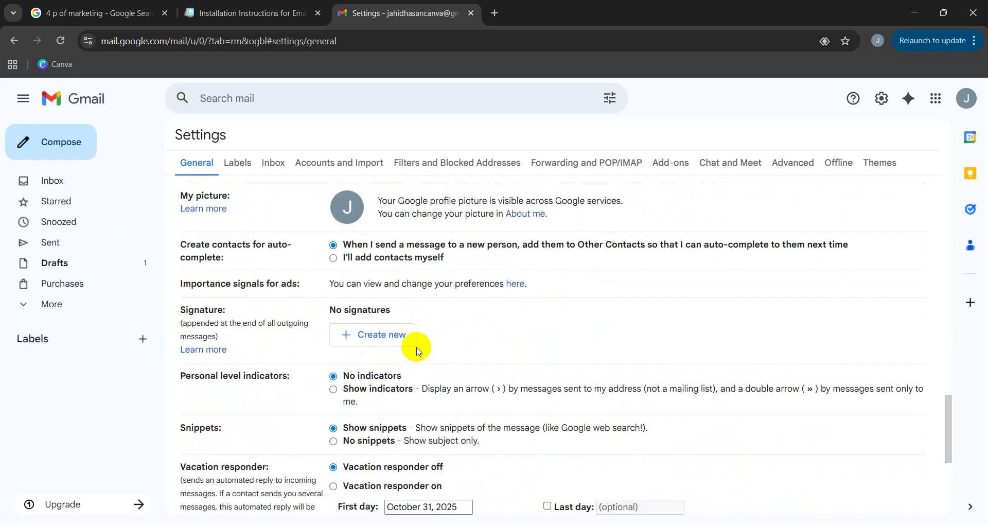
{"action": "left_click", "coordinate": [827, 501]}
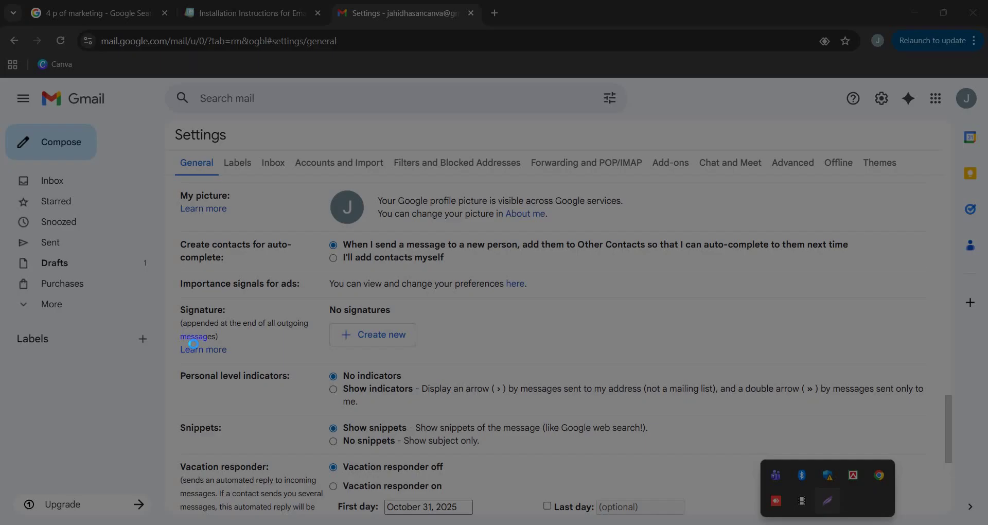
{"action": "left_click_drag", "start_coordinate": [158, 295], "coordinate": [474, 366]}
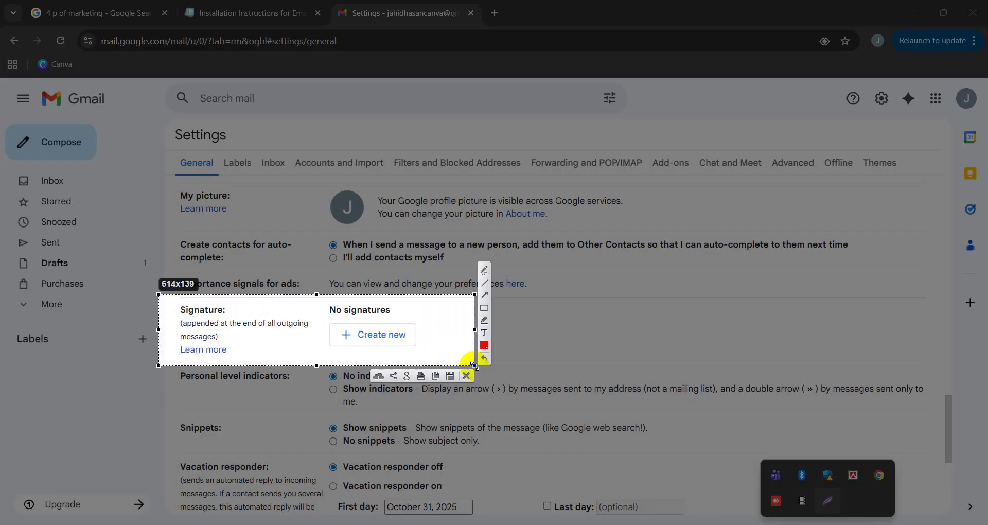
{"action": "left_click", "coordinate": [467, 376]}
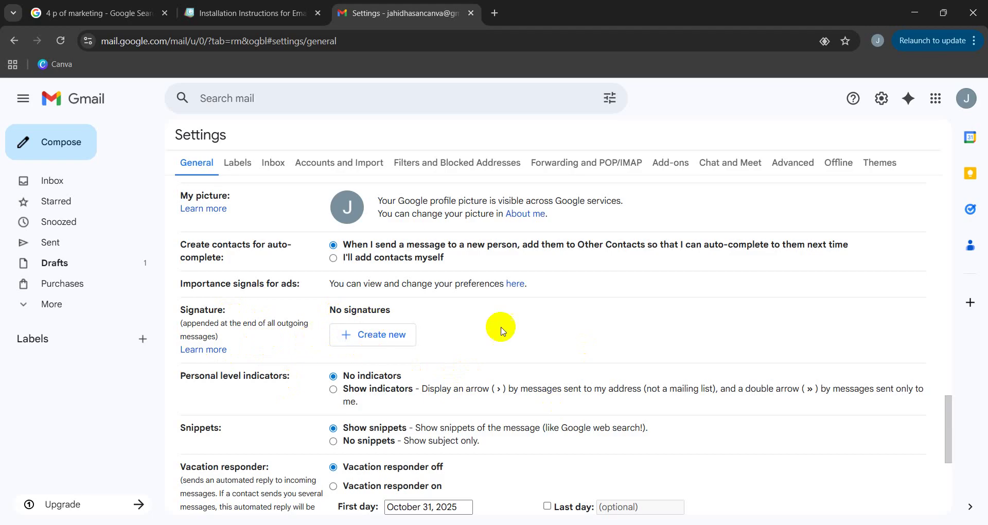
{"action": "left_click", "coordinate": [354, 336]}
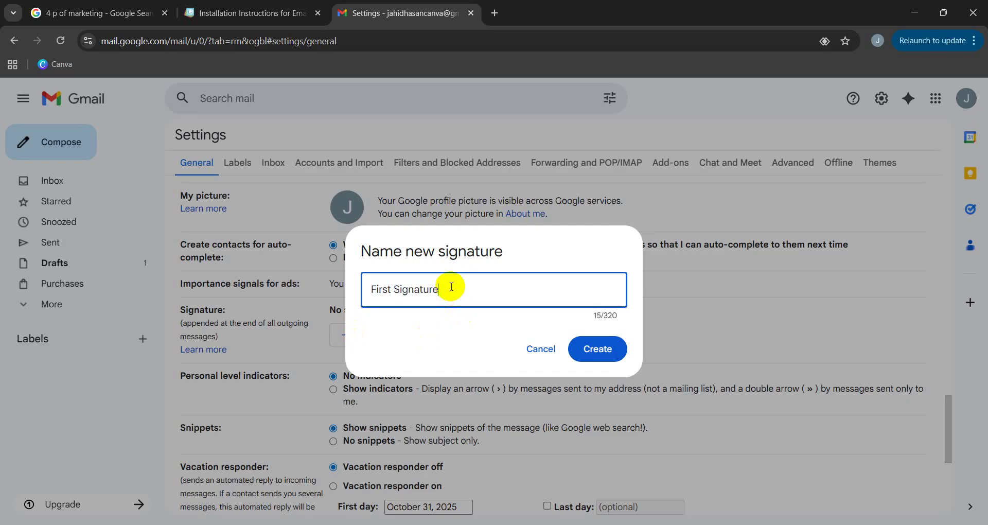
Create the signature named 'First Signature'.
{"action": "left_click", "coordinate": [598, 348]}
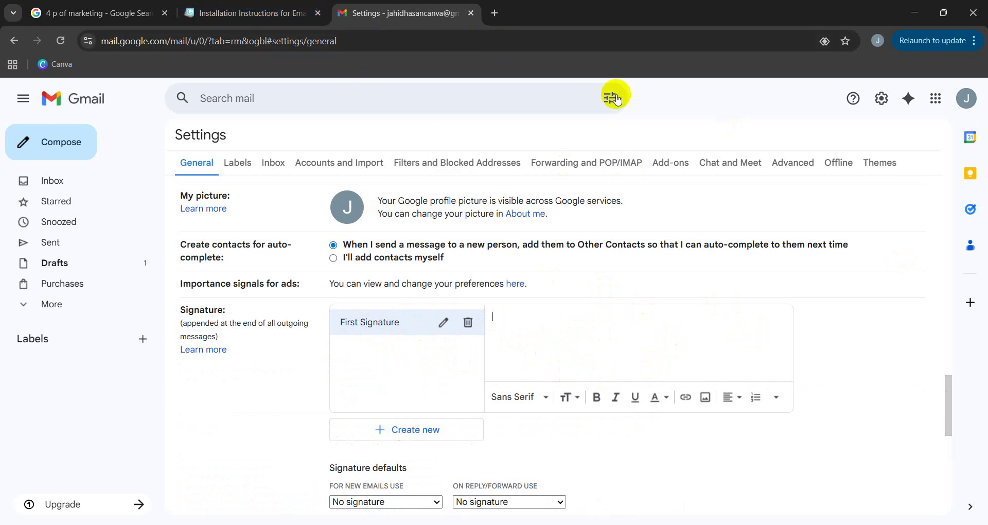
{"action": "left_click", "coordinate": [276, 10]}
{"action": "double_click", "coordinate": [83, 302]}
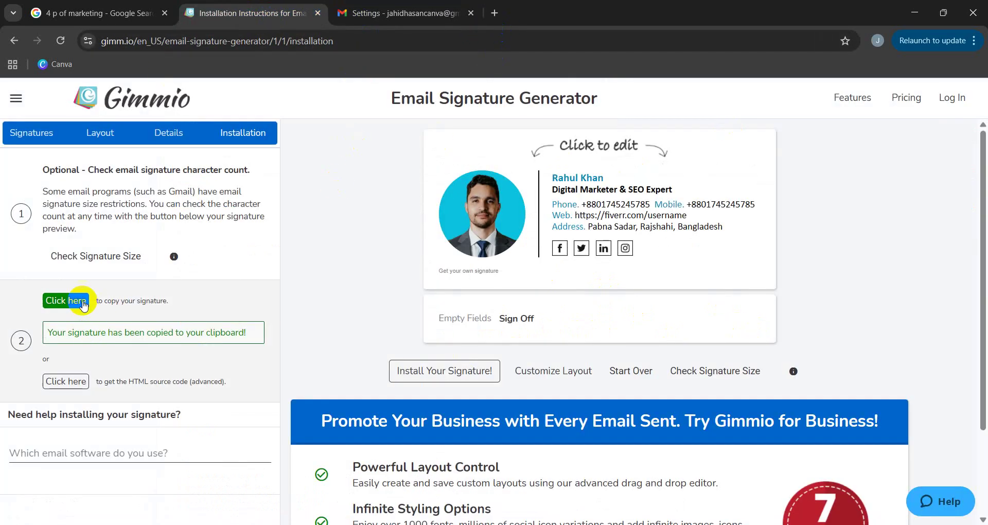
{"action": "left_click", "coordinate": [391, 12]}
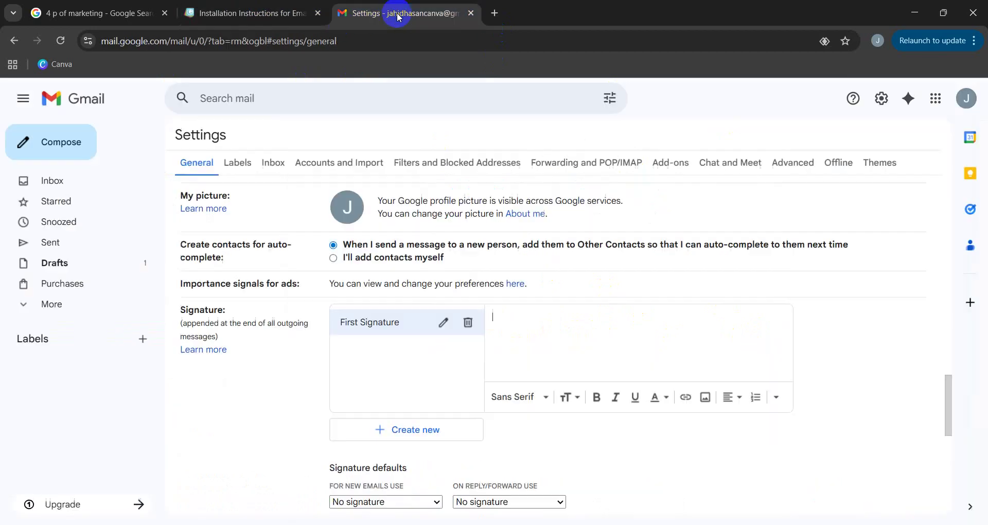
{"action": "left_click", "coordinate": [514, 360]}
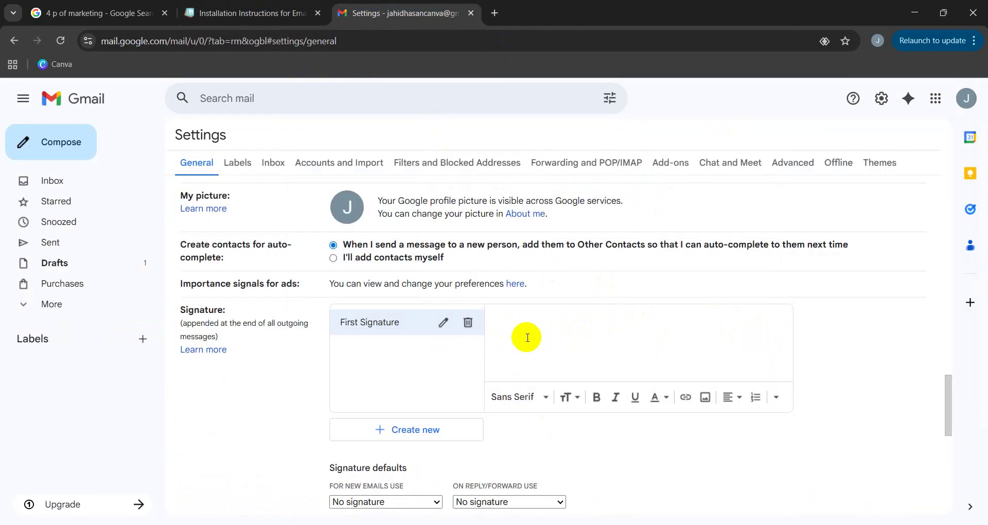
{"action": "key", "text": "ctrl+v"}
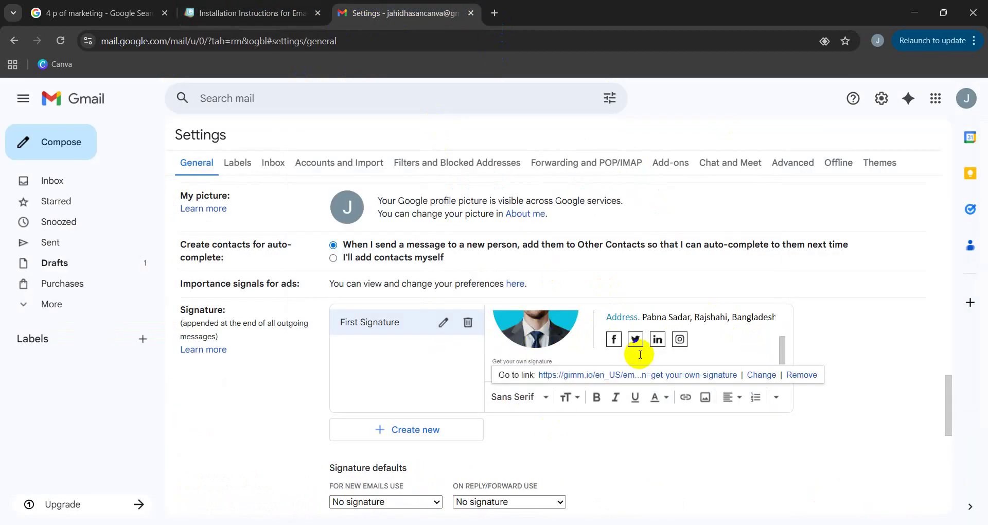
{"action": "scroll", "coordinate": [643, 351], "scroll_direction": "up", "scroll_amount": 3}
{"action": "scroll", "coordinate": [651, 440], "scroll_direction": "down", "scroll_amount": 1}
{"action": "scroll", "coordinate": [750, 324], "scroll_direction": "down", "scroll_amount": 2}
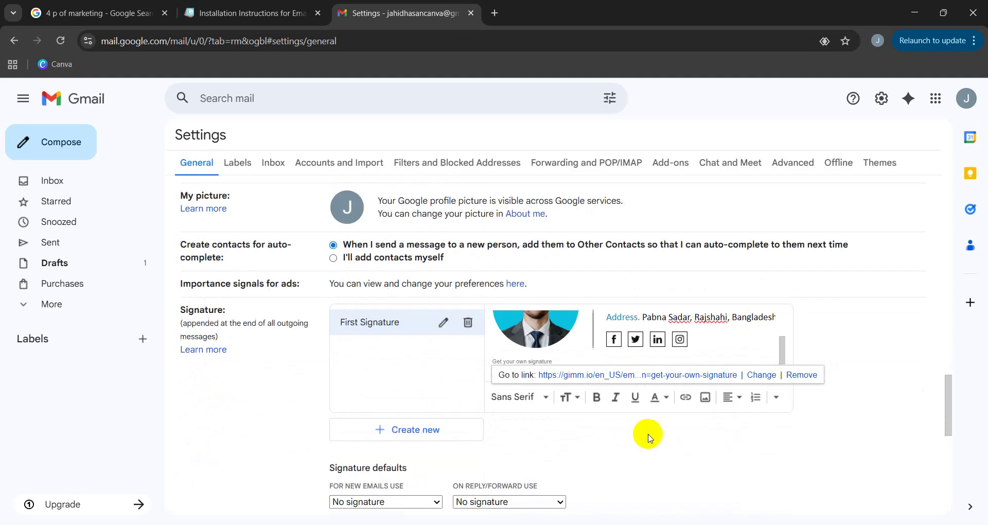
{"action": "scroll", "coordinate": [630, 350], "scroll_direction": "up", "scroll_amount": 3}
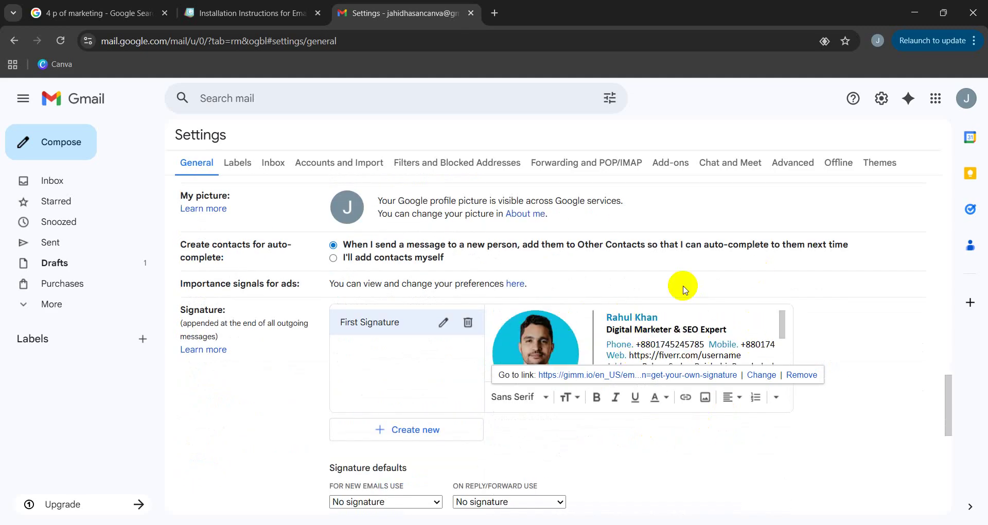
{"action": "left_click", "coordinate": [495, 13]}
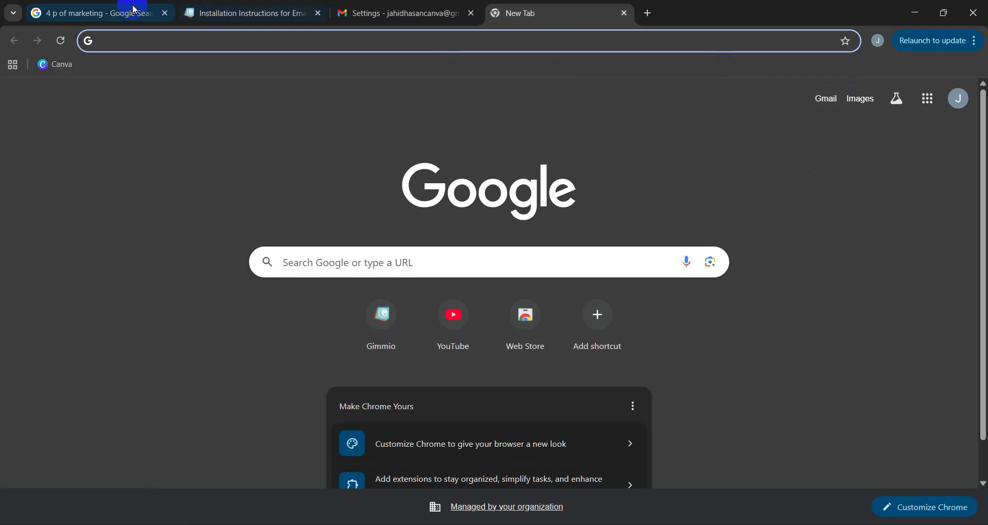
Open Gmail in a new tab, start a blank message, and return to the Settings tab.
{"action": "left_click", "coordinate": [785, 101]}
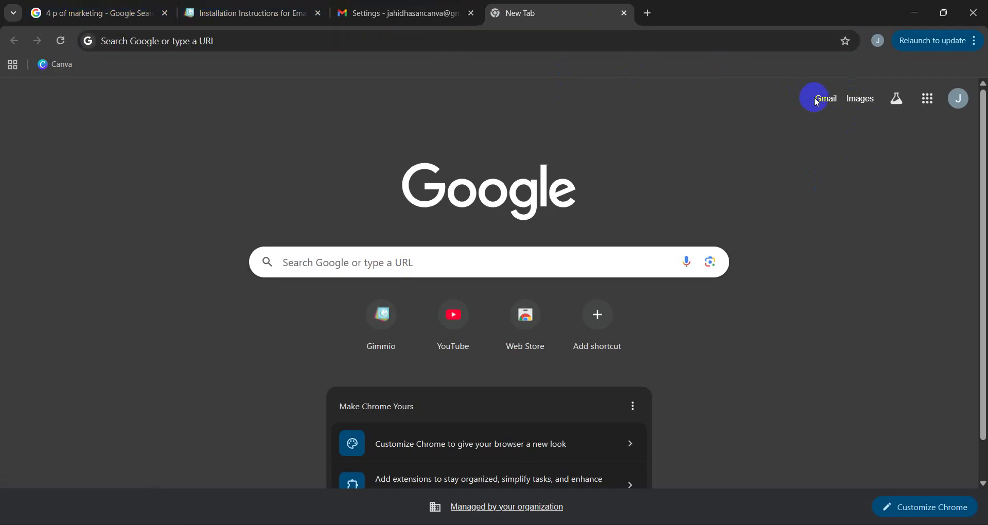
{"action": "left_click", "coordinate": [824, 100]}
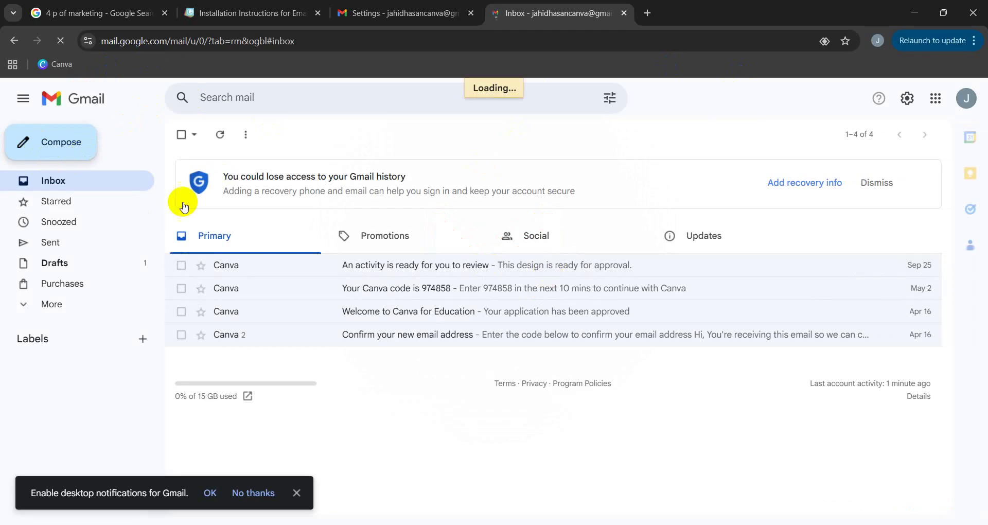
{"action": "left_click", "coordinate": [63, 150]}
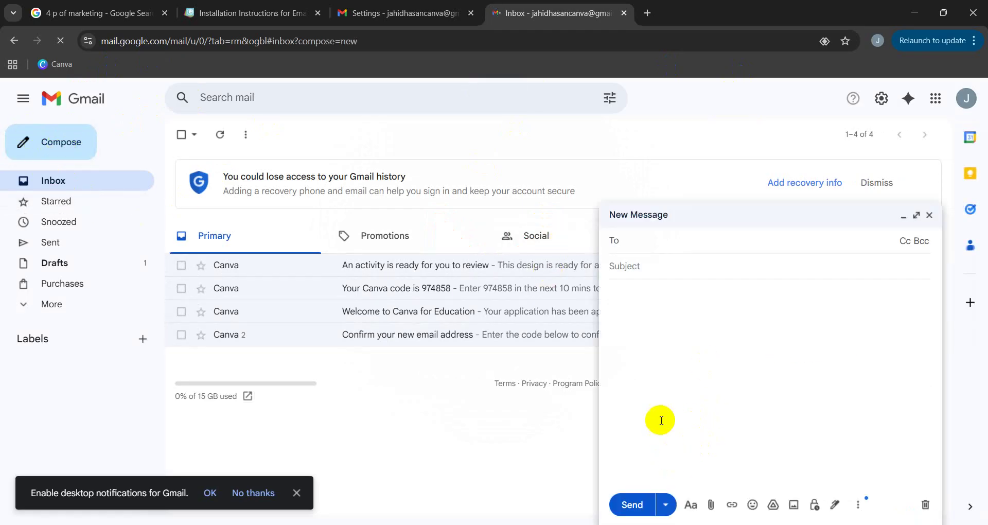
{"action": "left_click", "coordinate": [396, 13]}
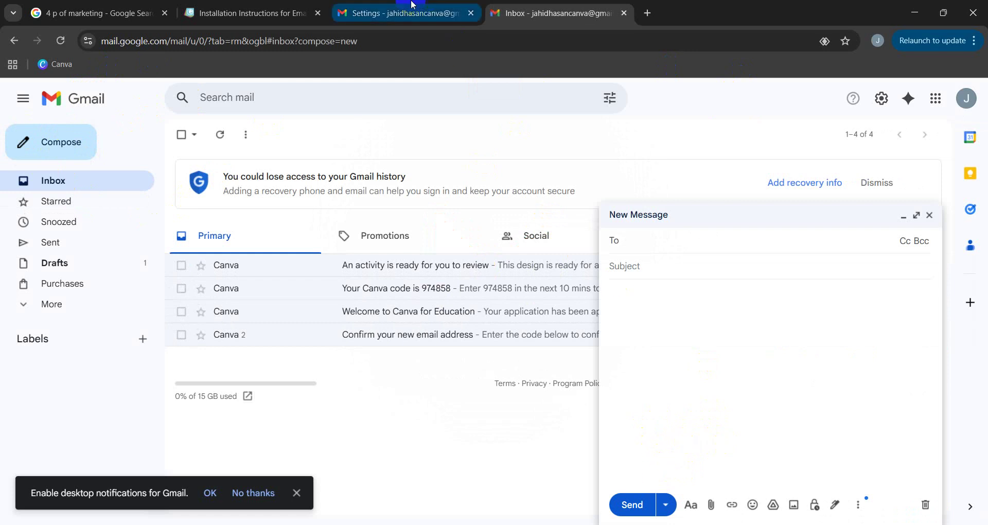
Check the new-message tab, then come back to the signature settings.
{"action": "scroll", "coordinate": [649, 344], "scroll_direction": "down", "scroll_amount": 3}
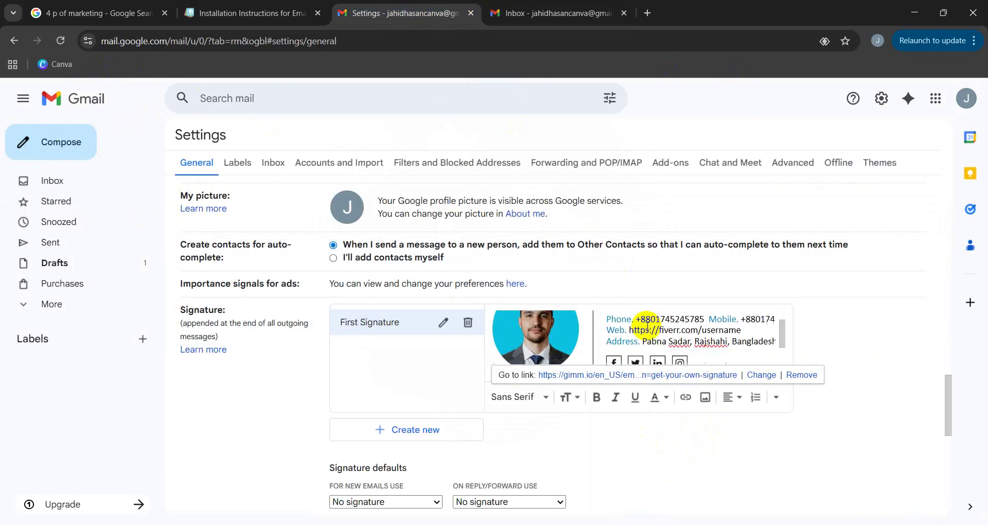
{"action": "scroll", "coordinate": [664, 335], "scroll_direction": "up", "scroll_amount": 3}
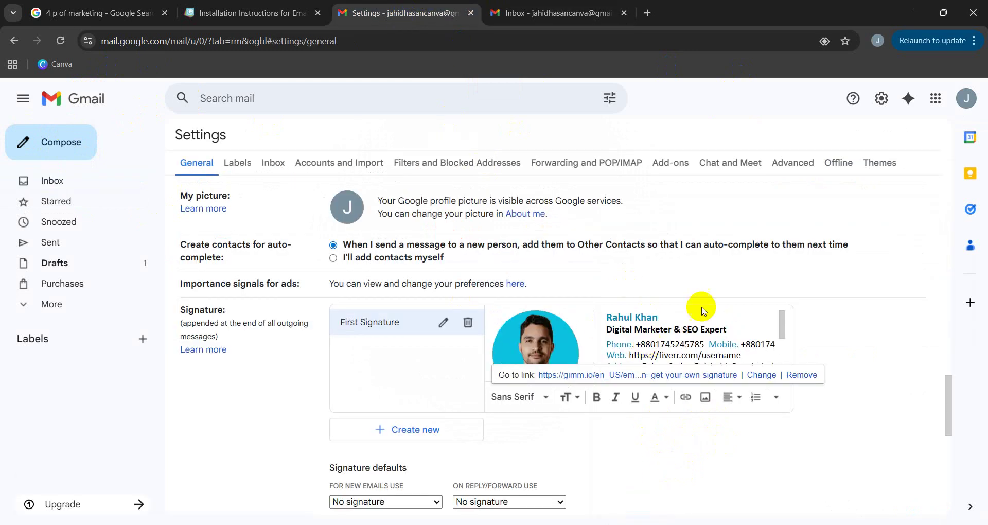
{"action": "left_click", "coordinate": [531, 11]}
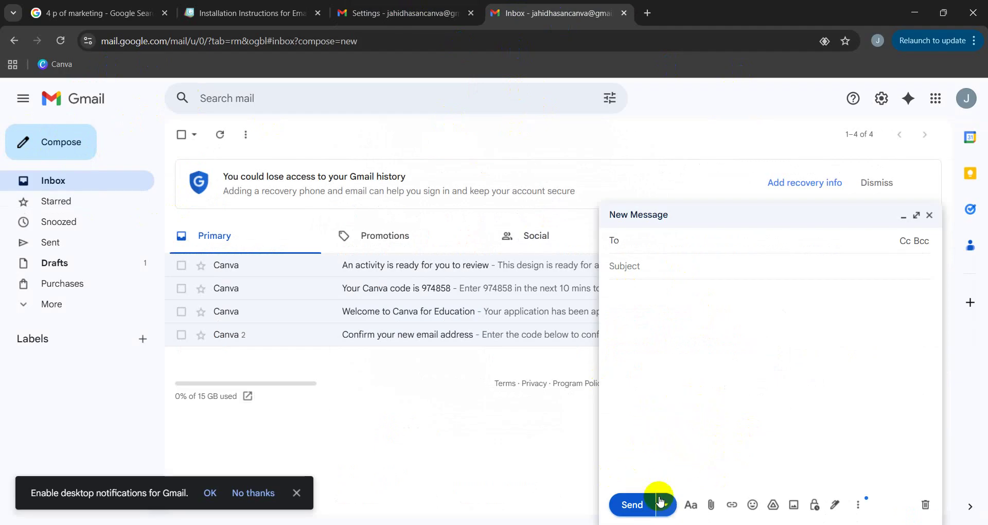
{"action": "left_click", "coordinate": [404, 12]}
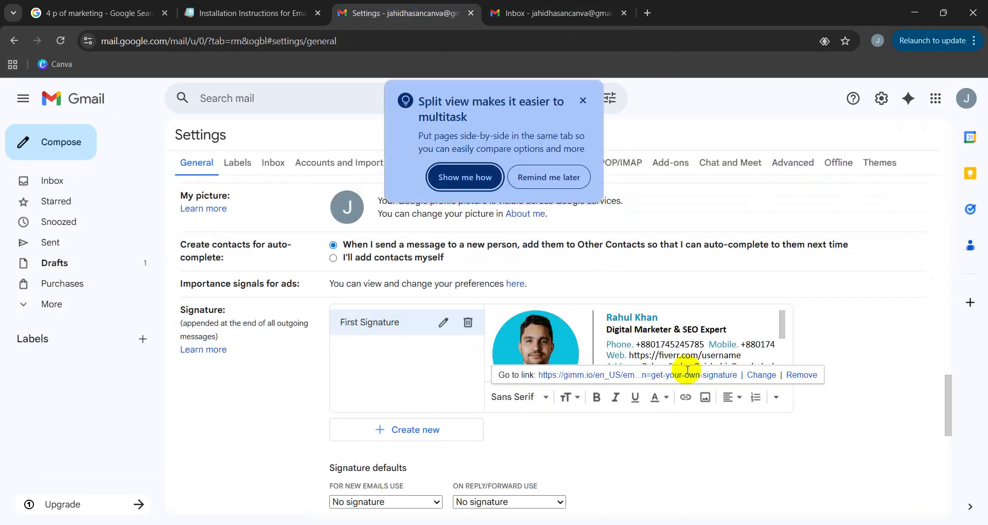
Delete the 'Get your own signature' line from the bottom of First Signature.
{"action": "scroll", "coordinate": [630, 348], "scroll_direction": "down", "scroll_amount": 2}
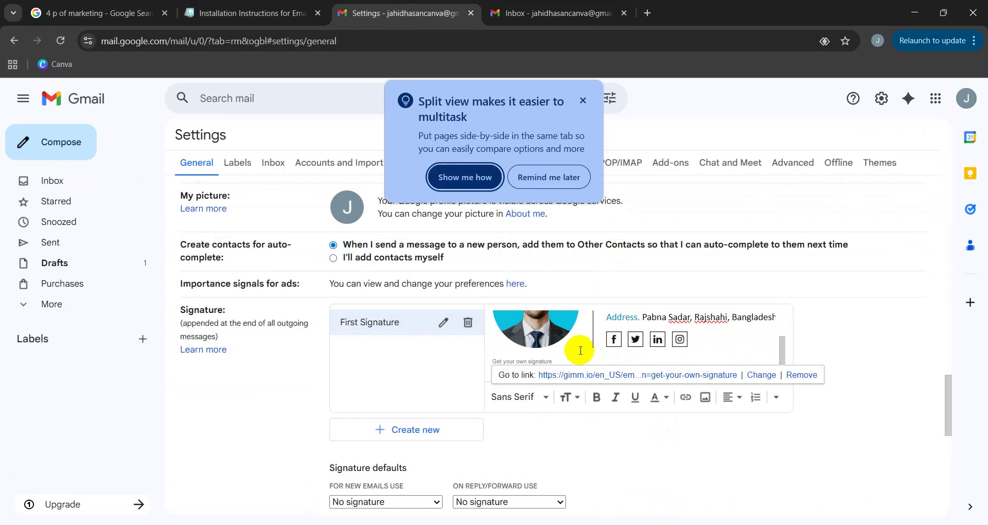
{"action": "left_click", "coordinate": [555, 360]}
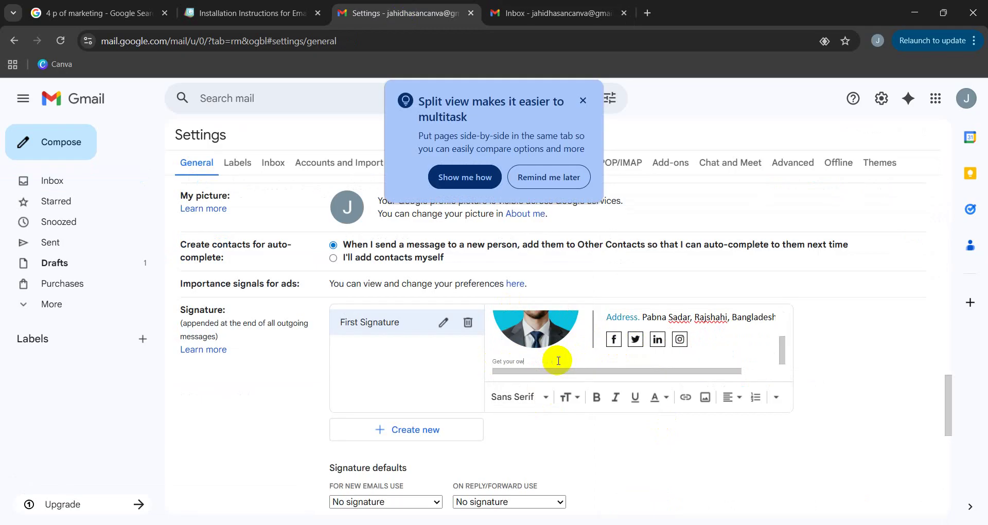
{"action": "key", "text": "BackSpace"}
{"action": "key", "text": "BackSpace"}
{"action": "key", "text": "BackSpace"}
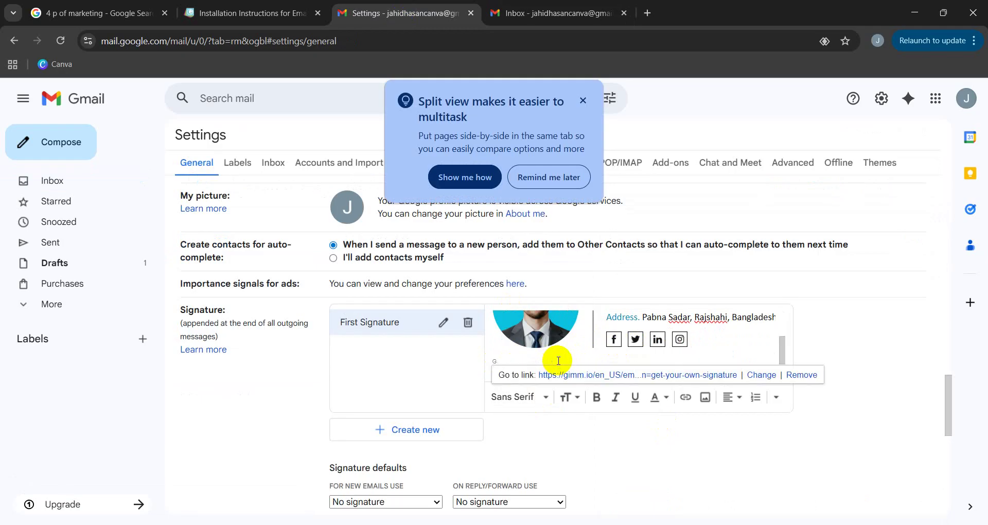
{"action": "key", "text": "BackSpace"}
{"action": "key", "text": "BackSpace"}
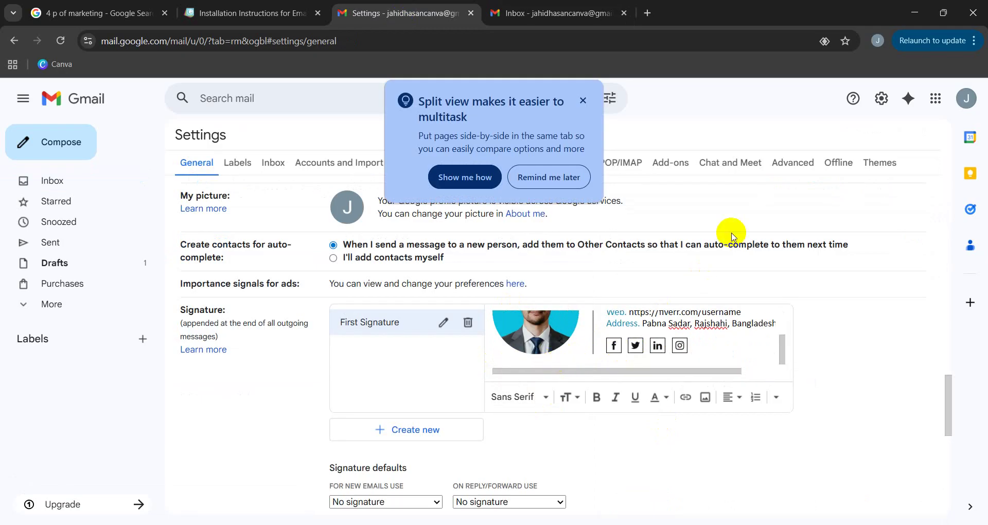
{"action": "scroll", "coordinate": [625, 341], "scroll_direction": "up", "scroll_amount": 2}
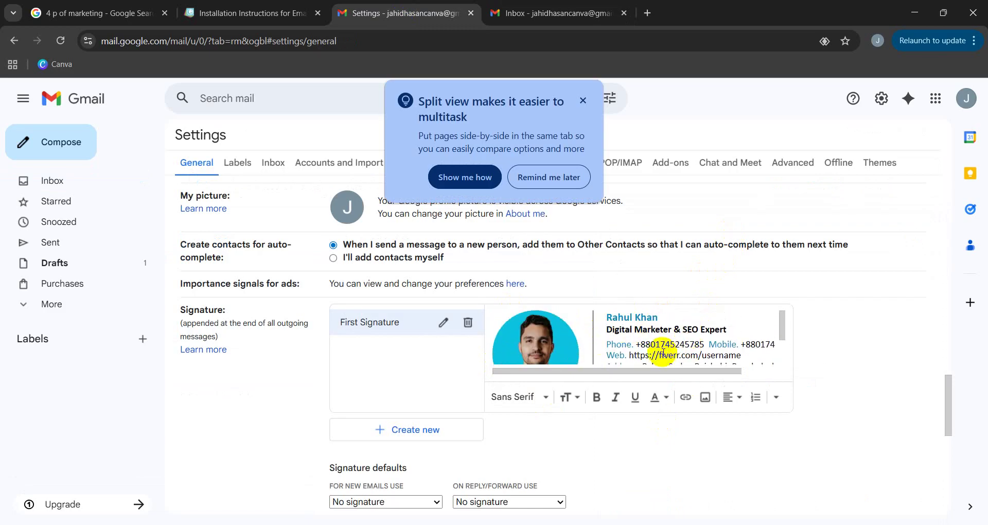
{"action": "scroll", "coordinate": [680, 340], "scroll_direction": "down", "scroll_amount": 2}
{"action": "scroll", "coordinate": [664, 341], "scroll_direction": "up", "scroll_amount": 2}
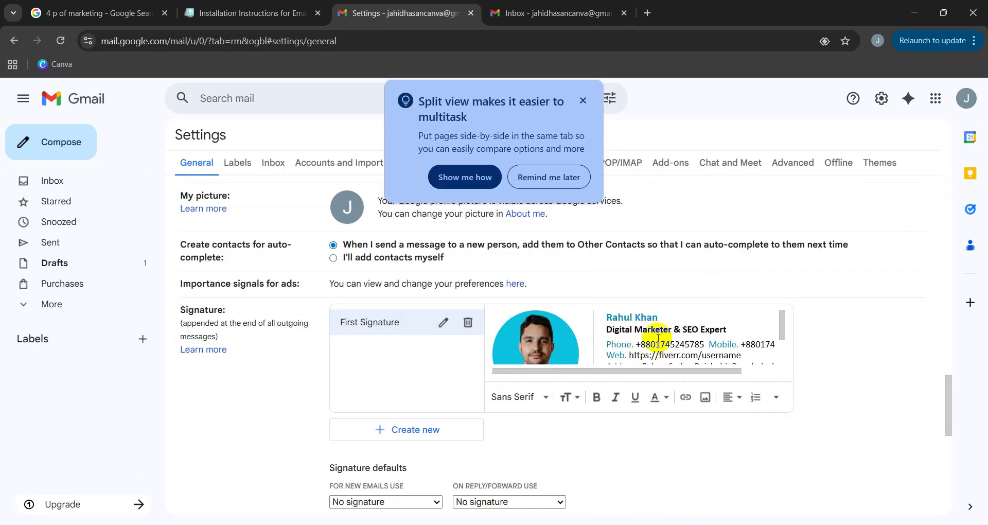
{"action": "left_click", "coordinate": [510, 359]}
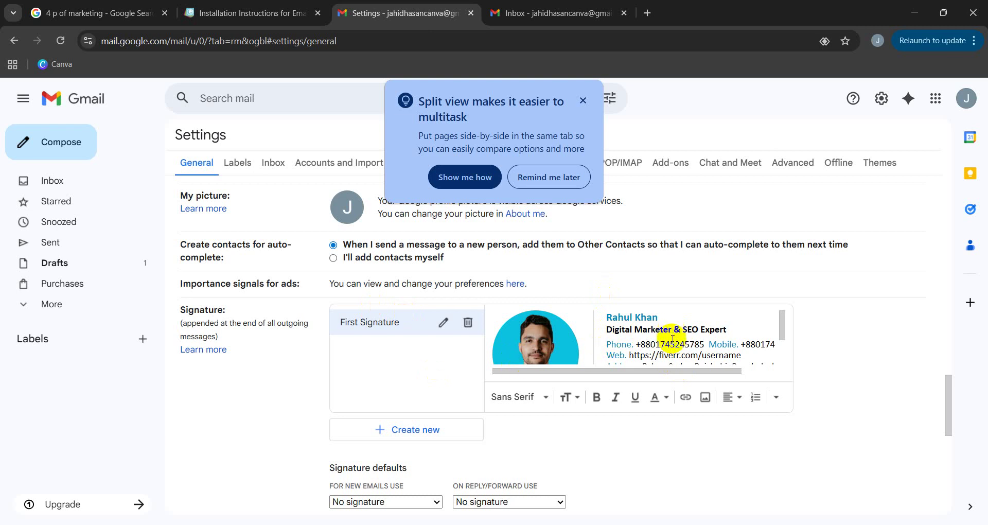
{"action": "scroll", "coordinate": [602, 345], "scroll_direction": "down", "scroll_amount": 1}
{"action": "scroll", "coordinate": [226, 316], "scroll_direction": "down", "scroll_amount": 1}
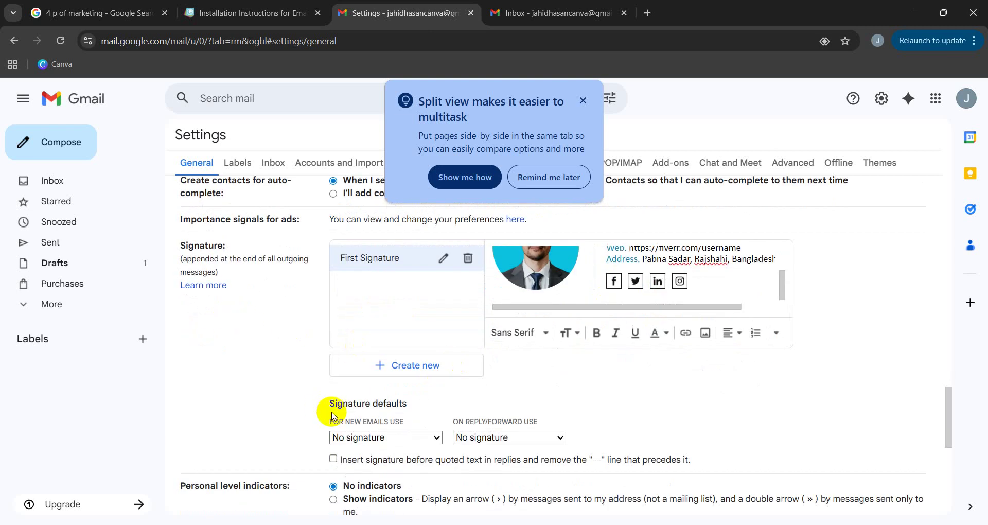
Set First Signature as the default for new emails and save changes.
{"action": "left_click_drag", "start_coordinate": [419, 408], "coordinate": [319, 409]}
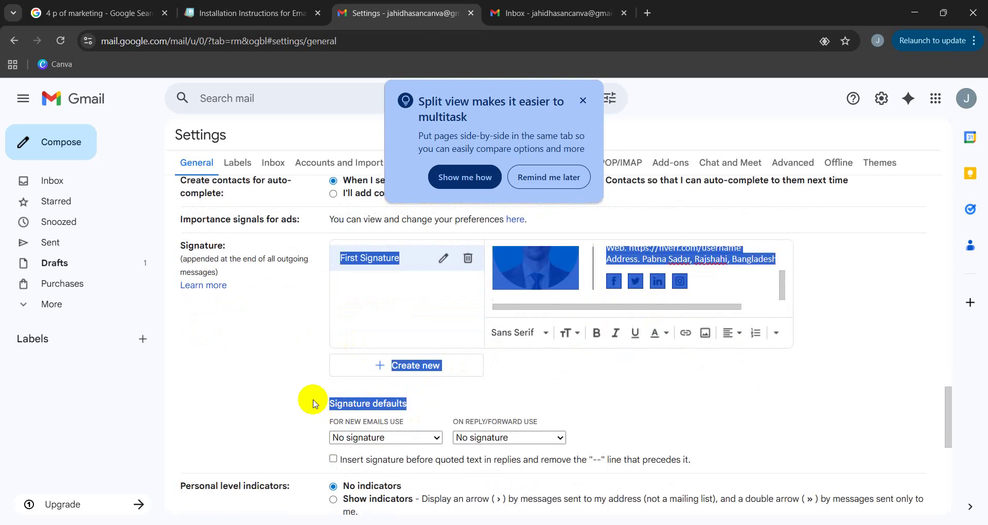
{"action": "left_click", "coordinate": [425, 401]}
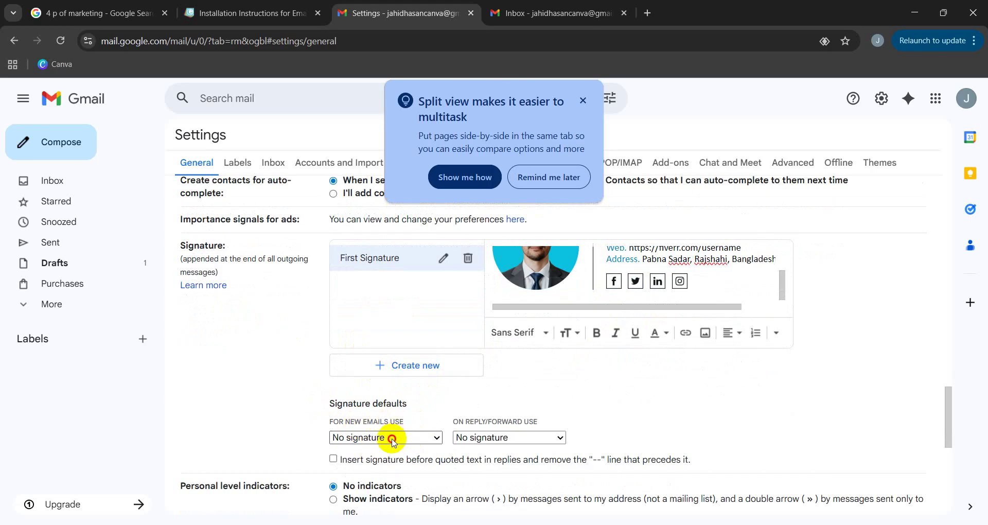
{"action": "left_click", "coordinate": [393, 438]}
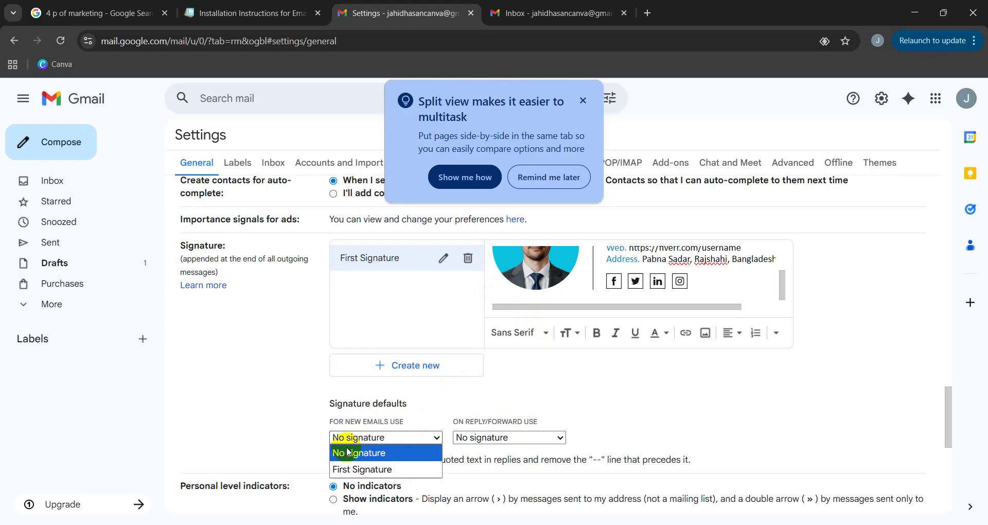
{"action": "left_click", "coordinate": [343, 468]}
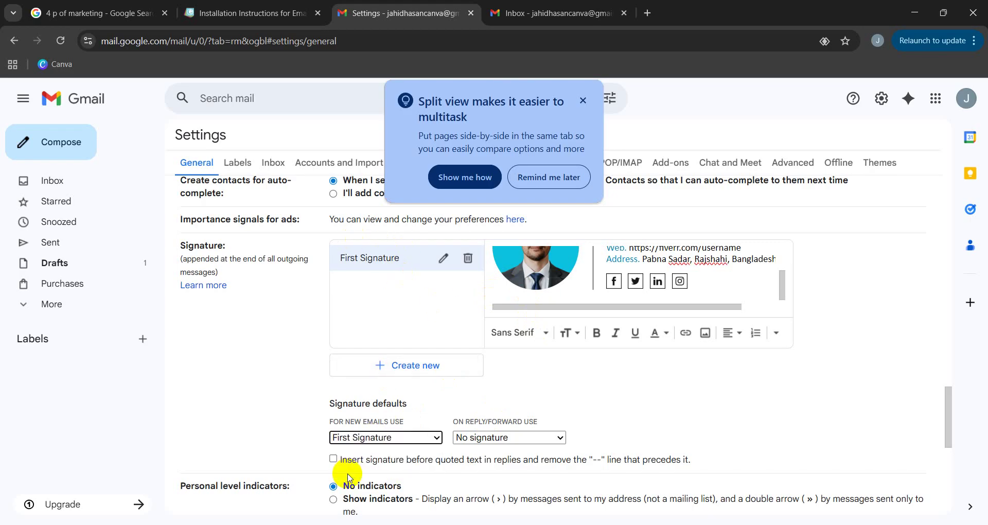
{"action": "scroll", "coordinate": [477, 389], "scroll_direction": "down", "scroll_amount": 6}
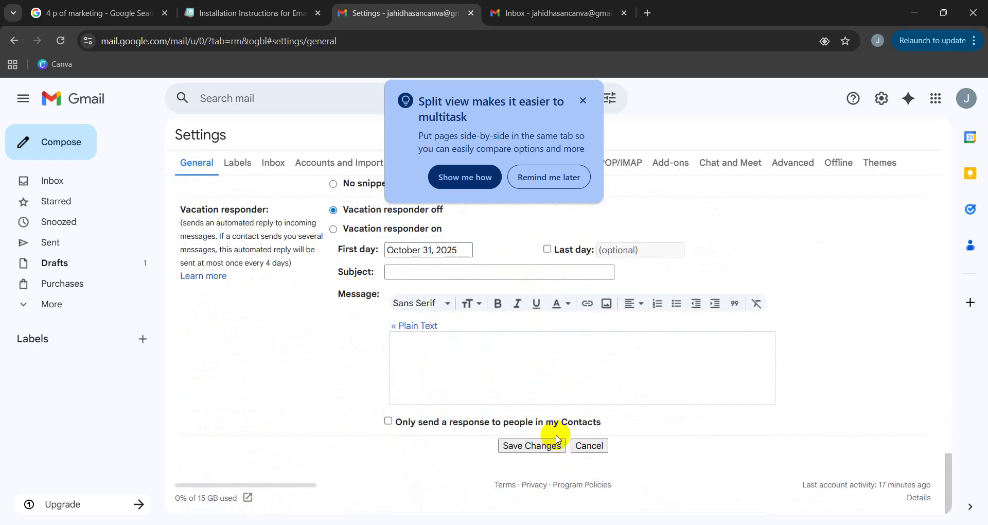
{"action": "left_click", "coordinate": [523, 449]}
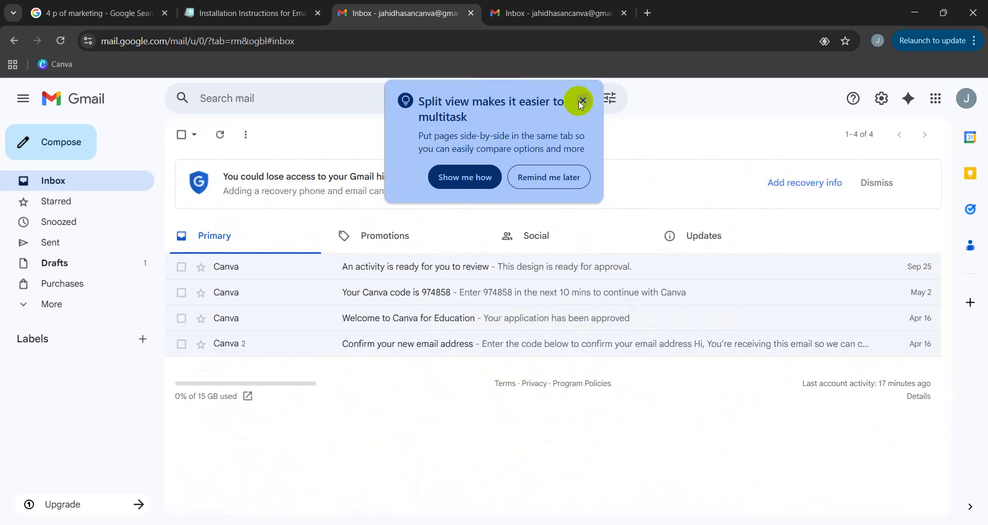
Close the split view tip and open compose windows, reload Gmail, and start a fresh message.
{"action": "left_click", "coordinate": [582, 101]}
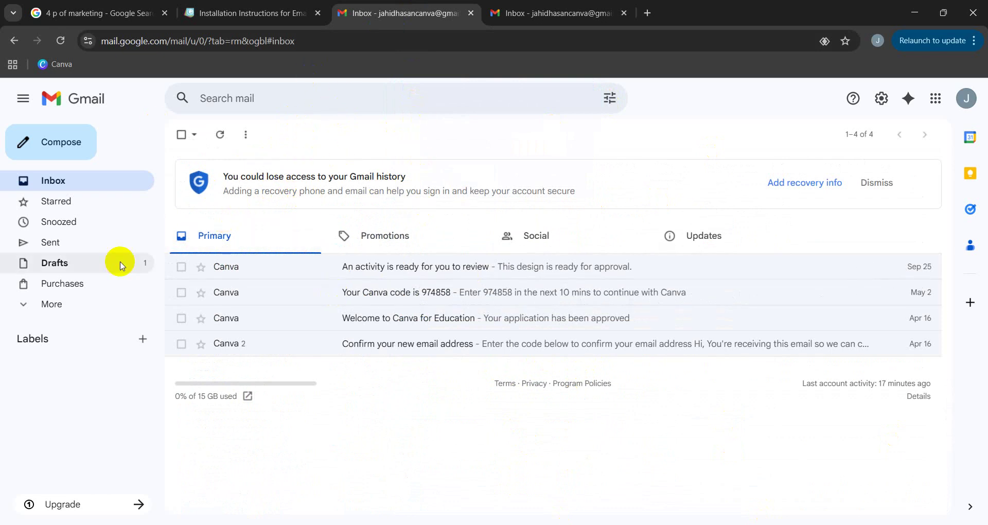
{"action": "left_click", "coordinate": [512, 11]}
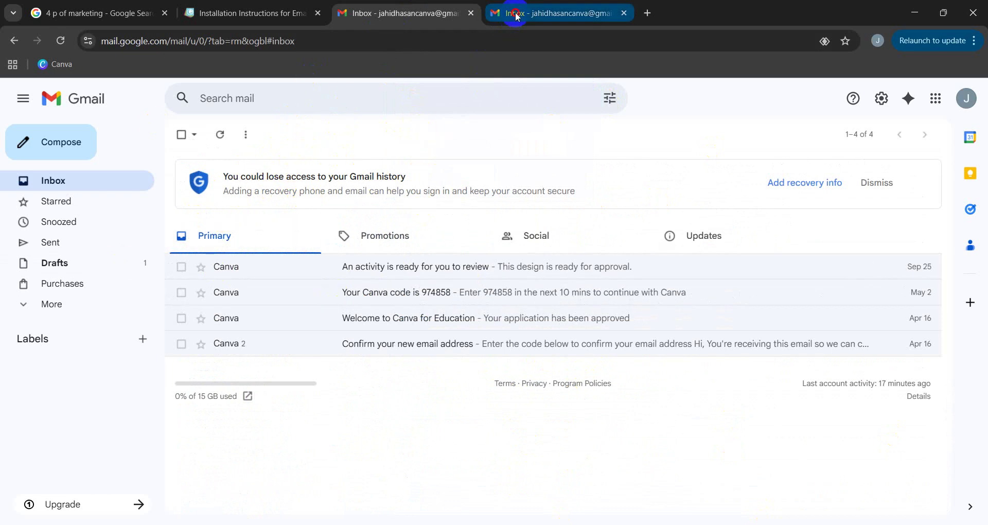
{"action": "left_click", "coordinate": [62, 139]}
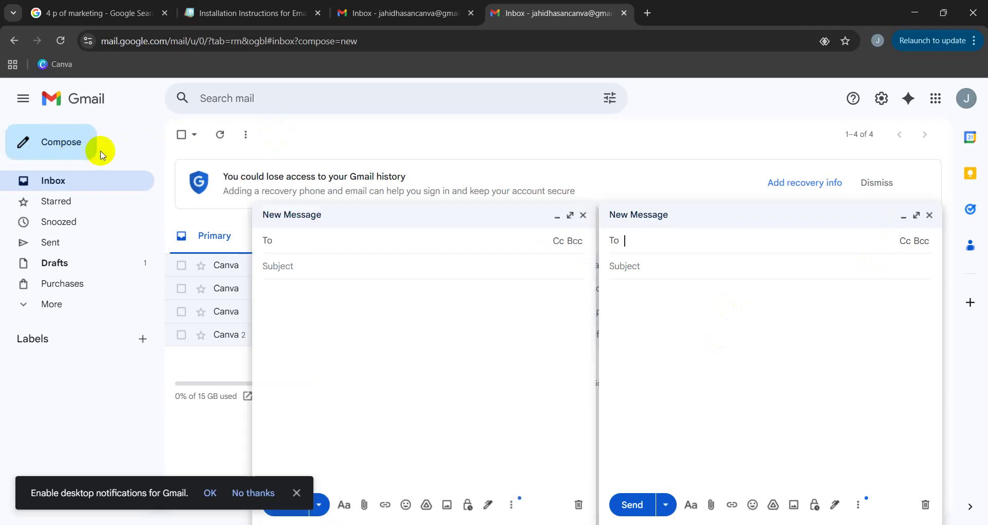
{"action": "left_click", "coordinate": [584, 216]}
{"action": "left_click", "coordinate": [925, 221]}
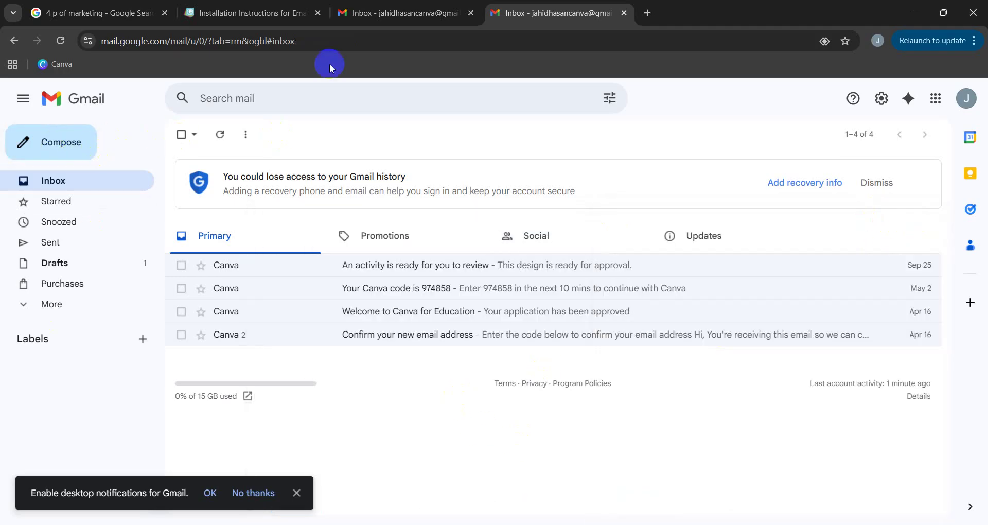
{"action": "left_click", "coordinate": [60, 40]}
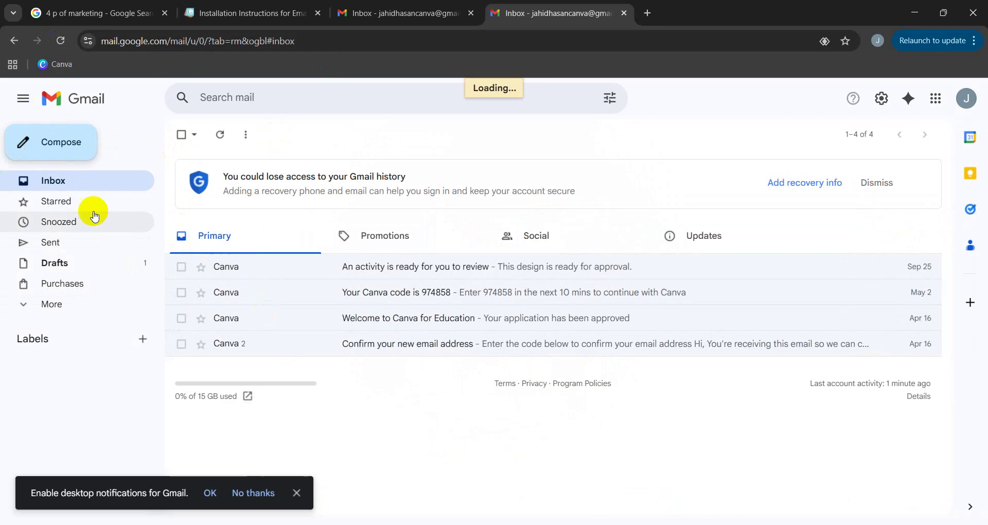
{"action": "left_click", "coordinate": [51, 156]}
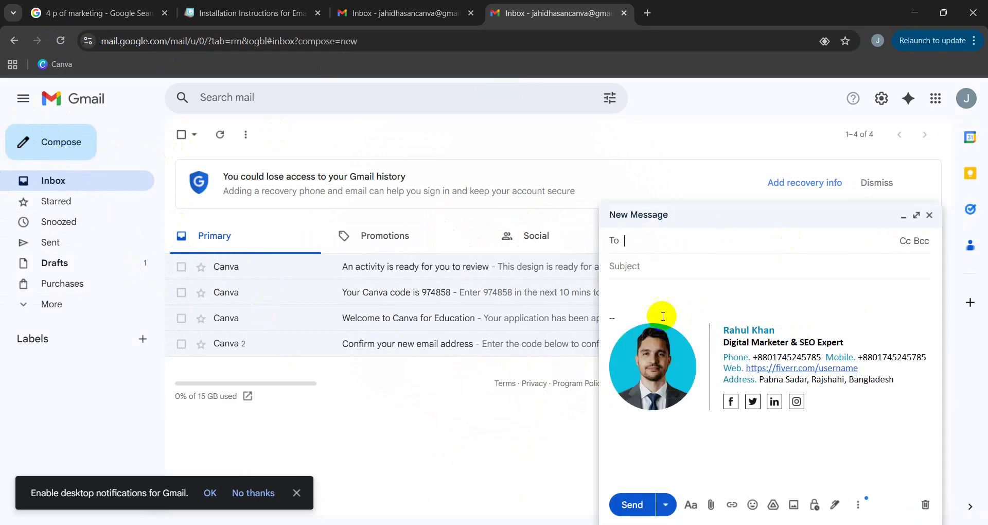